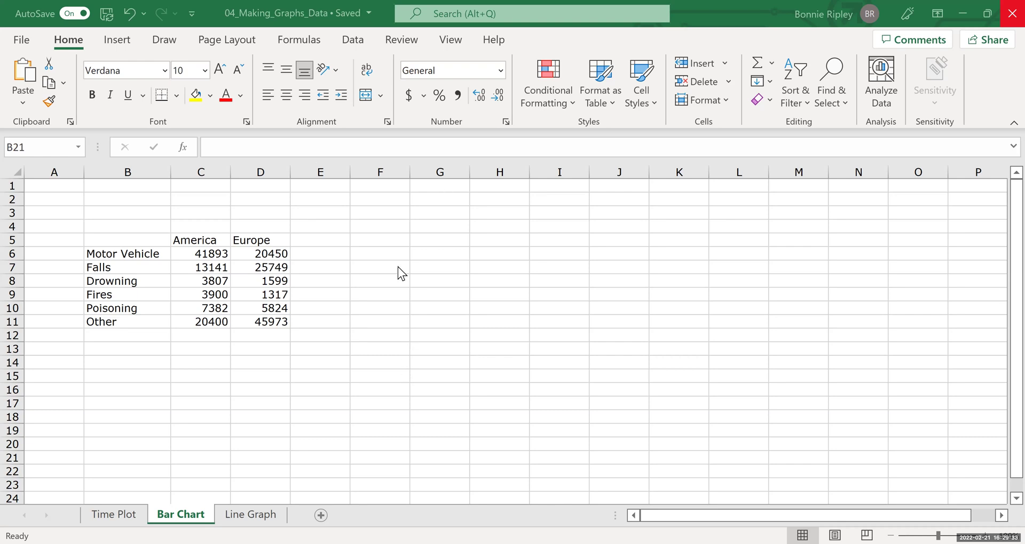
- Insert a 2-D clustered column chart from the accident data in B5:D11
left_click(143, 239)
left_click_drag(134, 239, 258, 323)
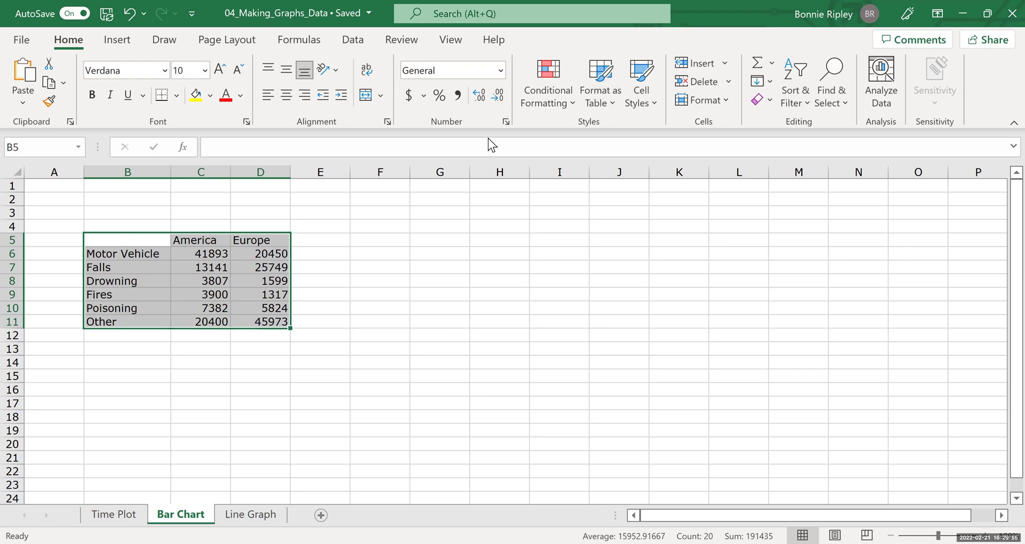
left_click(159, 237)
key("ctrl+a")
left_click(117, 43)
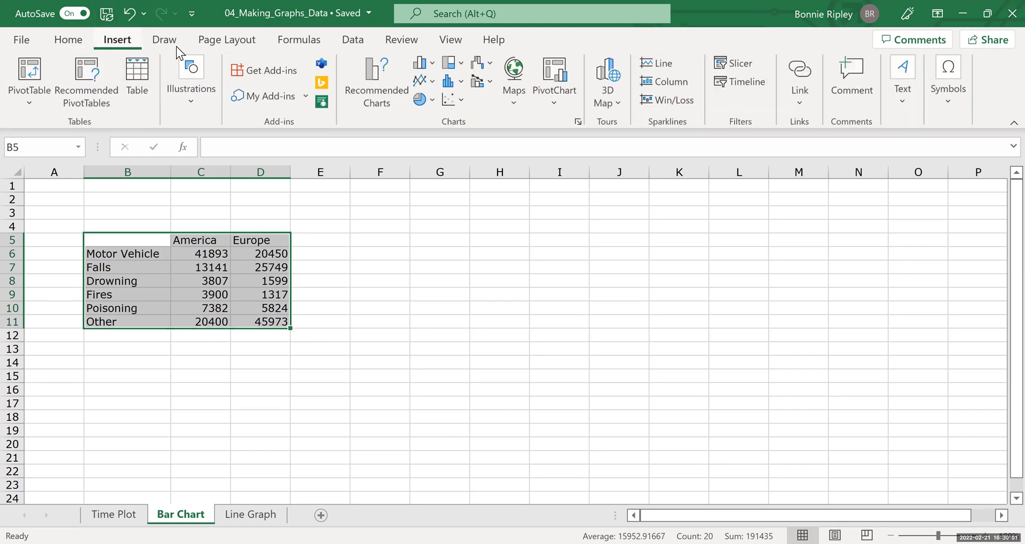
left_click(433, 62)
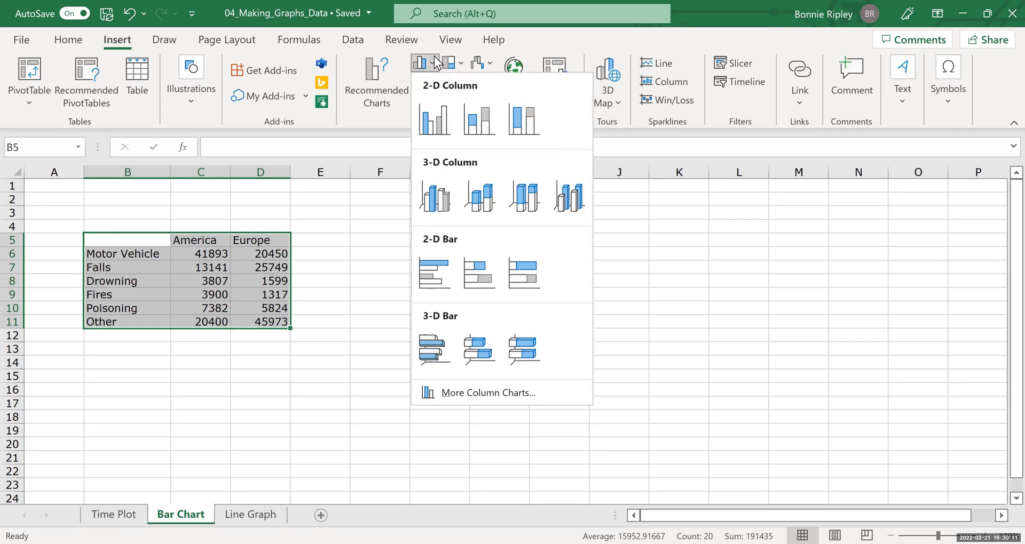
left_click(437, 124)
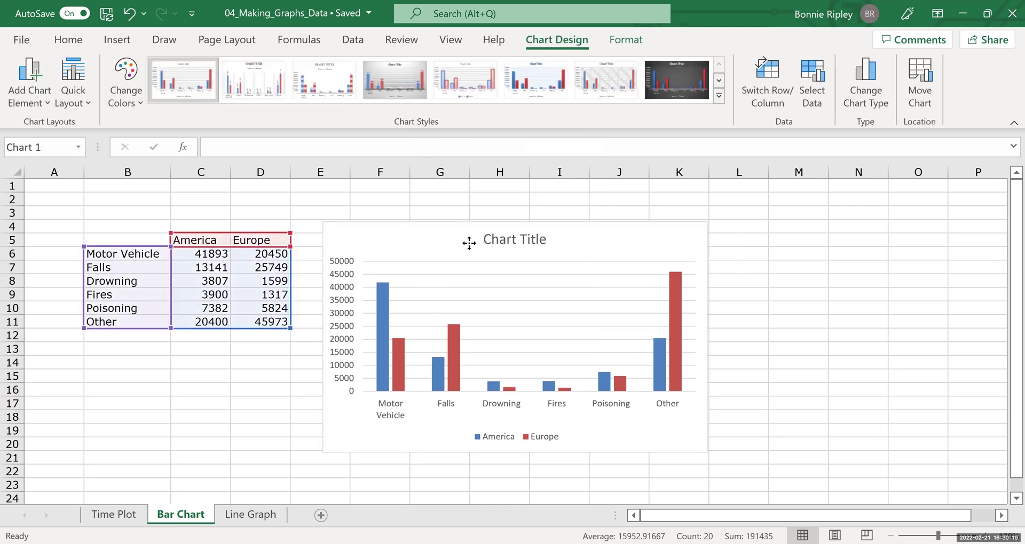
- Delete the chart title and set the legend position to Right
left_click(503, 232)
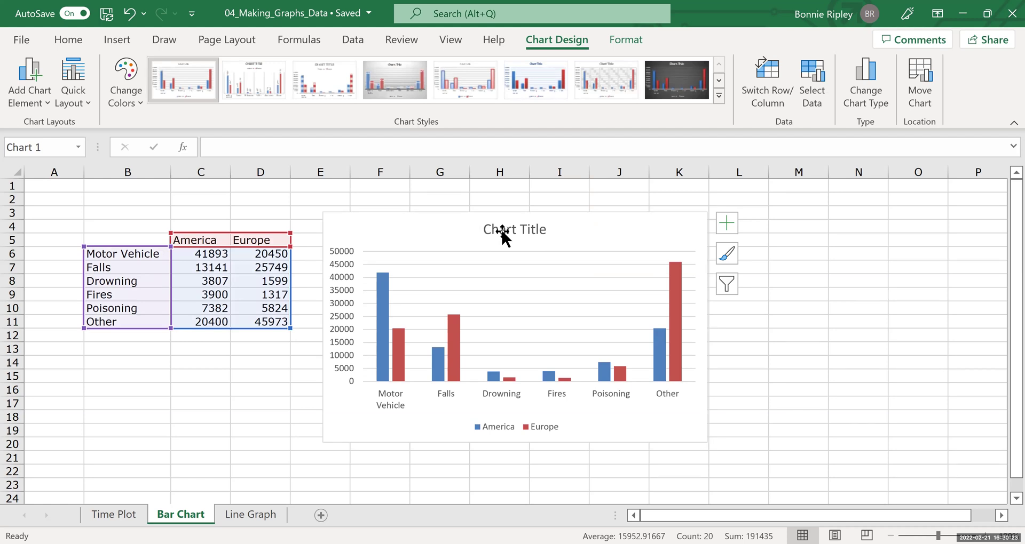
key("Delete")
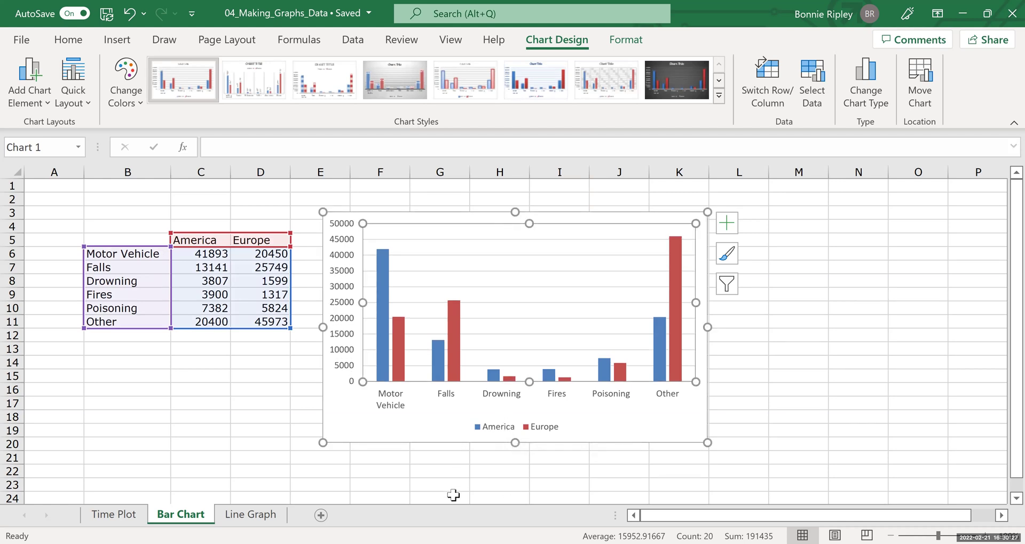
left_click(488, 424)
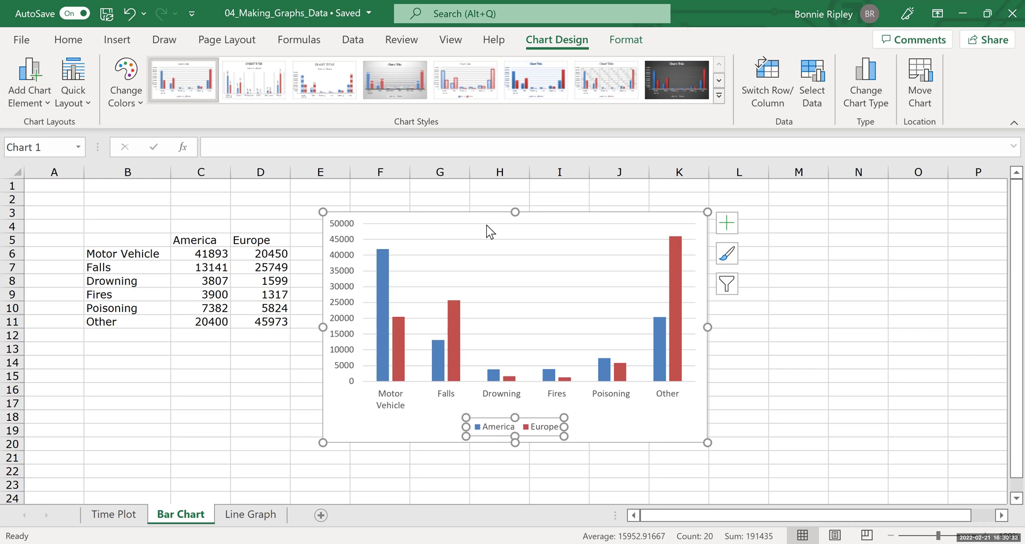
right_click(509, 422)
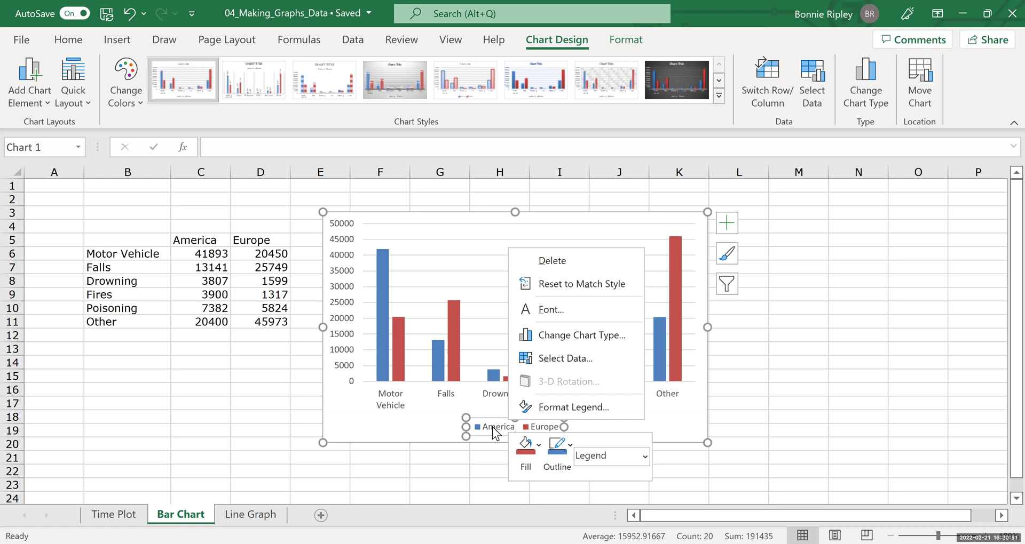
left_click(554, 407)
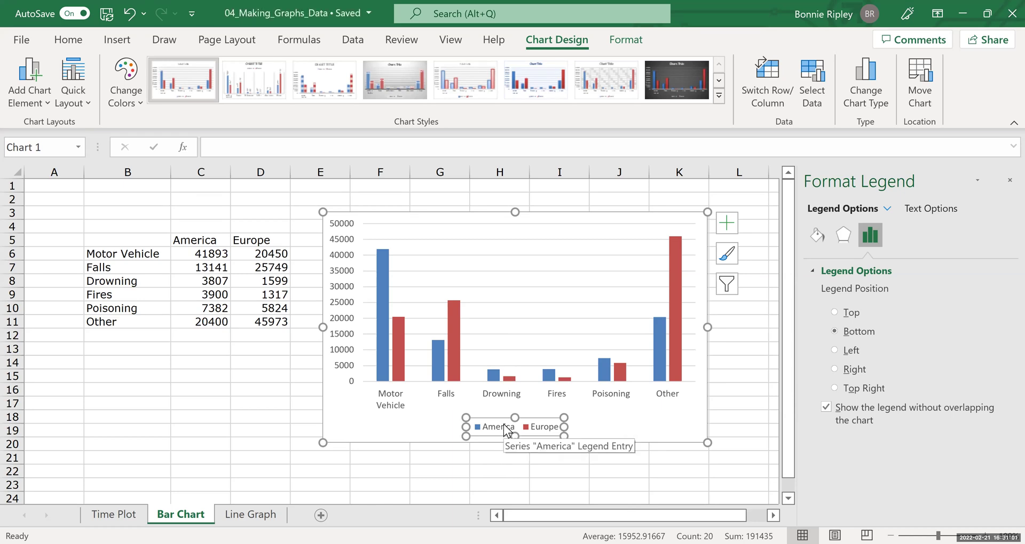
right_click(506, 429)
left_click(531, 412)
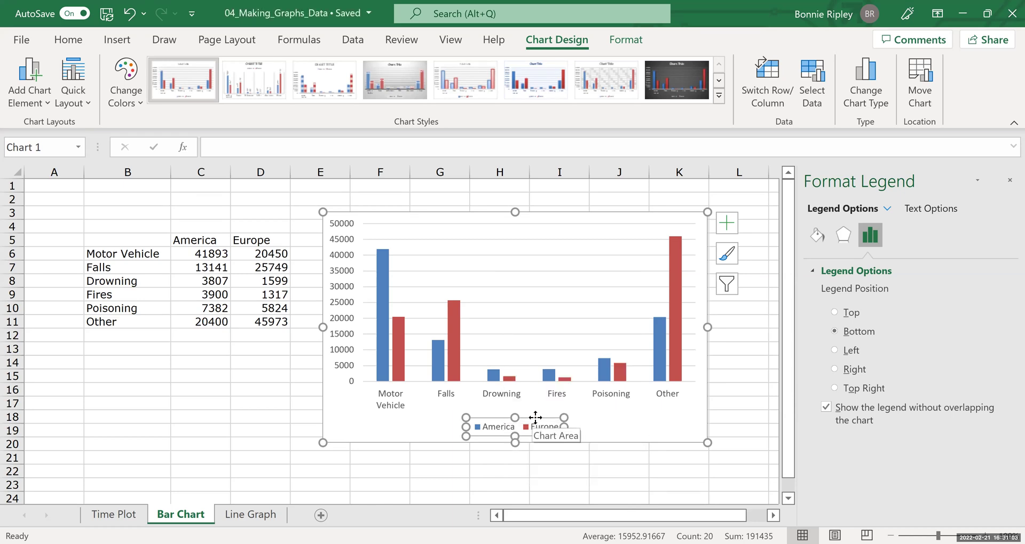
left_click(835, 370)
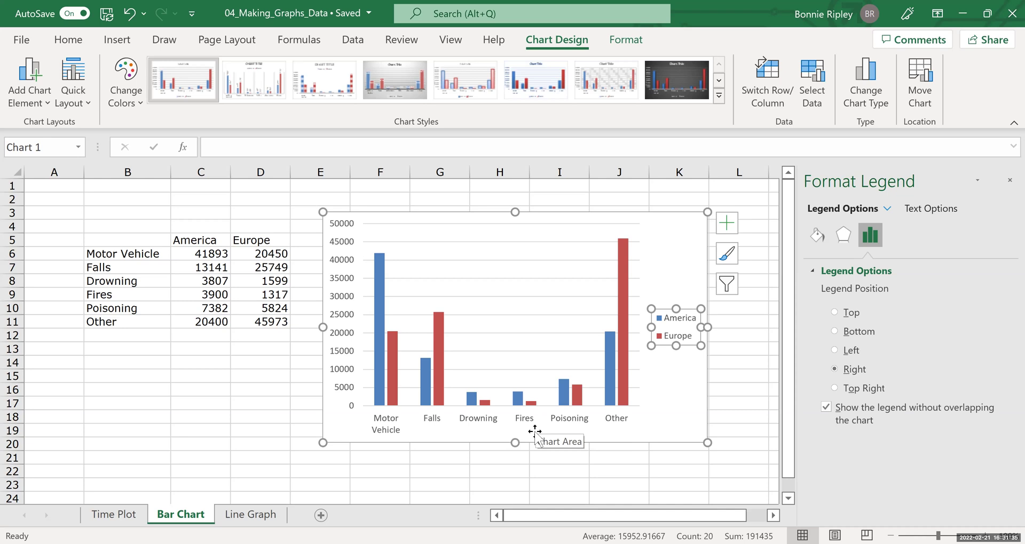
- Add a primary horizontal axis title to the chart reading "Cause of Death"
left_click(19, 96)
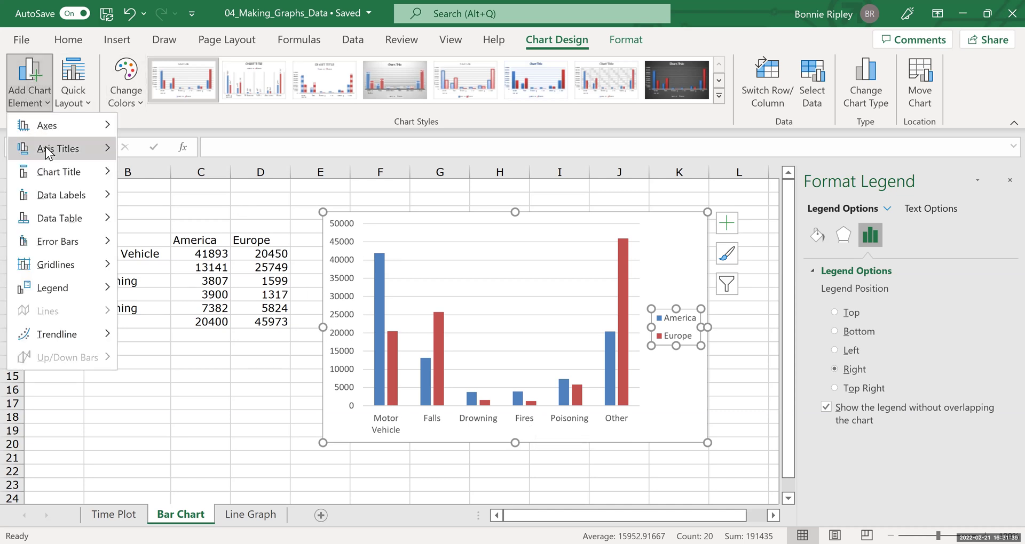
mouse_move(45, 150)
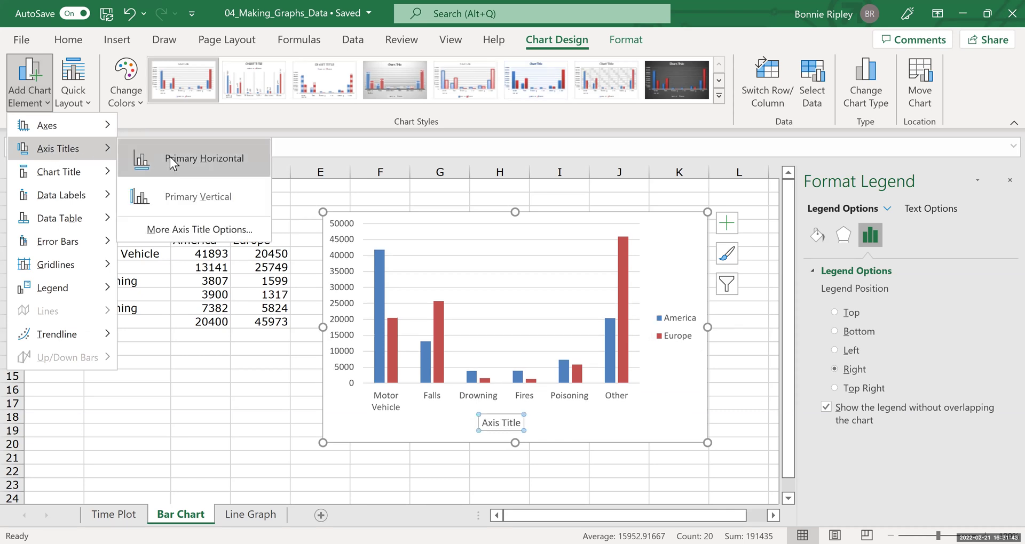
left_click(506, 422)
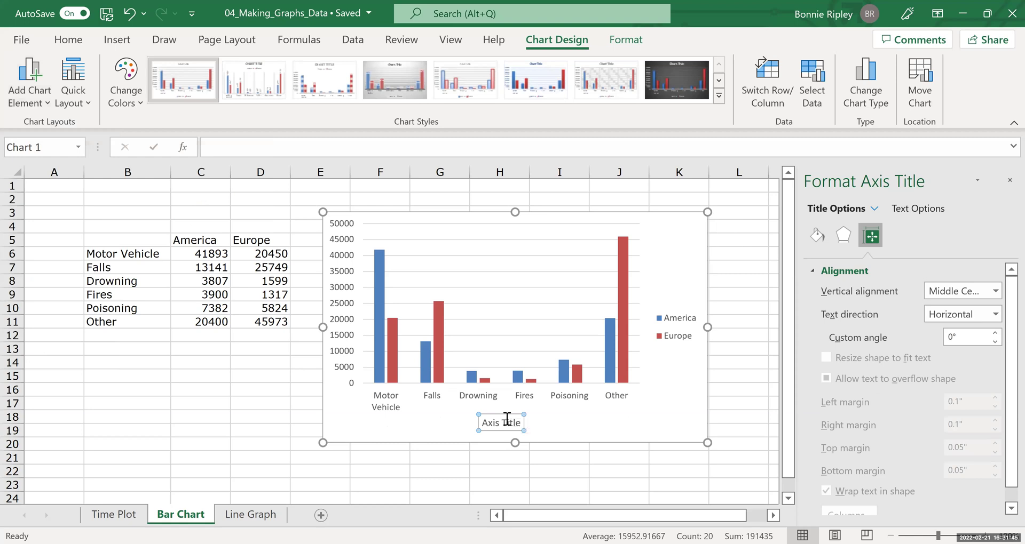
left_click(506, 422)
left_click_drag(484, 422, 523, 421)
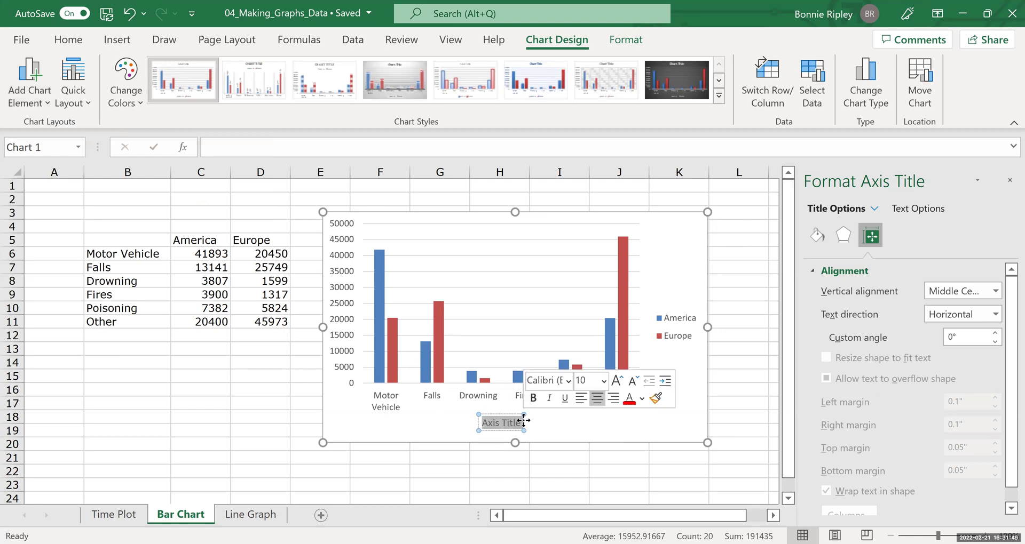
type("Cause")
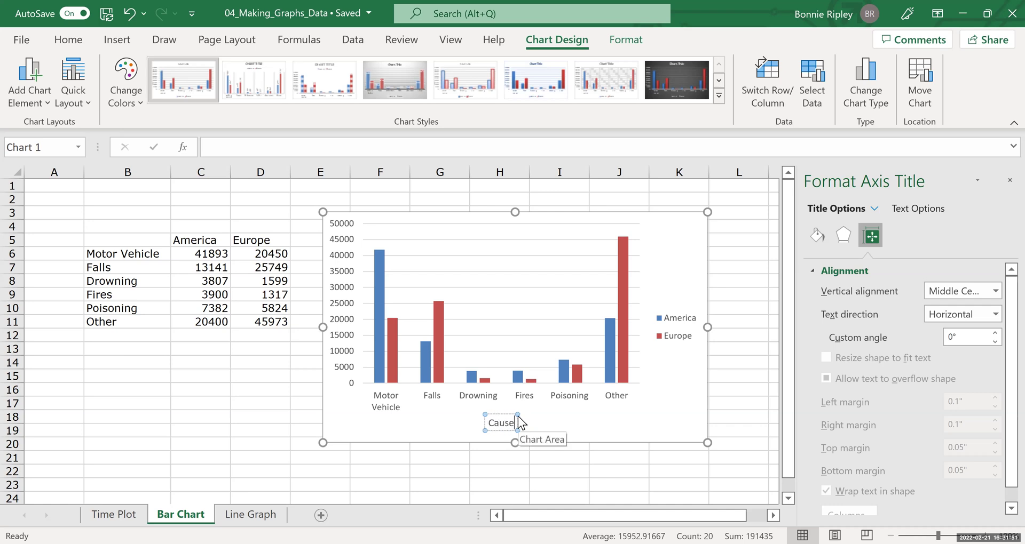
type(" of Death")
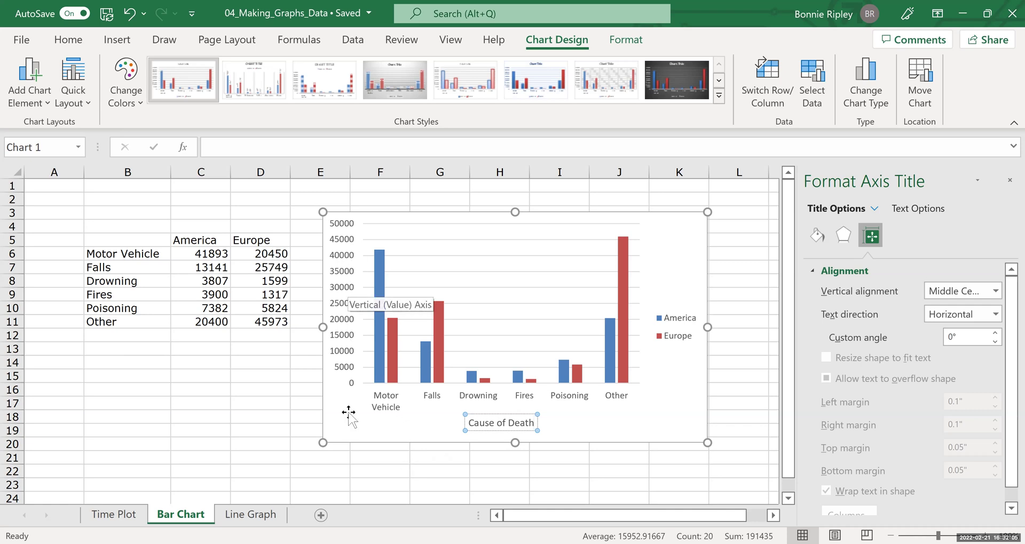
- Add a primary vertical axis title to the chart reading "Number in Thousands"
left_click(355, 347)
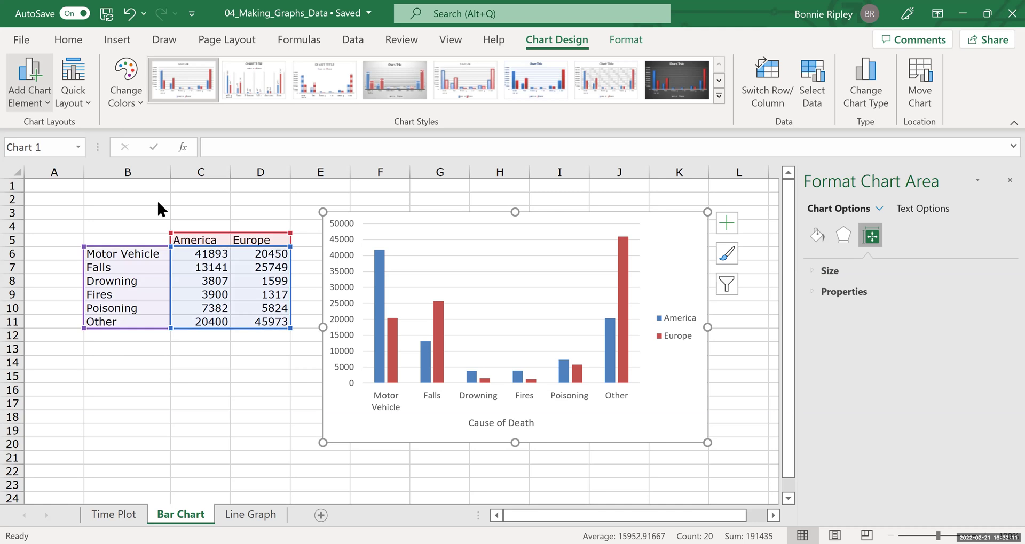
left_click(29, 85)
mouse_move(107, 151)
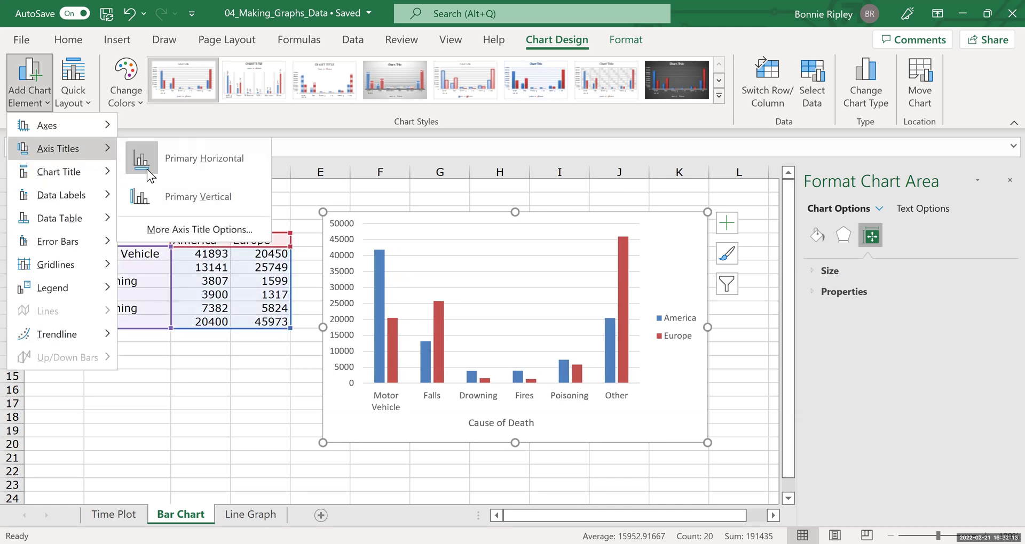
left_click(168, 197)
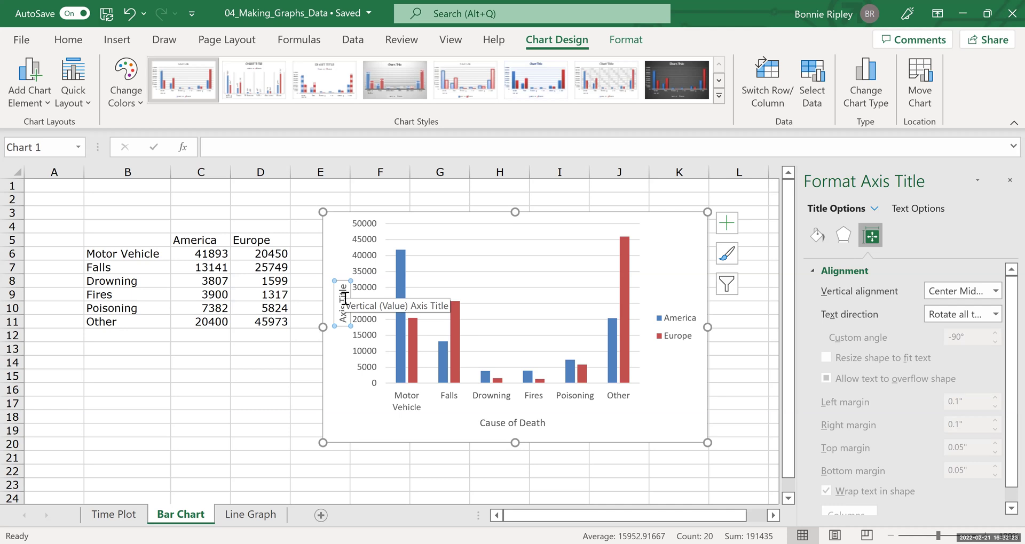
type("Num")
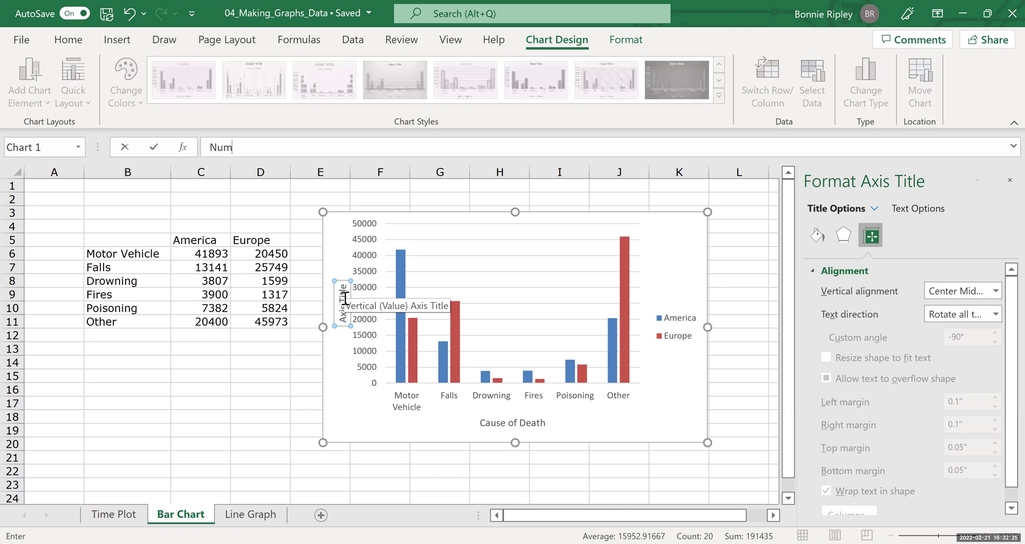
type("ber in To")
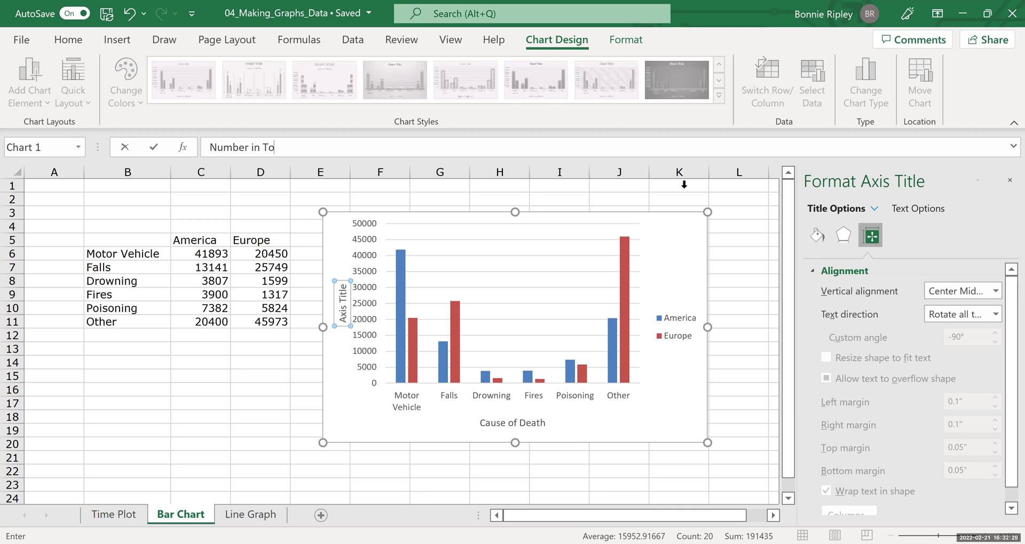
key("BackSpace")
type("housands")
key("Return")
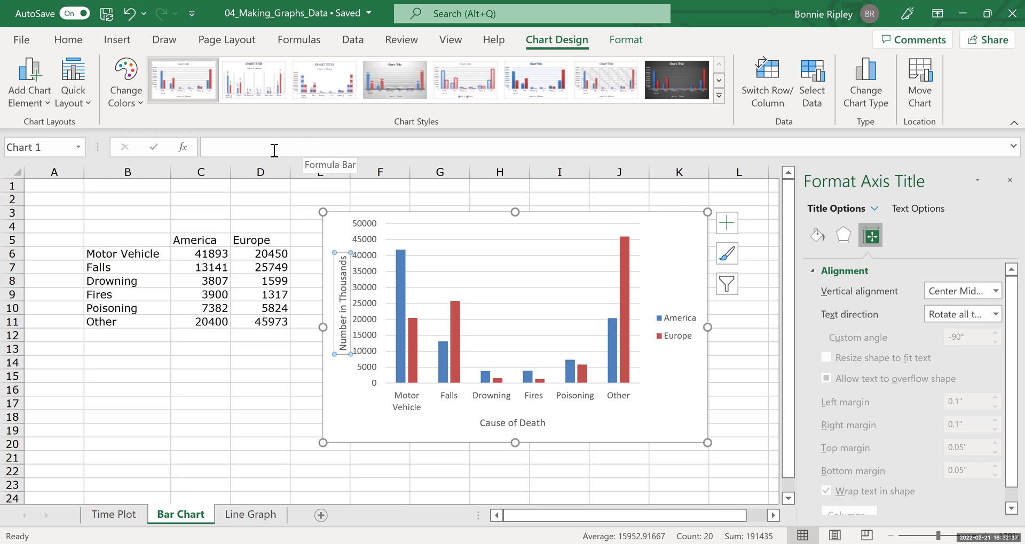
left_click(275, 150)
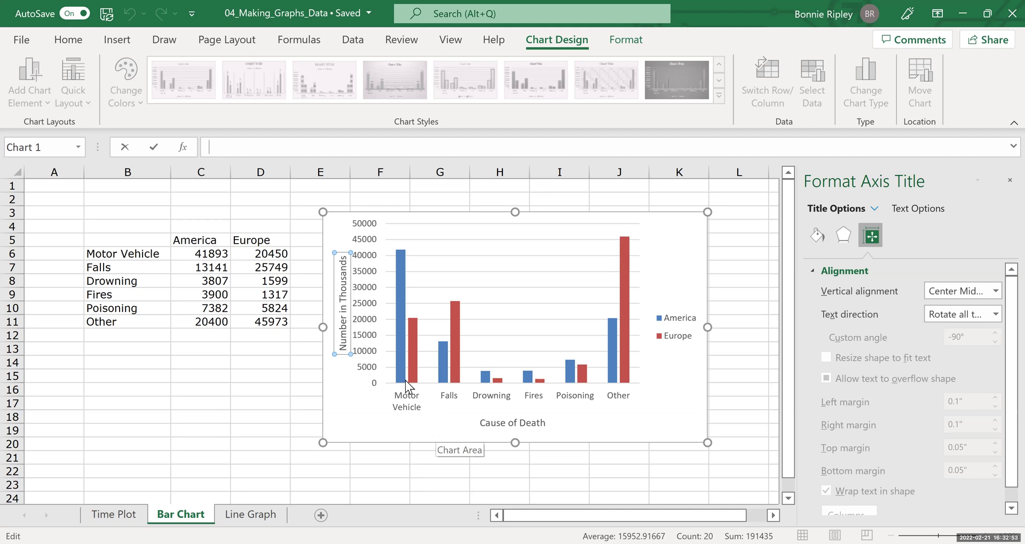
mouse_move(406, 355)
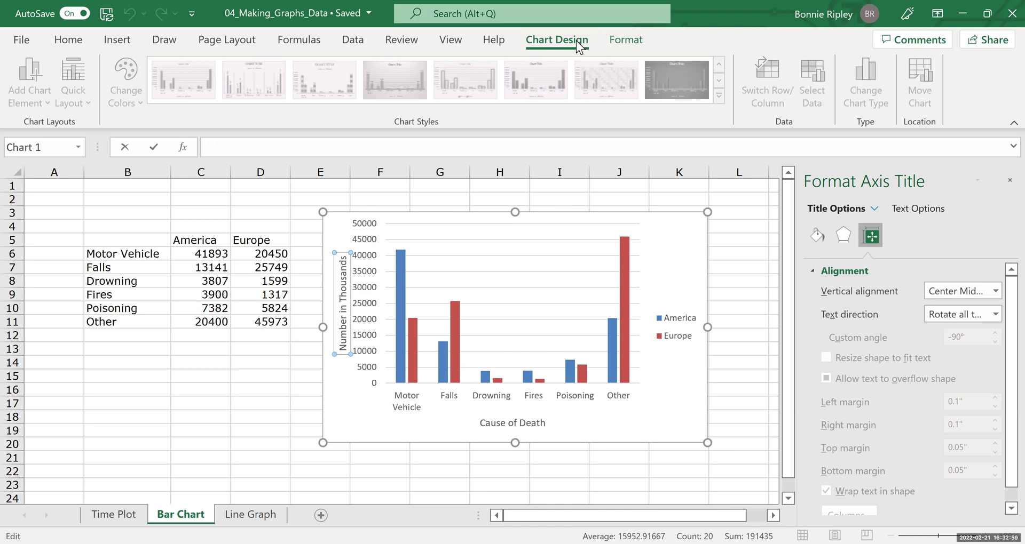
left_click(558, 145)
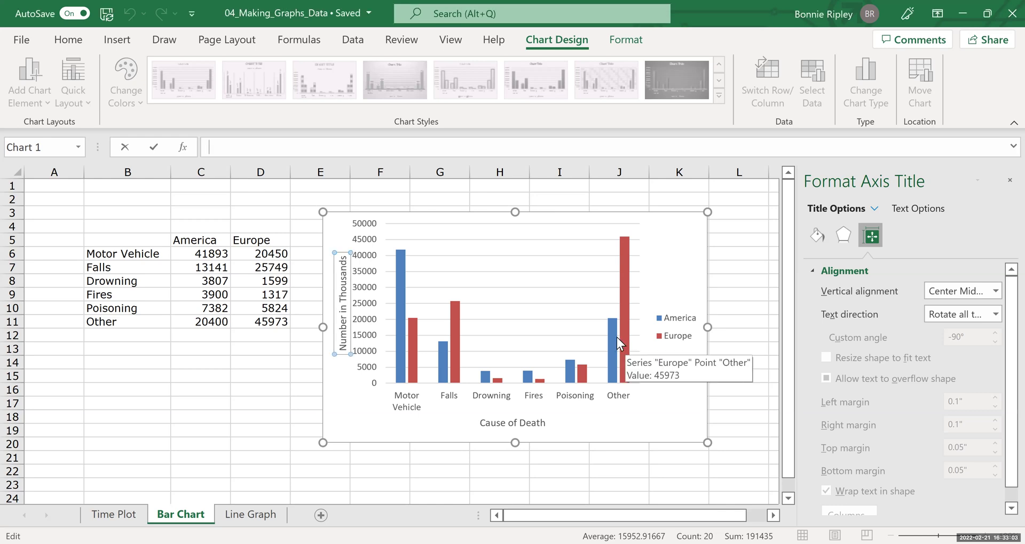
mouse_move(611, 332)
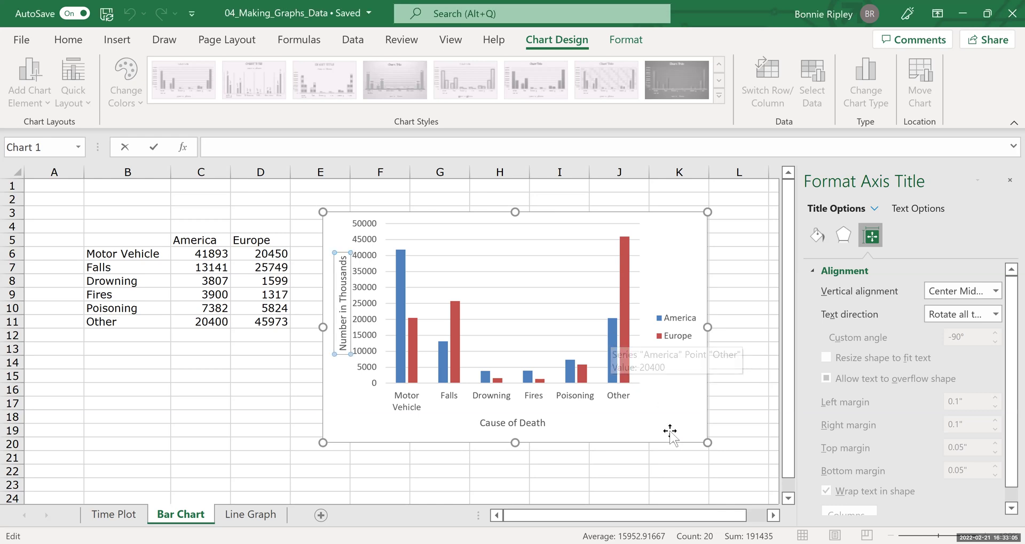
- Change the chart colors to the monochromatic gray palette that starts with dark gray
left_click(667, 410)
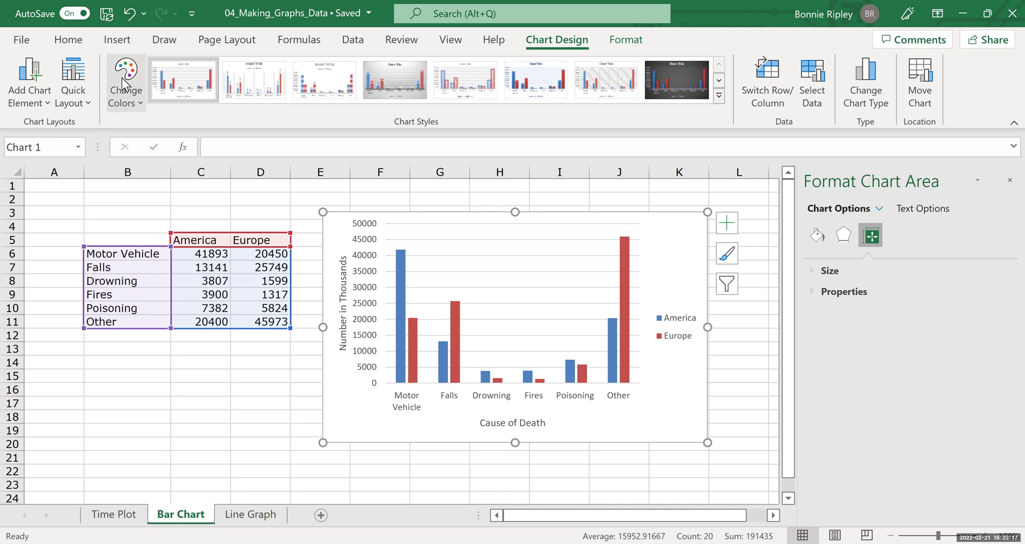
left_click(142, 101)
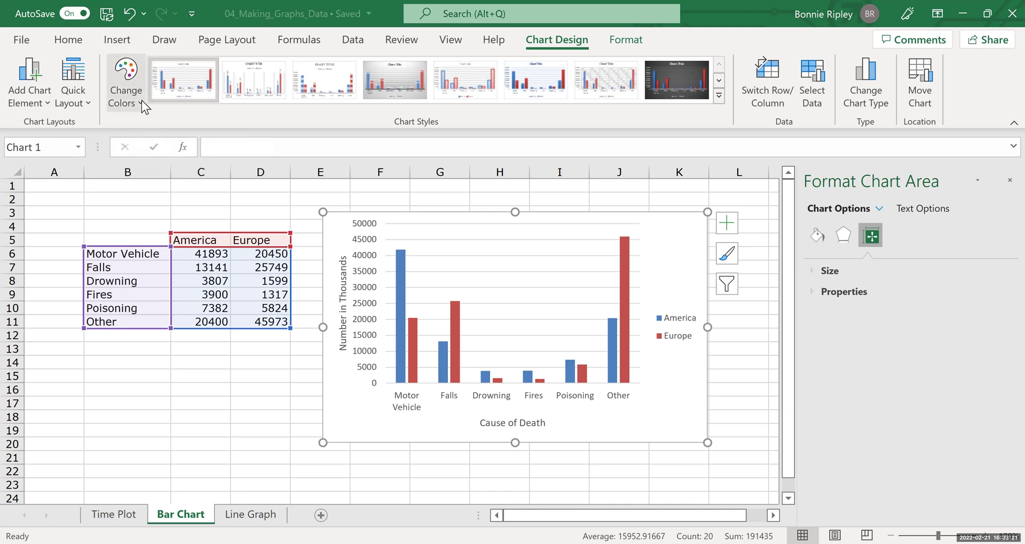
left_click_drag(268, 239, 268, 290)
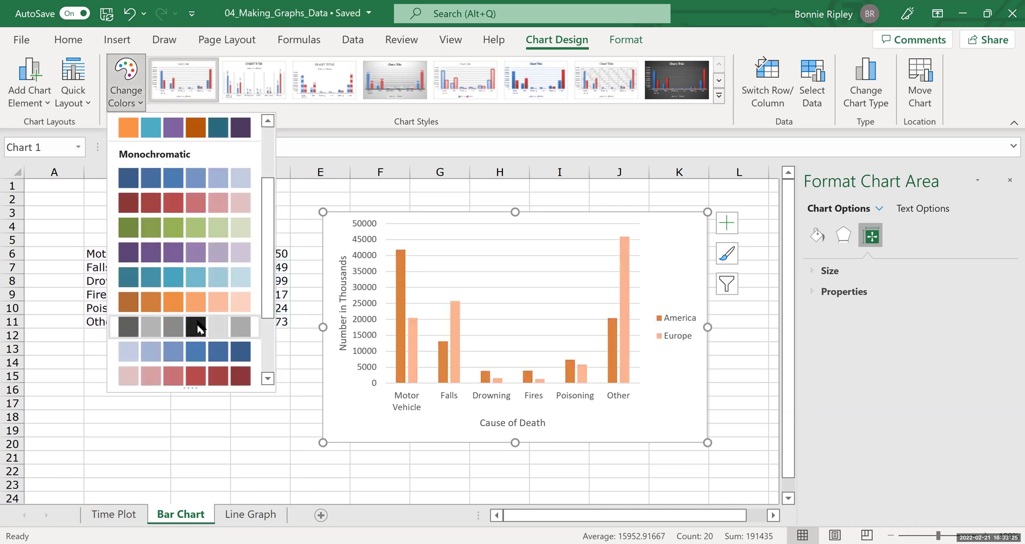
left_click(198, 327)
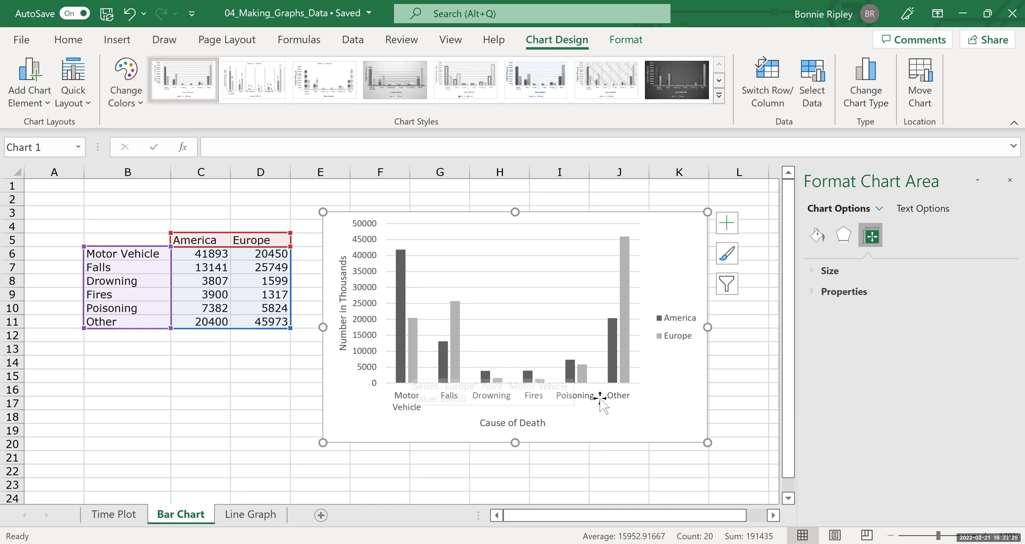
left_click(627, 292)
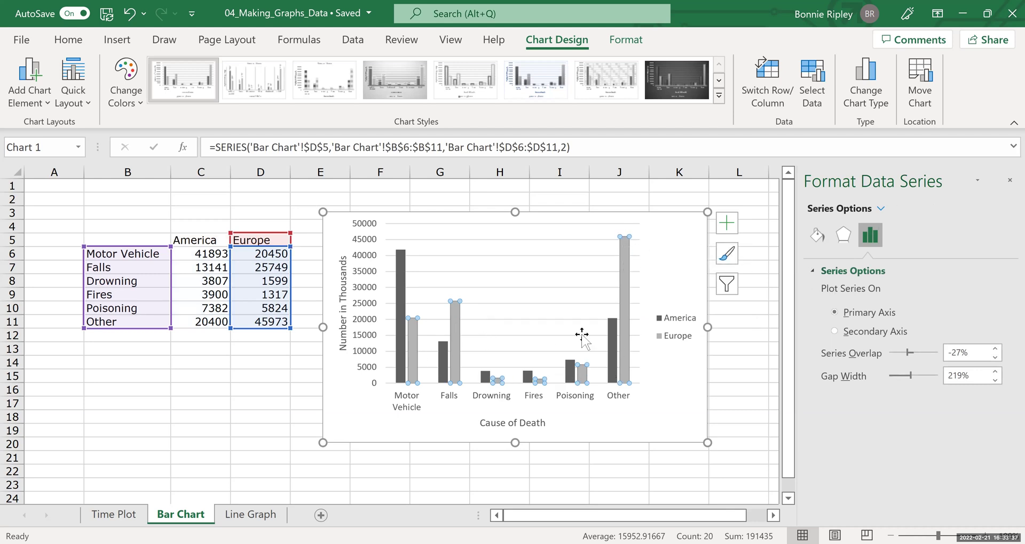
right_click(625, 341)
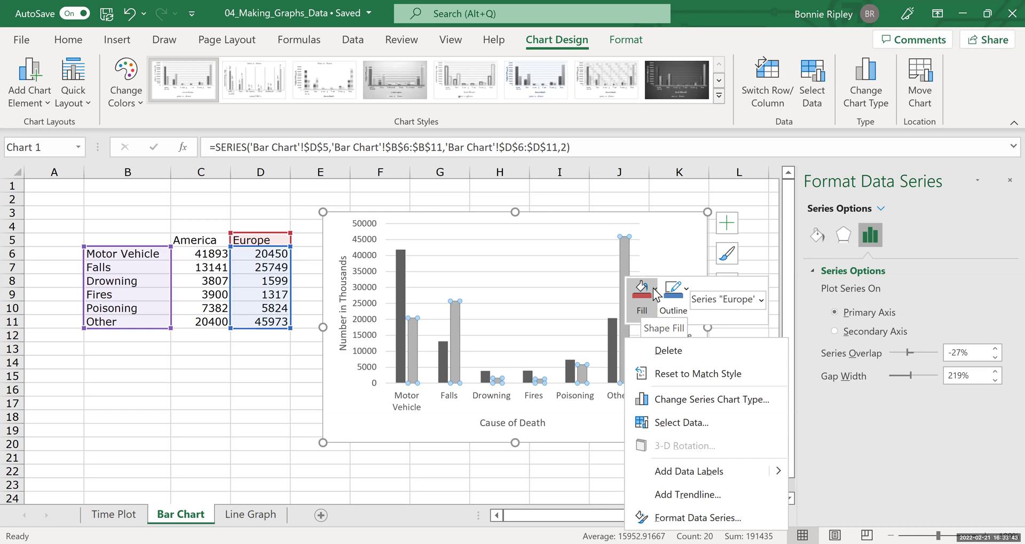
left_click(655, 291)
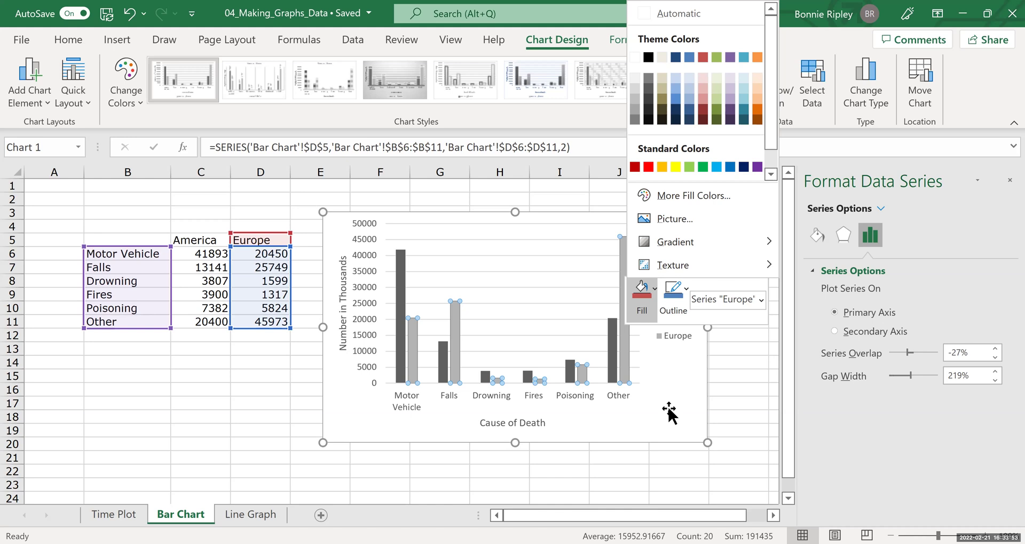
key("Escape")
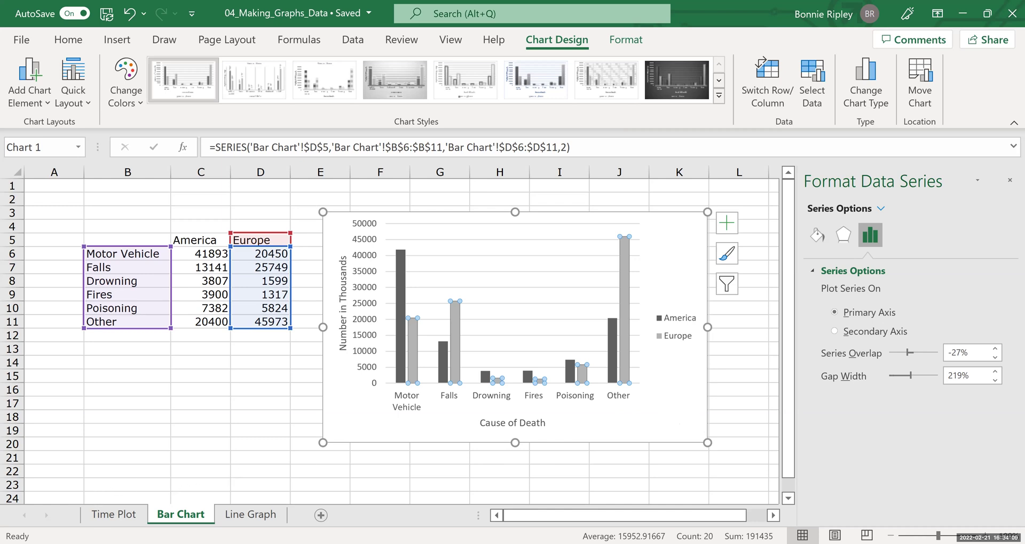
- Open the Time Plot worksheet and delete its existing time chart
left_click(106, 515)
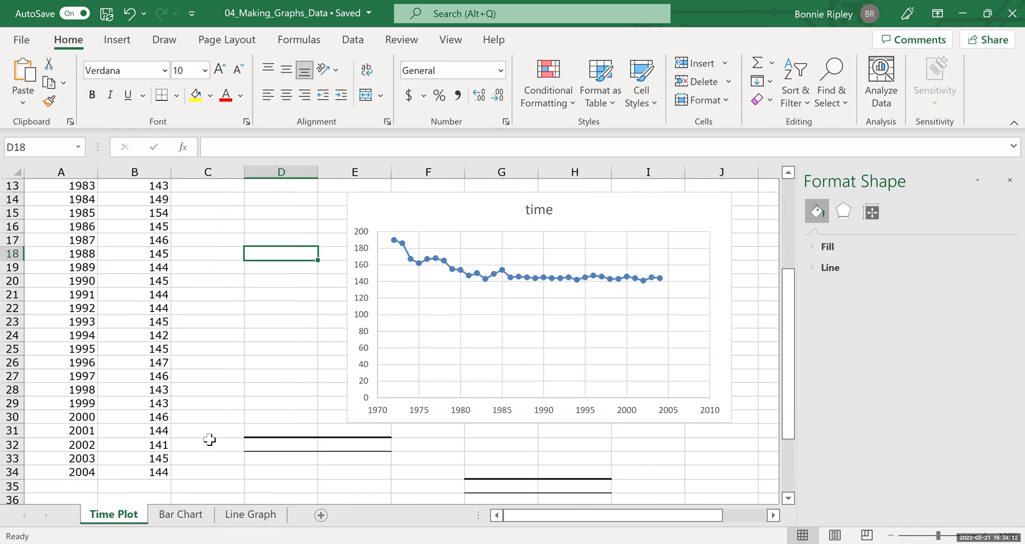
left_click(396, 420)
key("Delete")
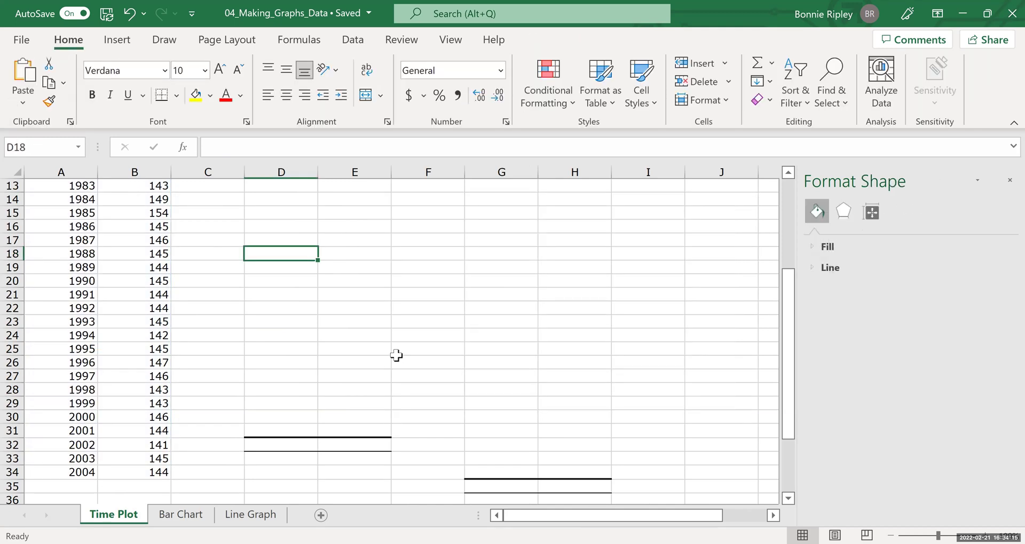
- Insert a scatter chart with straight lines and markers from A2:B34 and move it slightly up and to the right
scroll(187, 294, "up", 4)
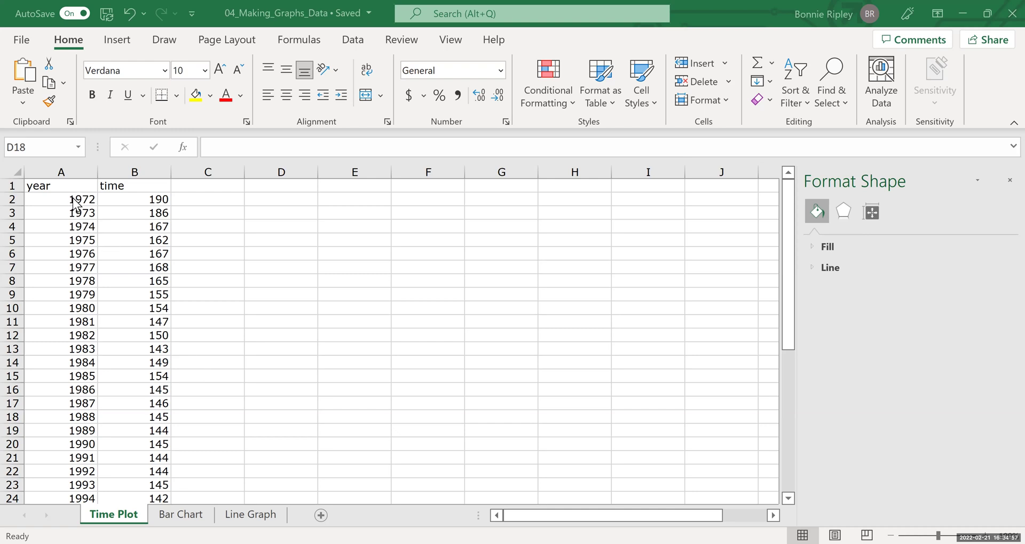
left_click_drag(88, 200, 132, 471)
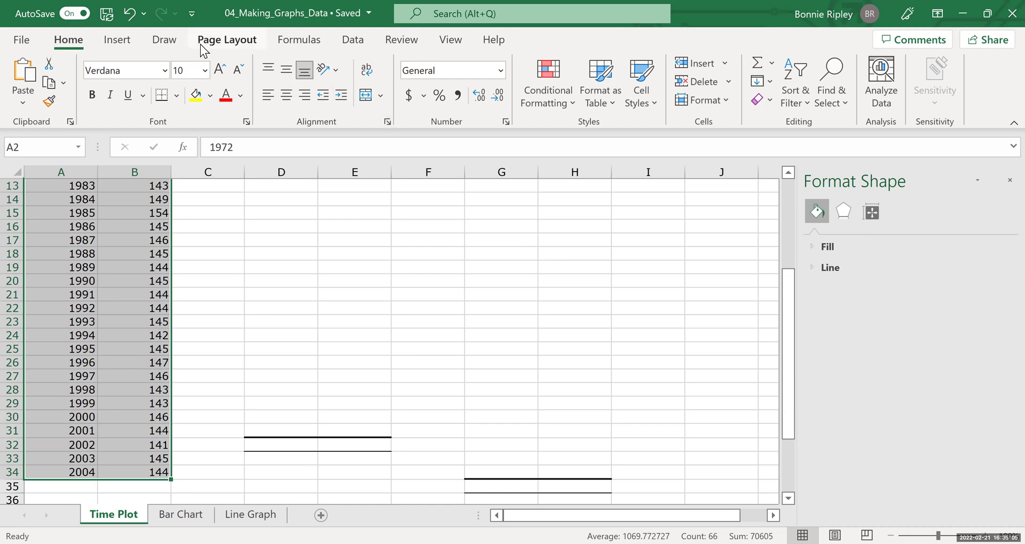
left_click(114, 41)
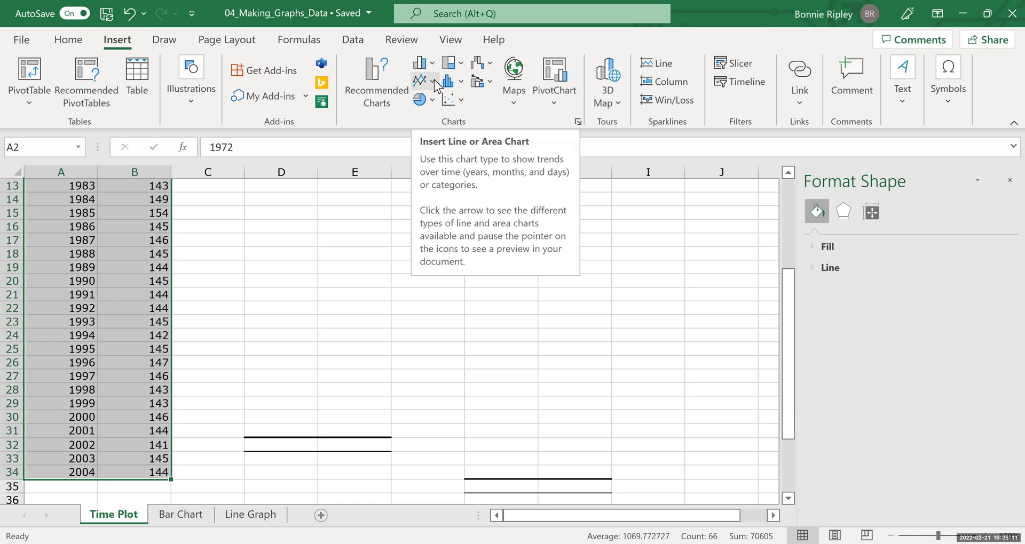
left_click(462, 101)
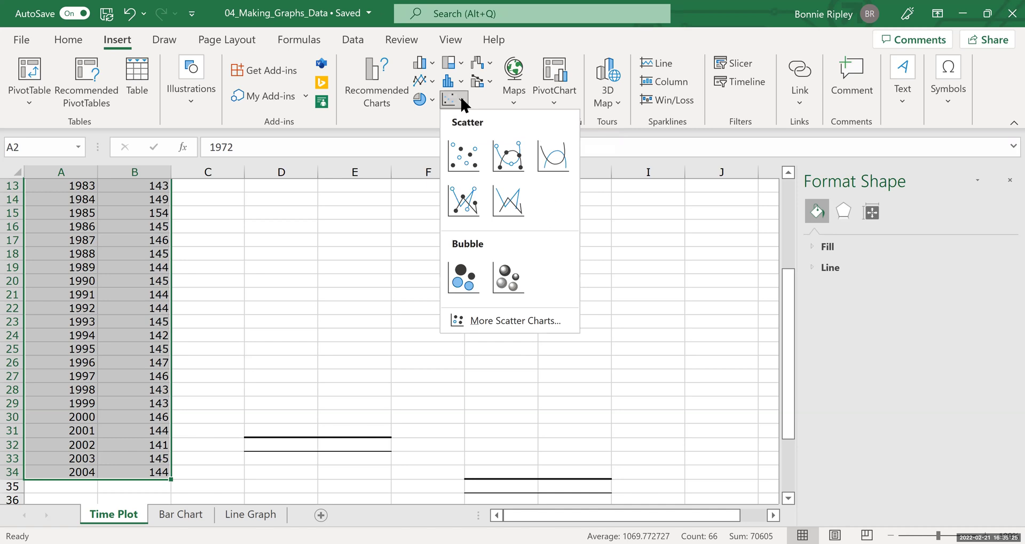
left_click(461, 202)
left_click(462, 201)
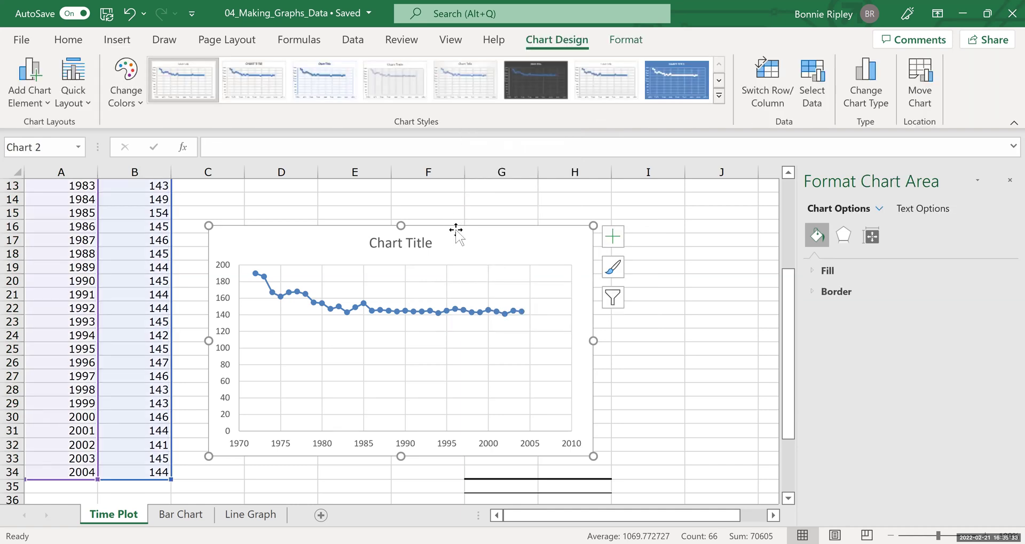
left_click_drag(454, 226, 471, 211)
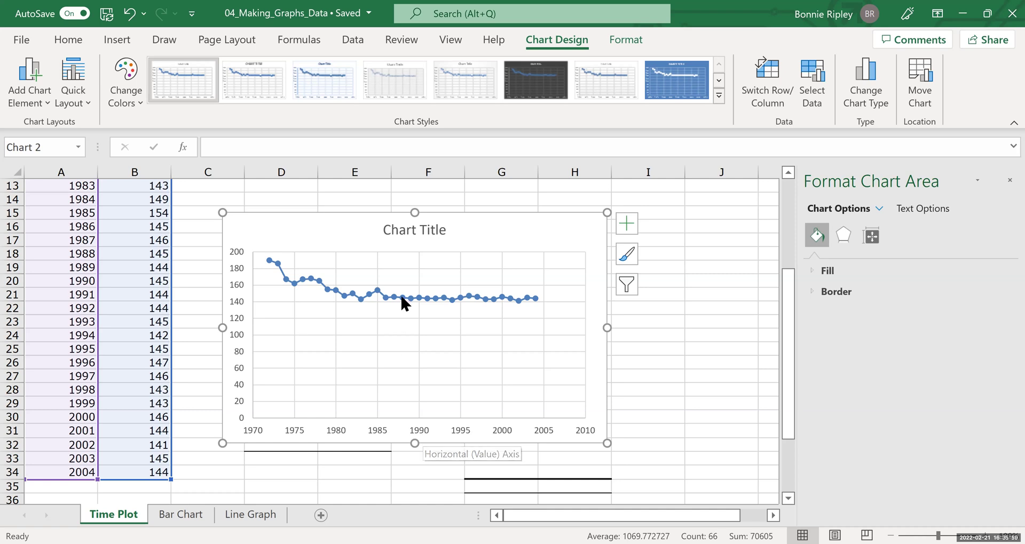
- Add a primary horizontal axis title reading "Year" to the time plot chart
left_click(27, 88)
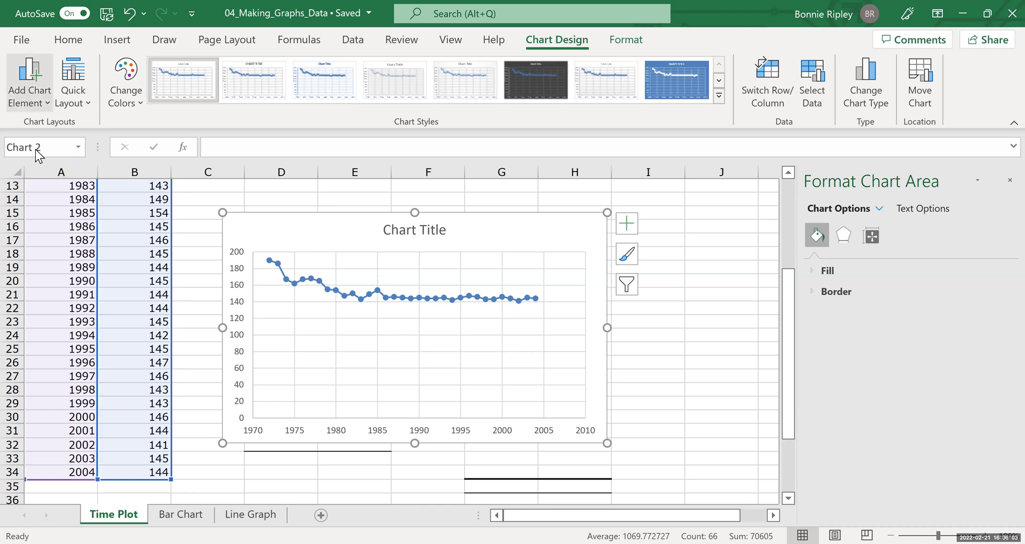
mouse_move(39, 149)
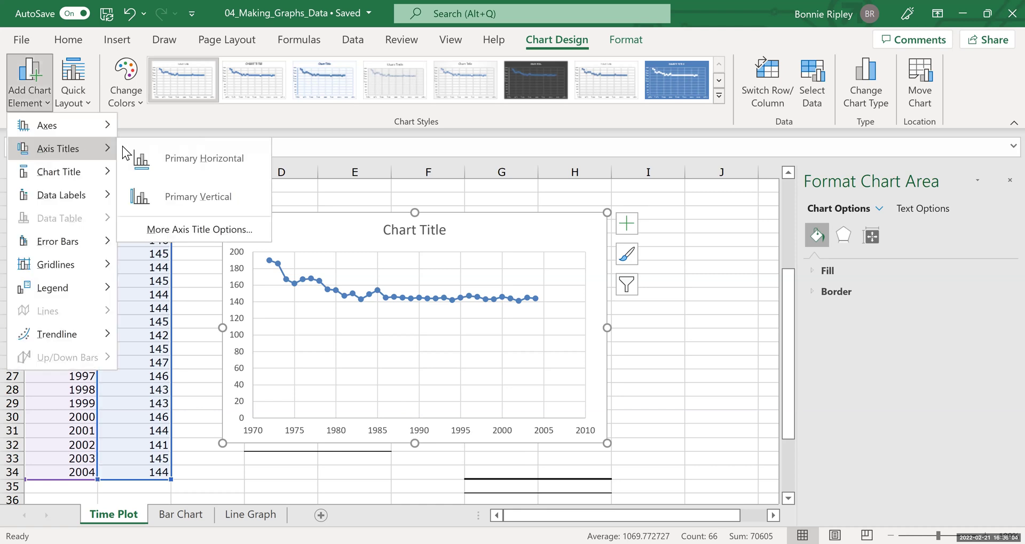
left_click(207, 159)
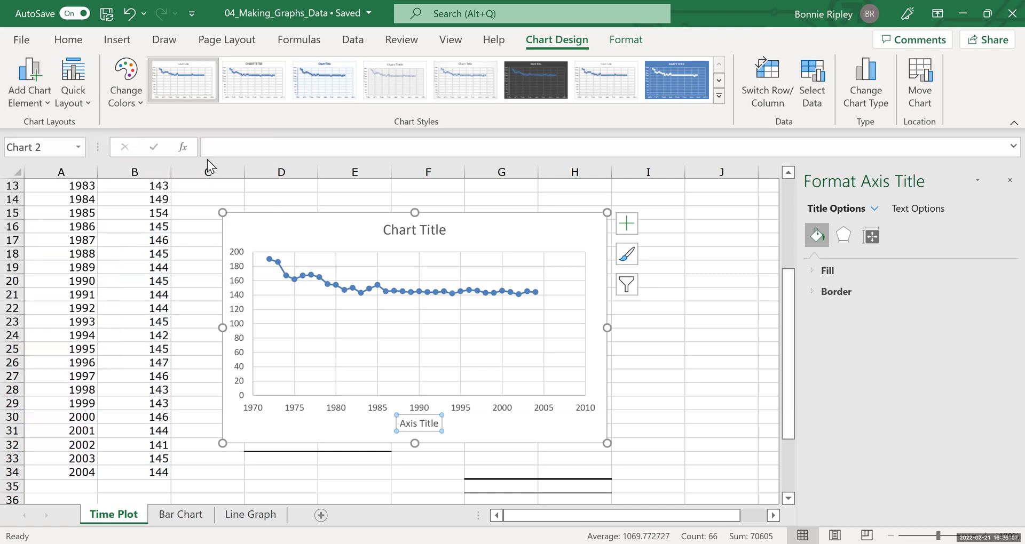
type("Yea")
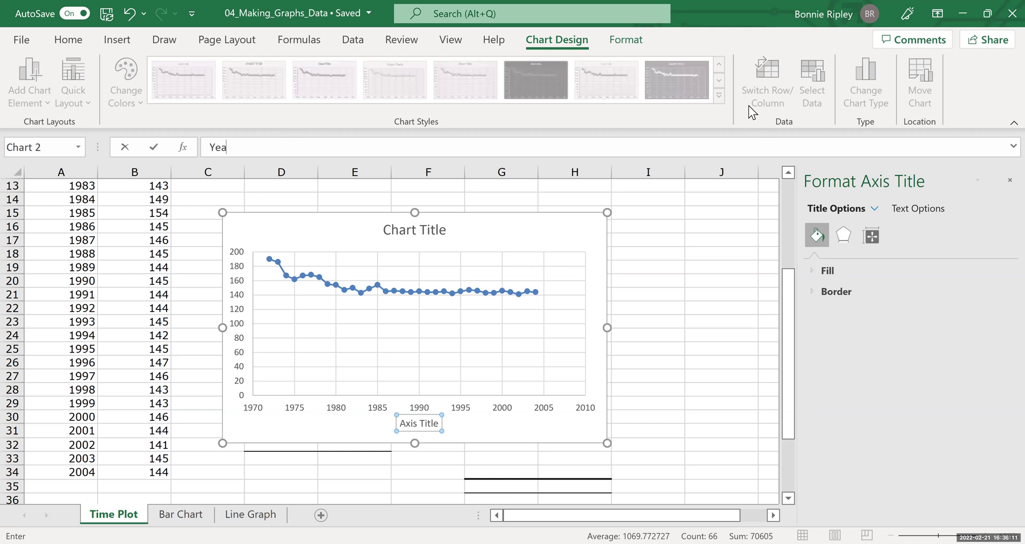
type("r")
key("Return")
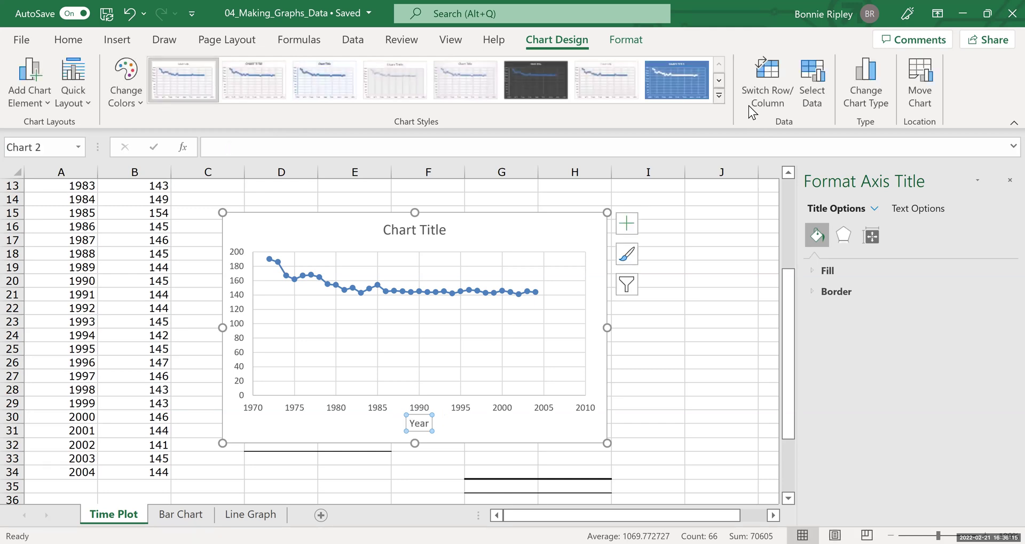
- Add a primary vertical axis title reading "Winning Marathon Time (min)" to the time plot chart
left_click(37, 109)
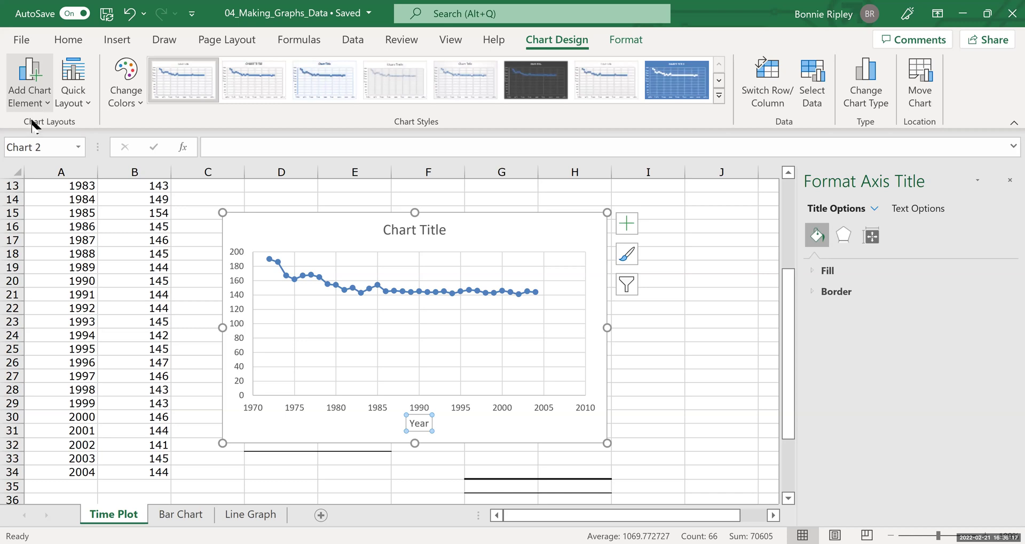
mouse_move(31, 149)
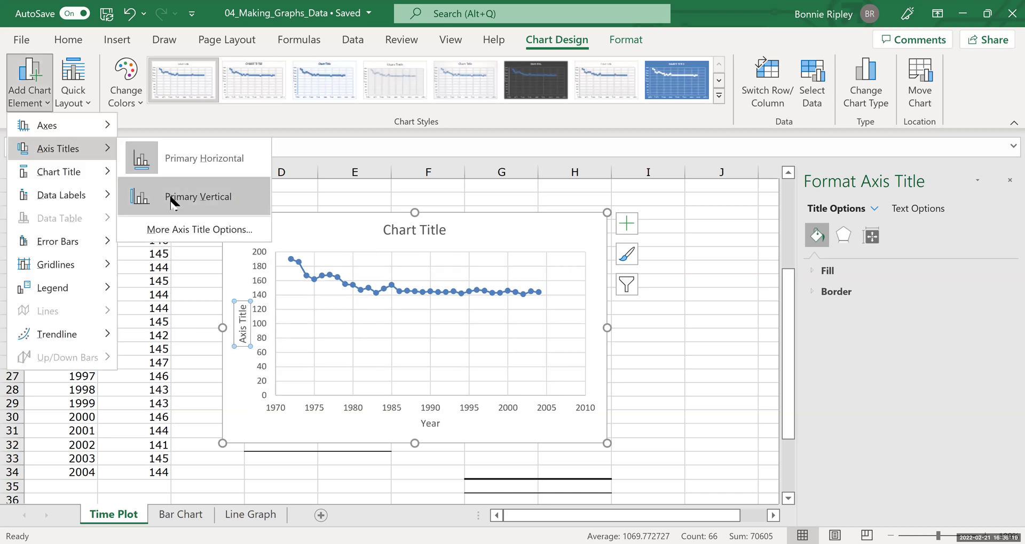
left_click(173, 198)
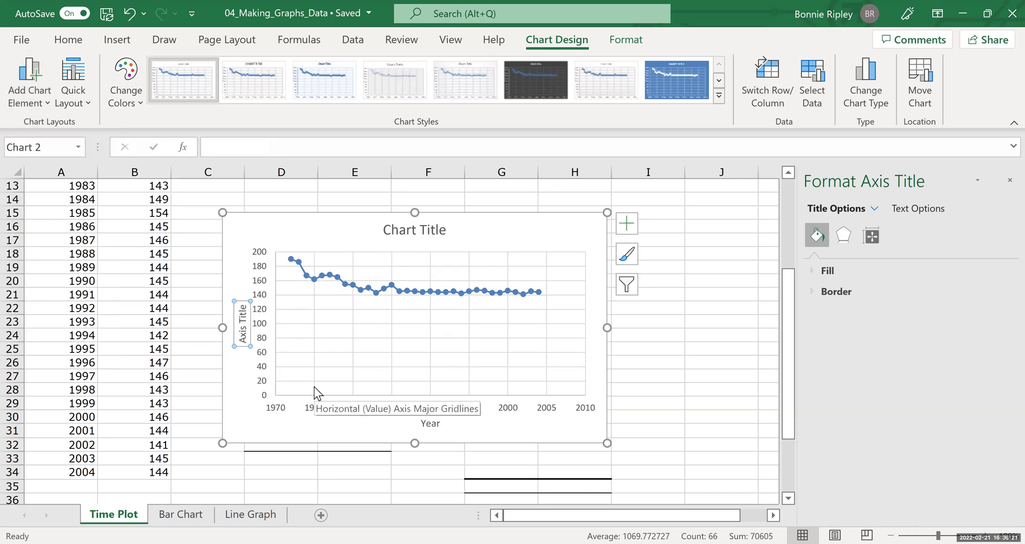
type("Winnin")
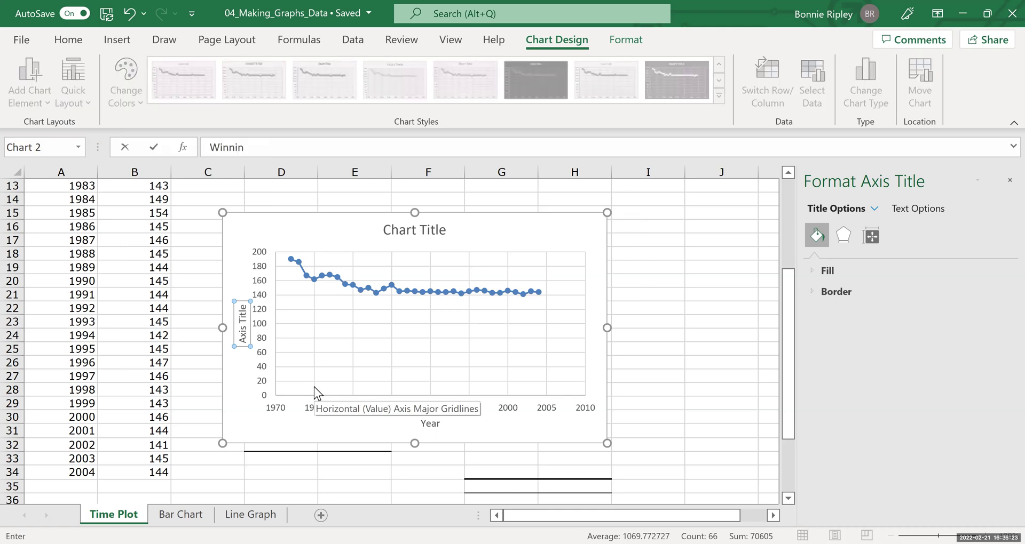
type("g Marathon Time (min)")
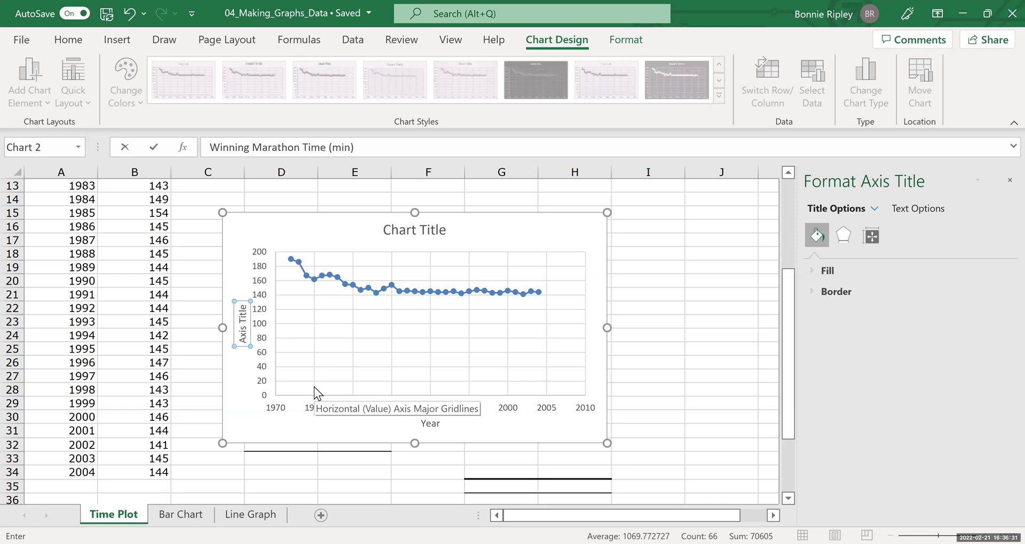
key("Return")
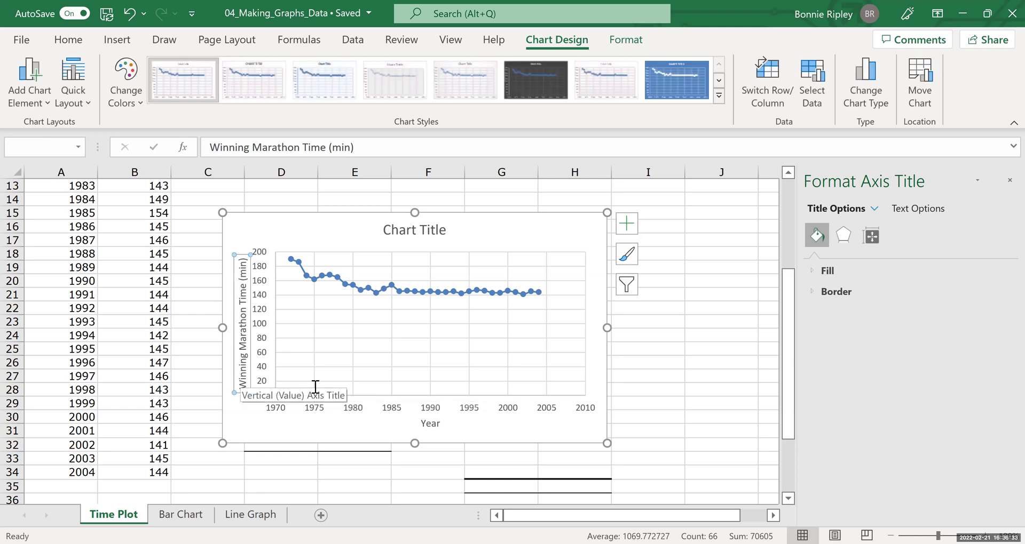
- Delete the chart title and recolor the time plot with the monochromatic gray palette that starts with dark gray
left_click(407, 230)
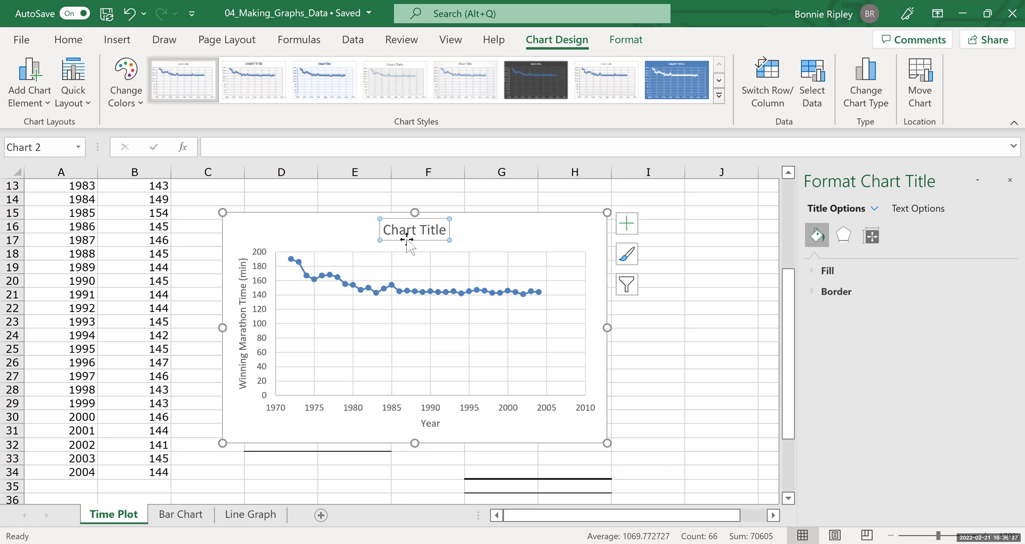
key("Delete")
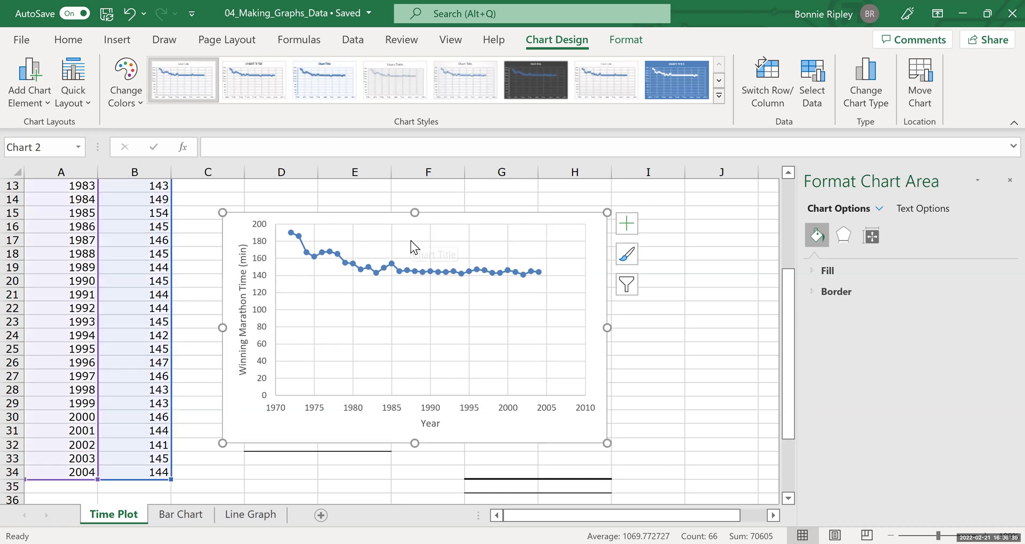
left_click(385, 268)
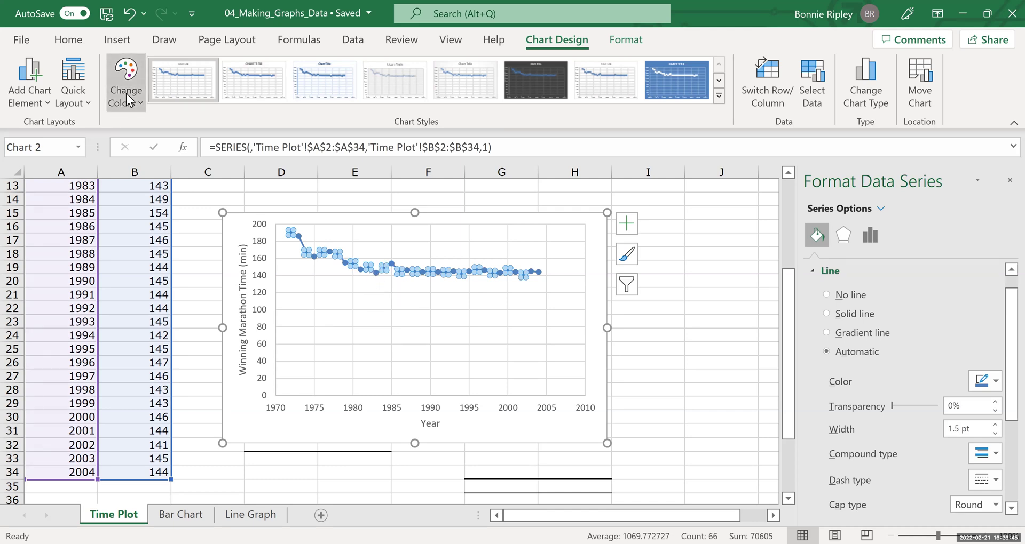
left_click_drag(263, 252, 261, 342)
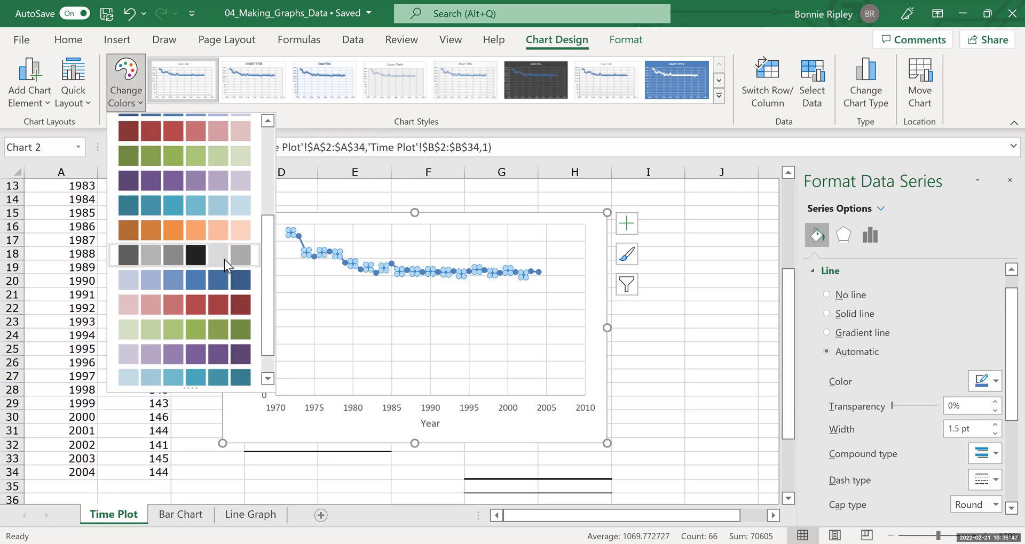
left_click(224, 260)
left_click(472, 425)
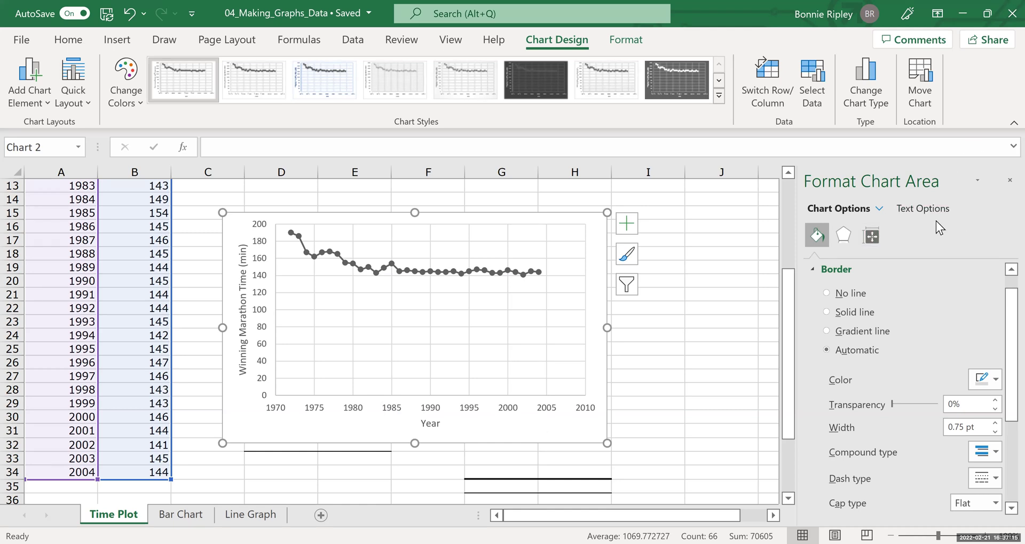
left_click(1009, 181)
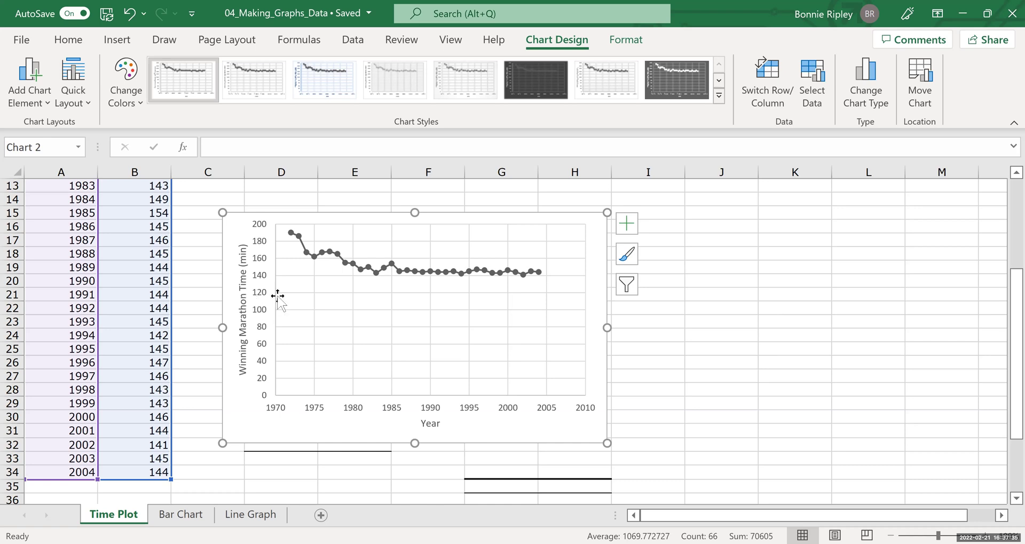
- Set the minimum bound of the time plot's vertical axis to 120
left_click(244, 298)
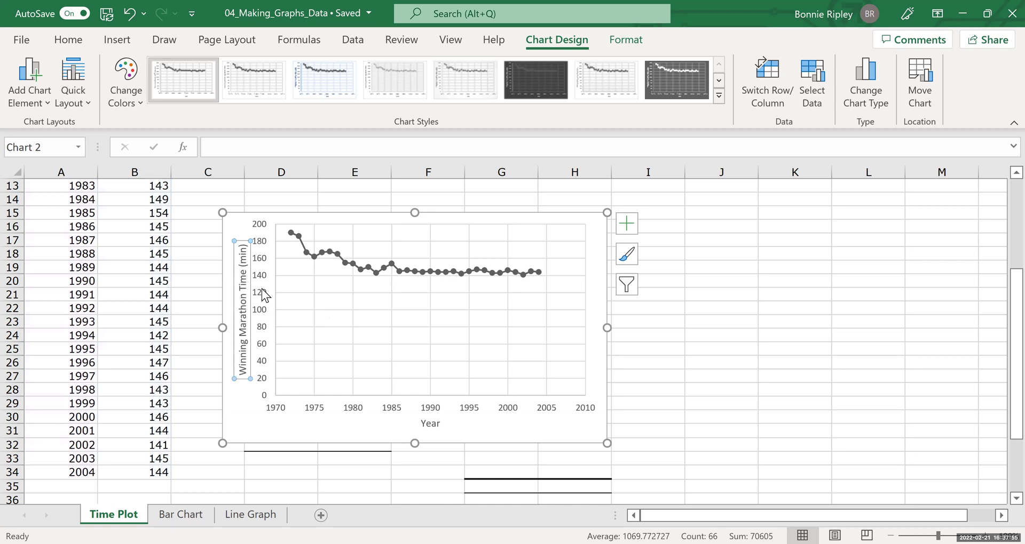
left_click(263, 296)
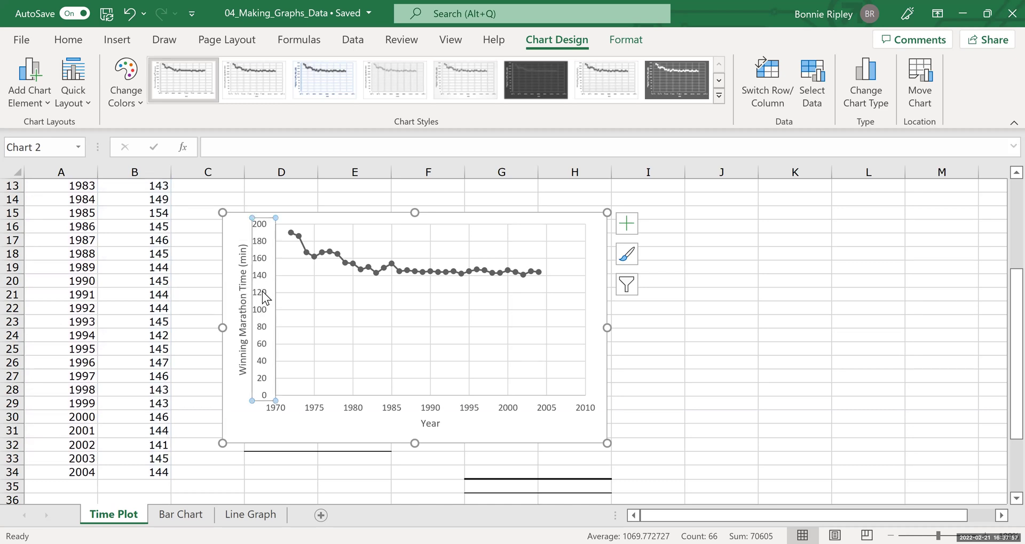
right_click(263, 297)
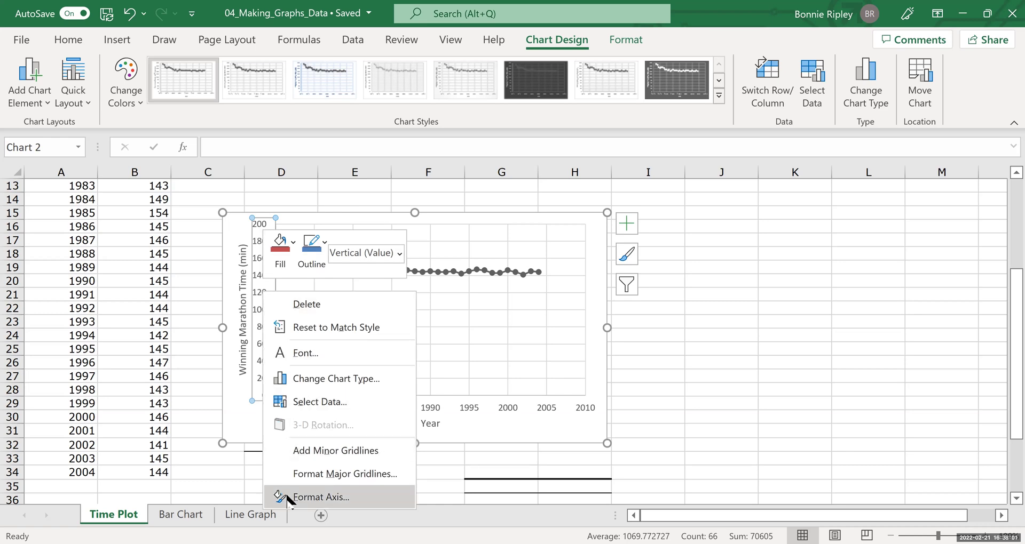
left_click(320, 497)
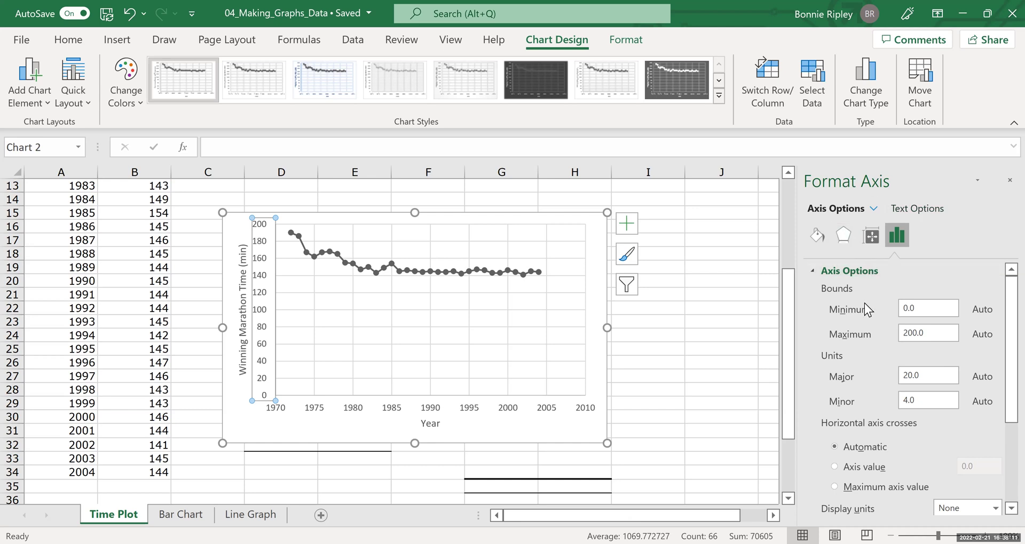
left_click(434, 270)
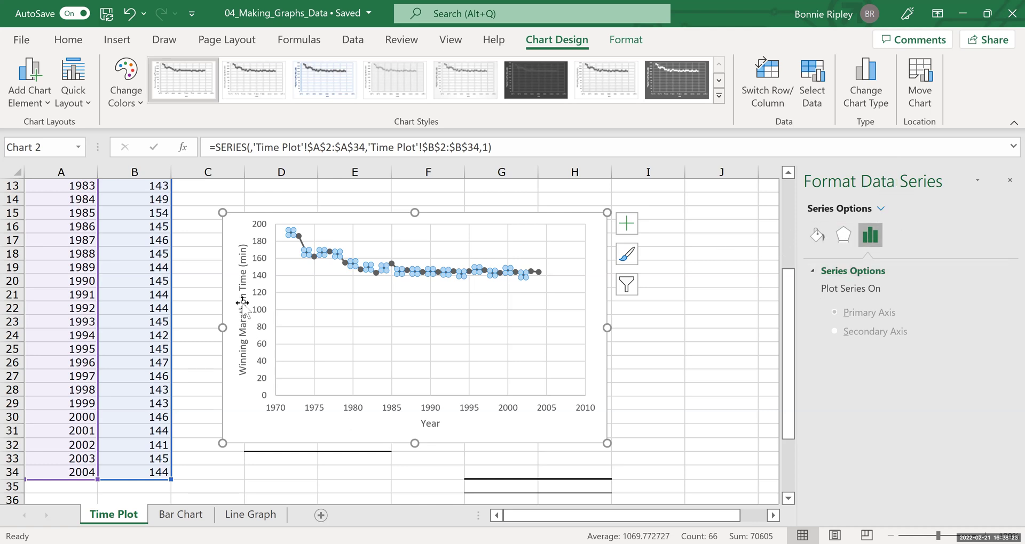
left_click(264, 310)
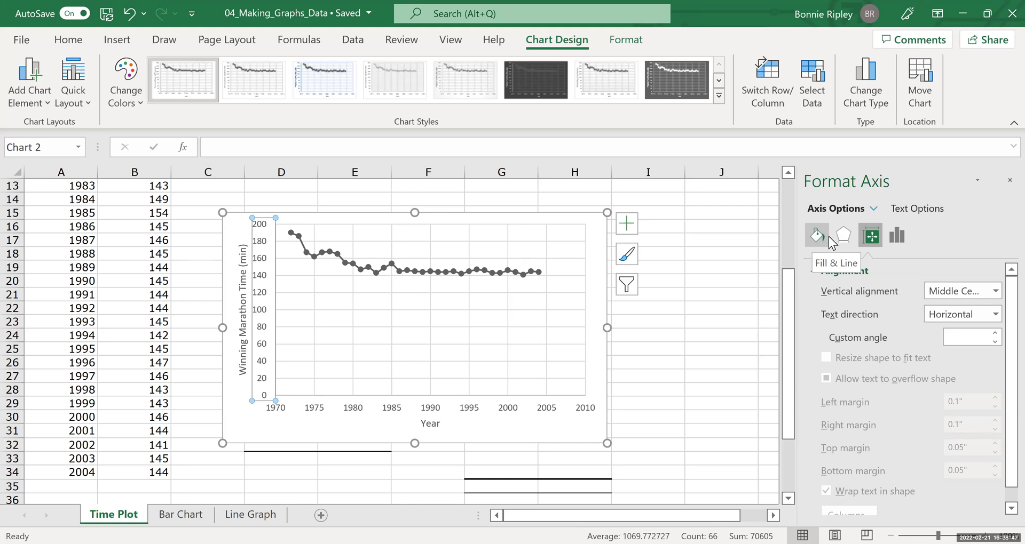
left_click(896, 236)
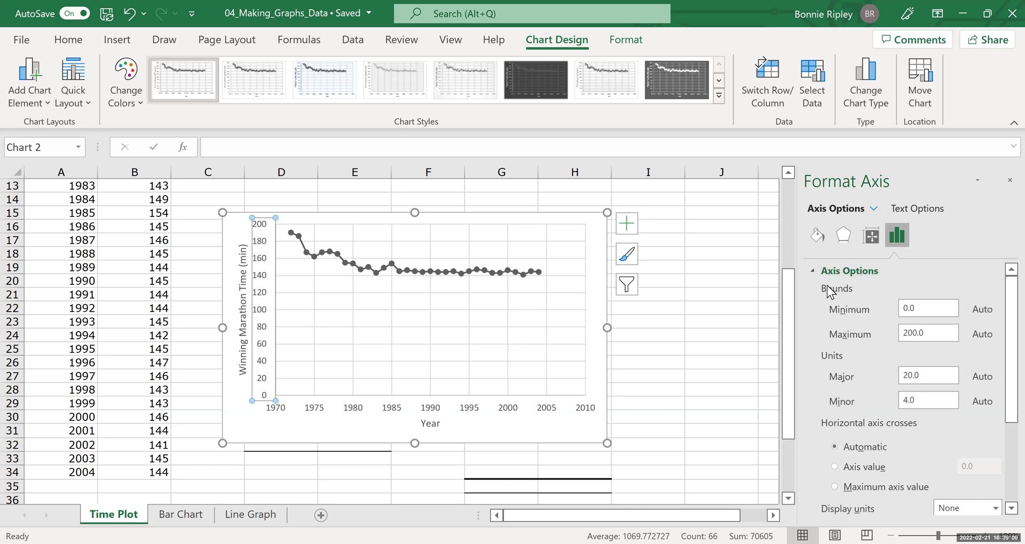
left_click(917, 307)
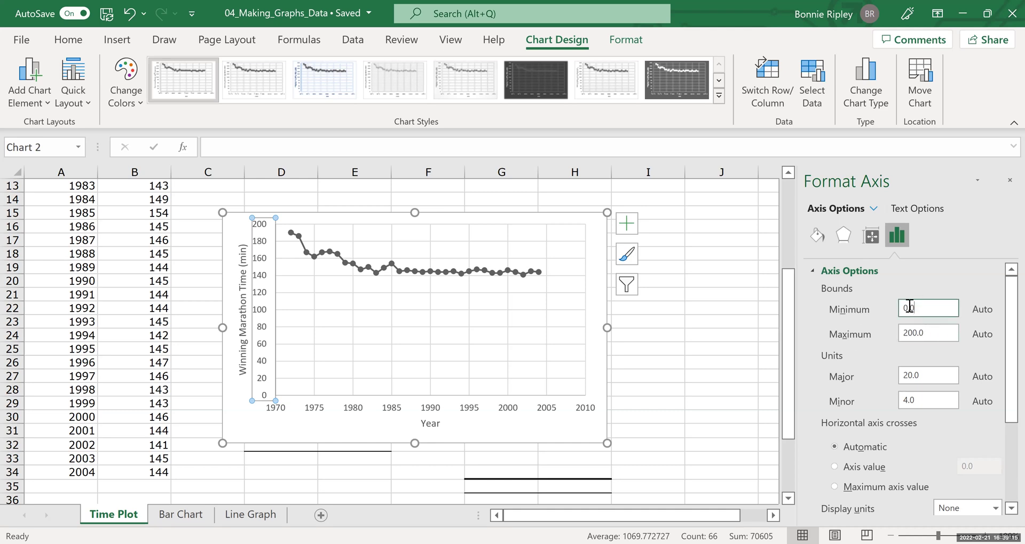
key("ctrl+a")
type("12")
key("Return")
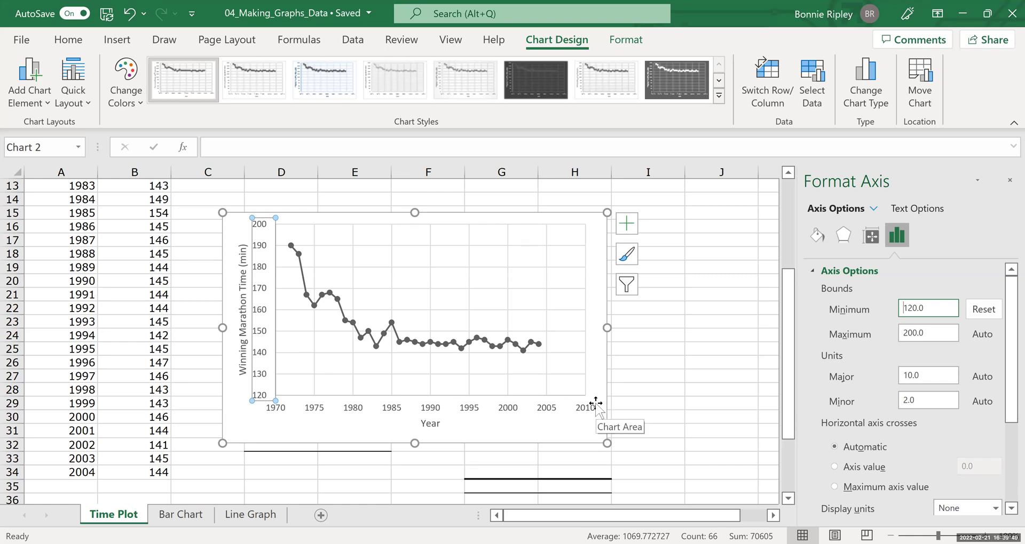
- On the Line Graph sheet, enter the row labels "mean" in E5 and "std dev" in E6
left_click(255, 516)
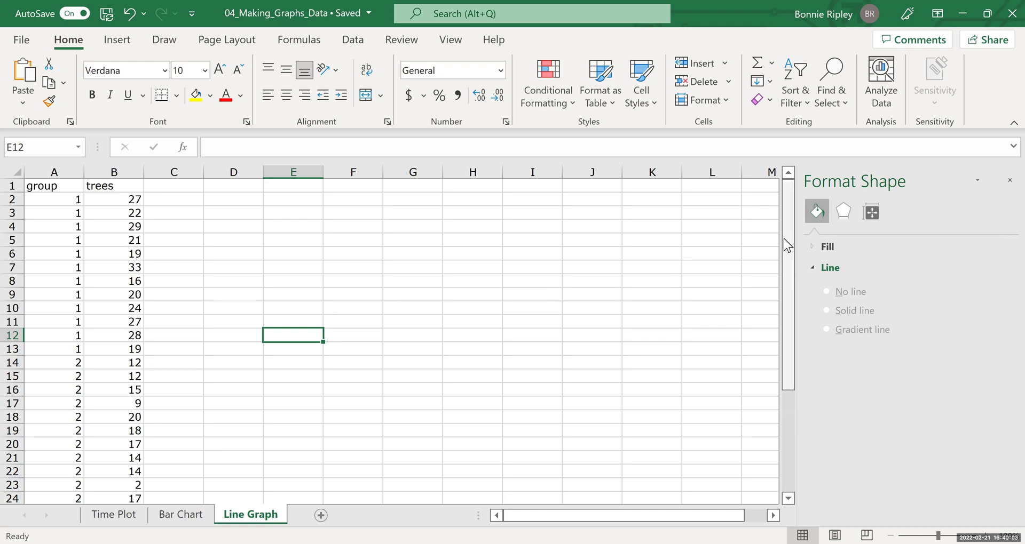
left_click_drag(783, 239, 790, 422)
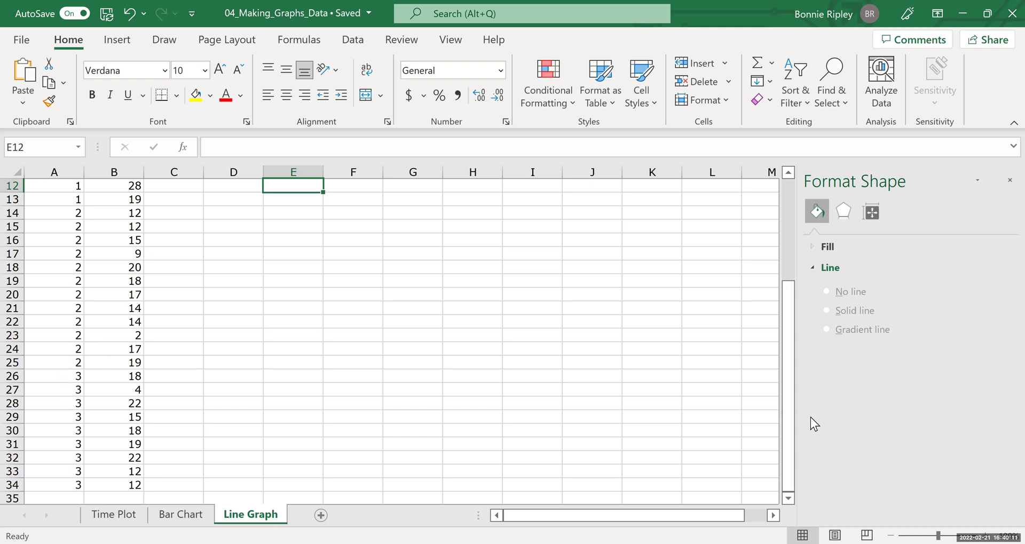
left_click_drag(786, 390, 795, 200)
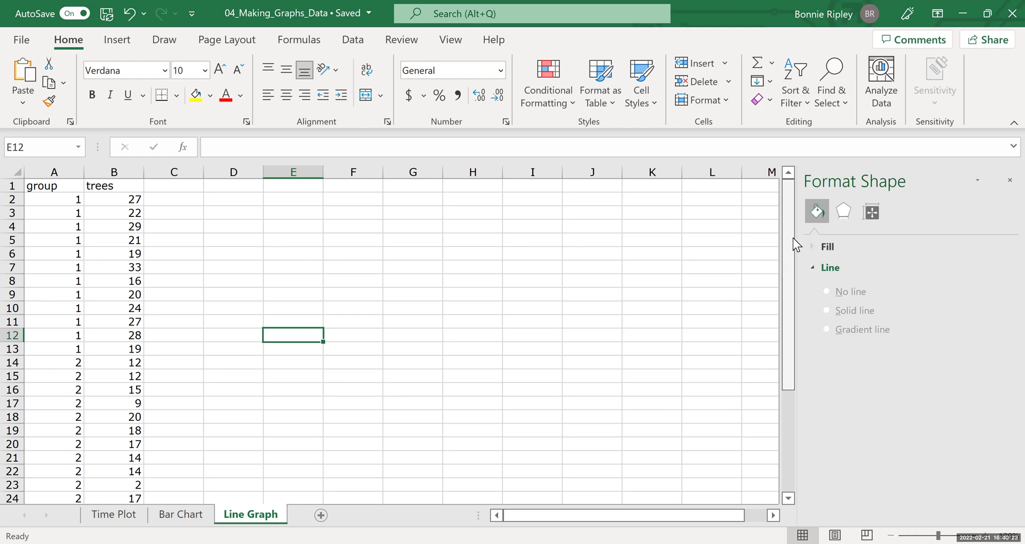
left_click_drag(793, 238, 793, 339)
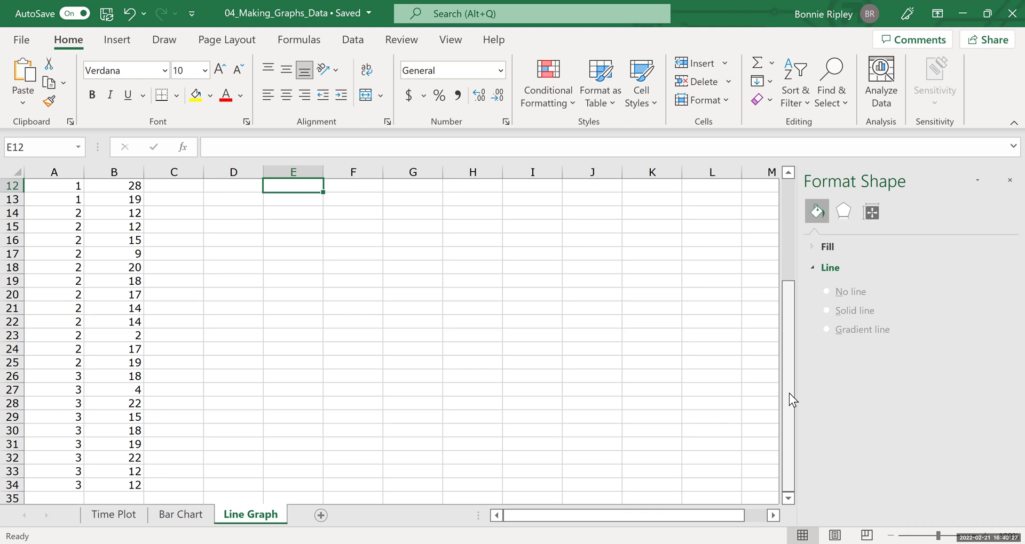
left_click(796, 210)
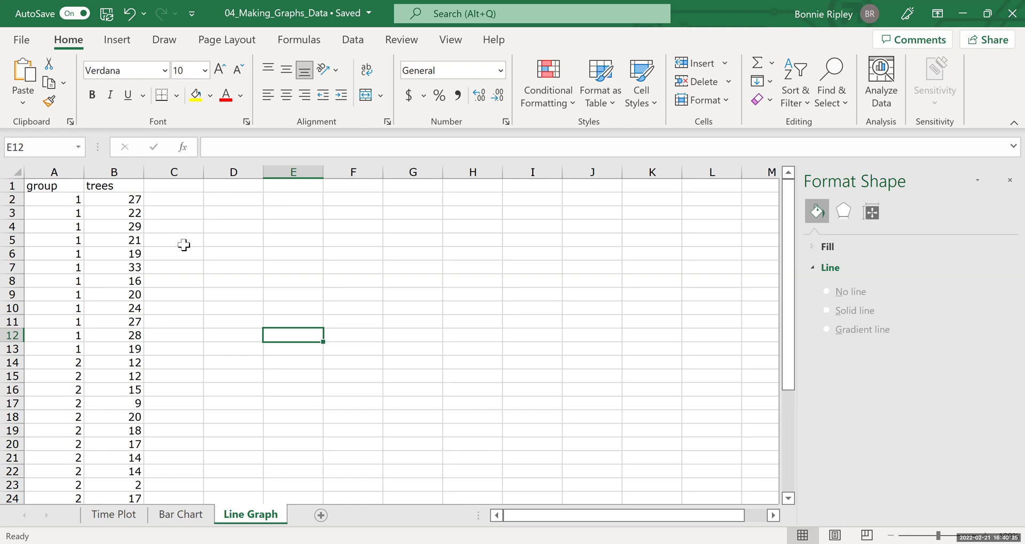
left_click(280, 238)
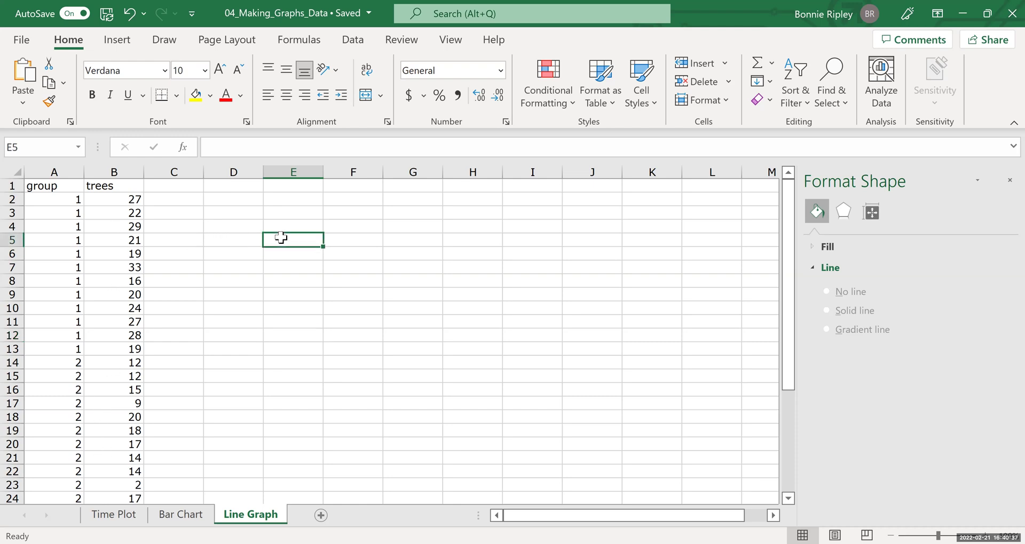
type("mean")
key("Return")
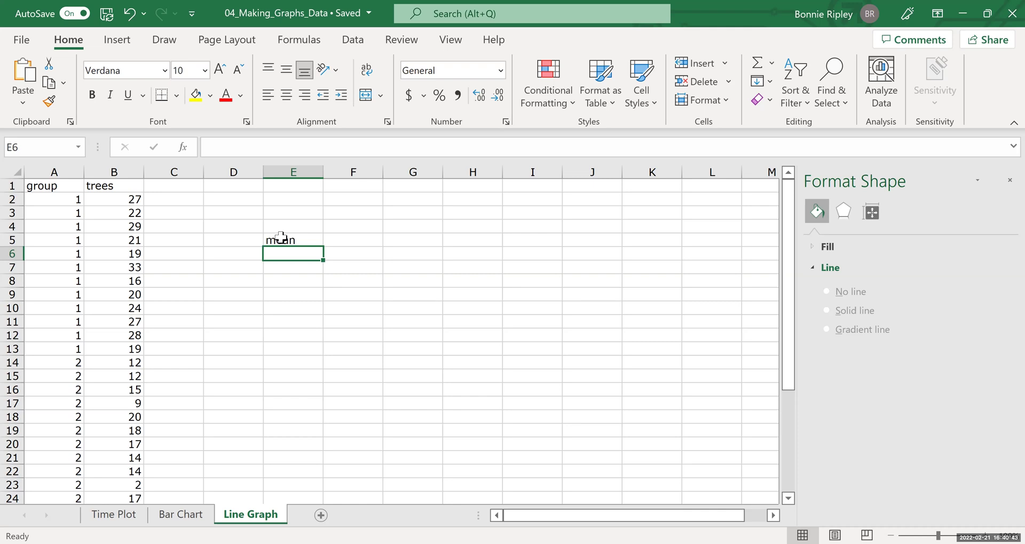
type("st")
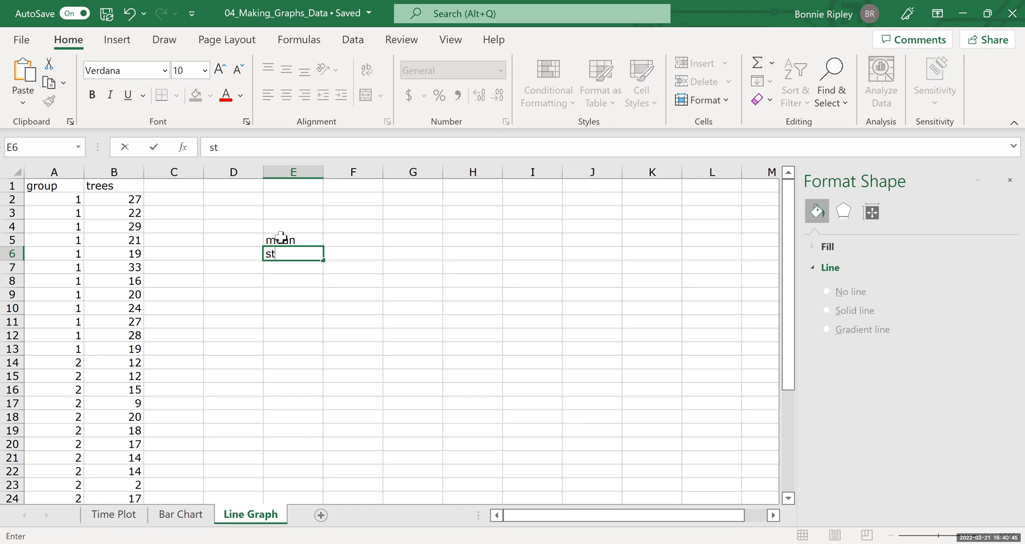
type("d  dev")
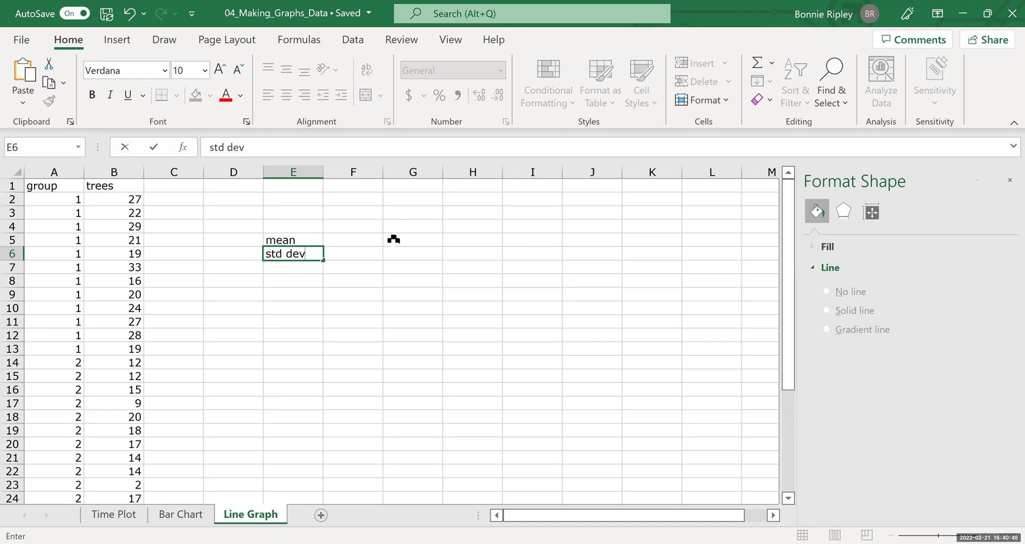
- Enter the column headings "Group 1", "Group 2" and "Group 3" in cells F4 to H4
left_click(352, 227)
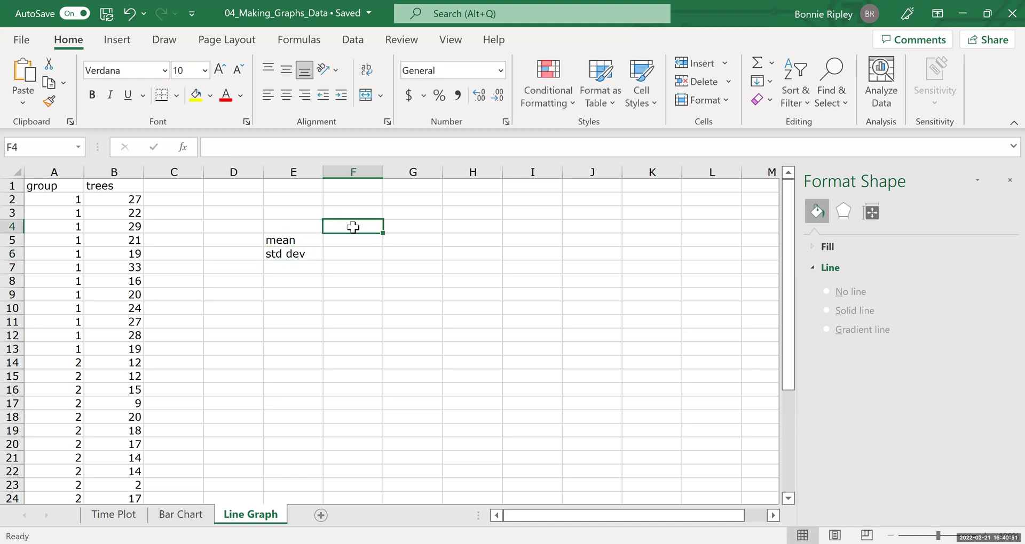
type("Group 1")
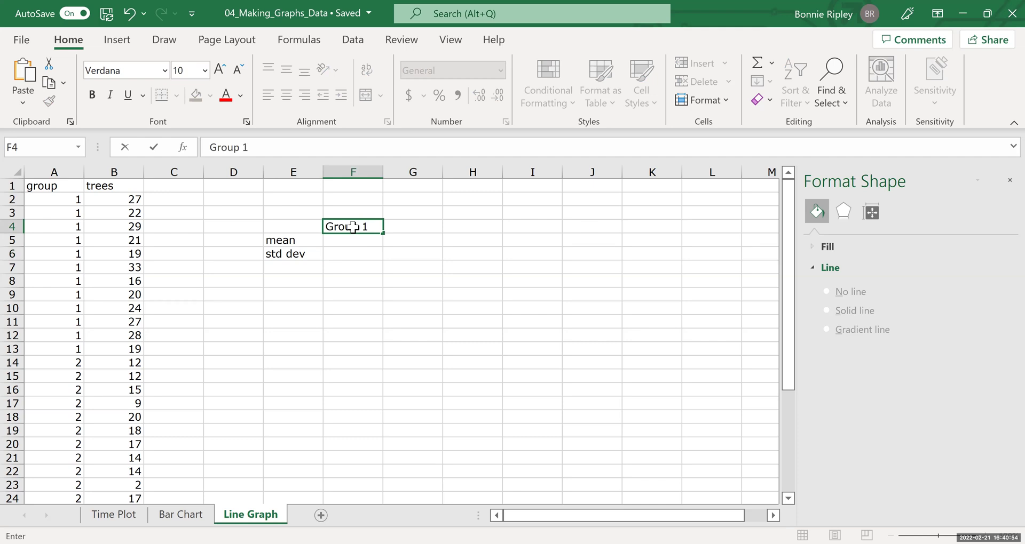
key("Tab")
type("Gropu")
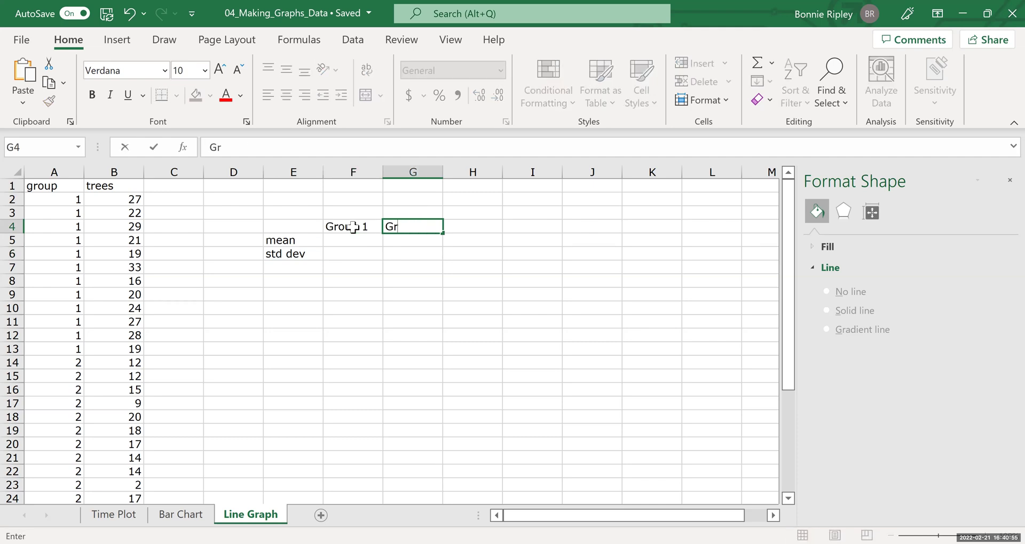
key("BackSpace")
key("BackSpace")
type("up 2")
key("Tab")
type("Group")
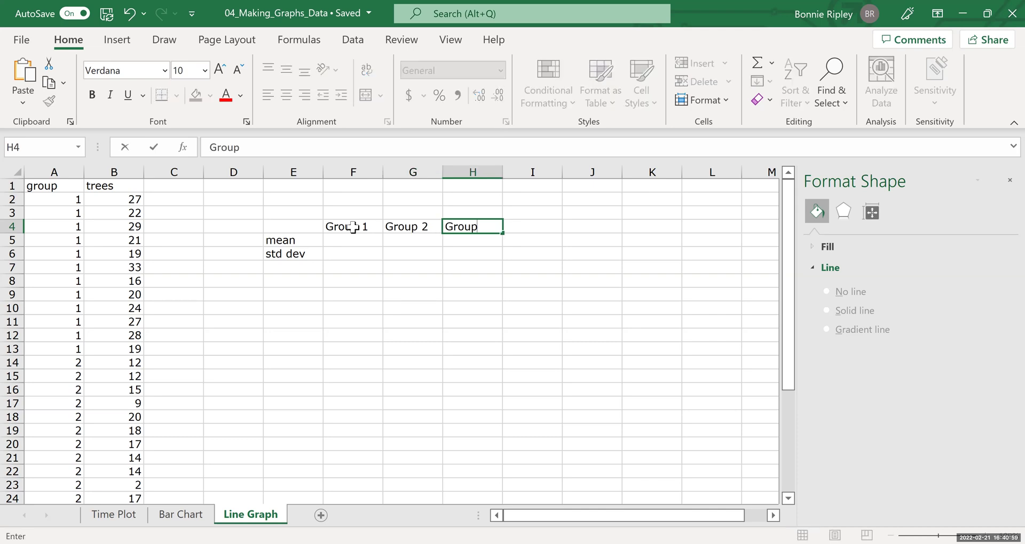
type(" 3")
left_click(340, 212)
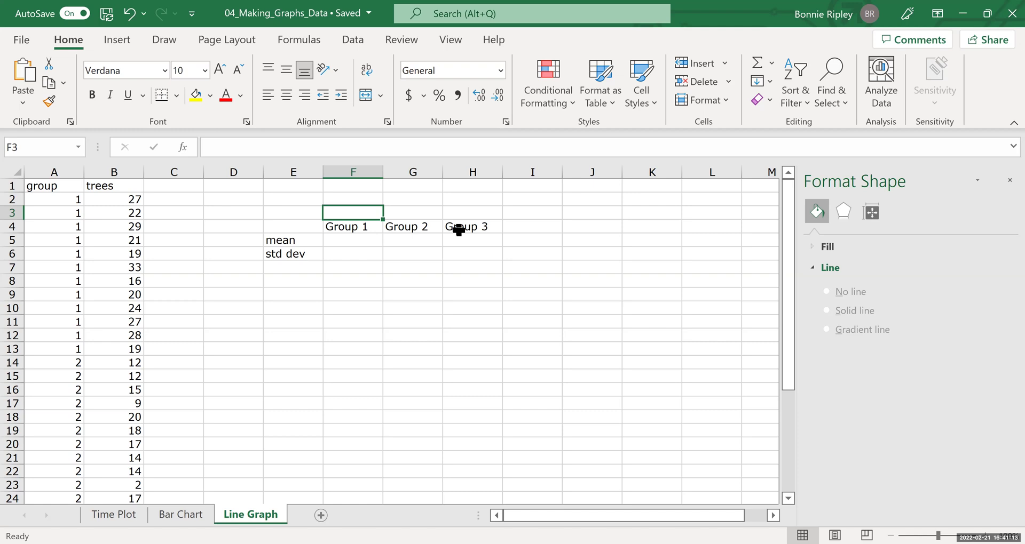
left_click(359, 225)
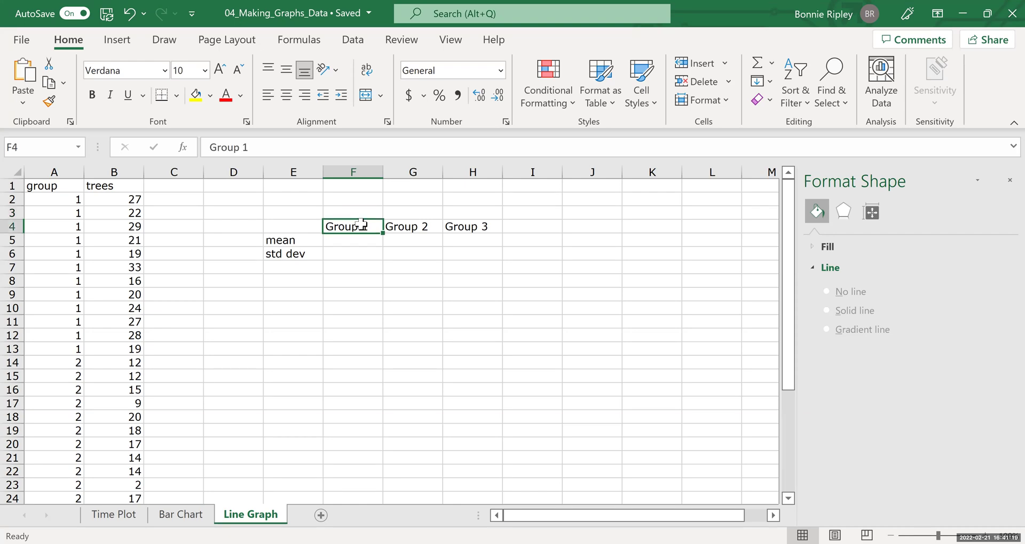
left_click(403, 226)
left_click(474, 227)
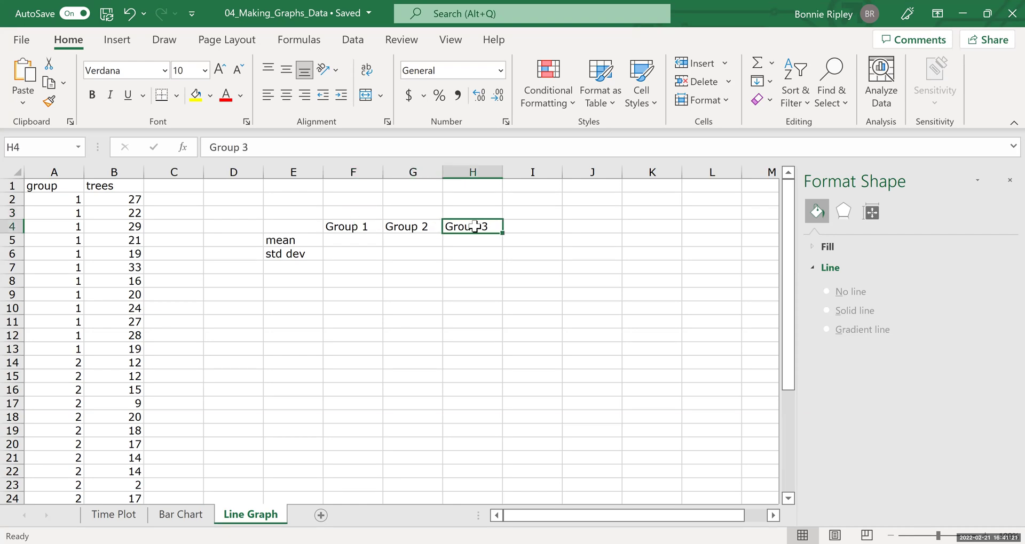
- Calculate the Group 1 mean in F5 with an AVERAGE formula over the tree counts in B2:B13
left_click(350, 241)
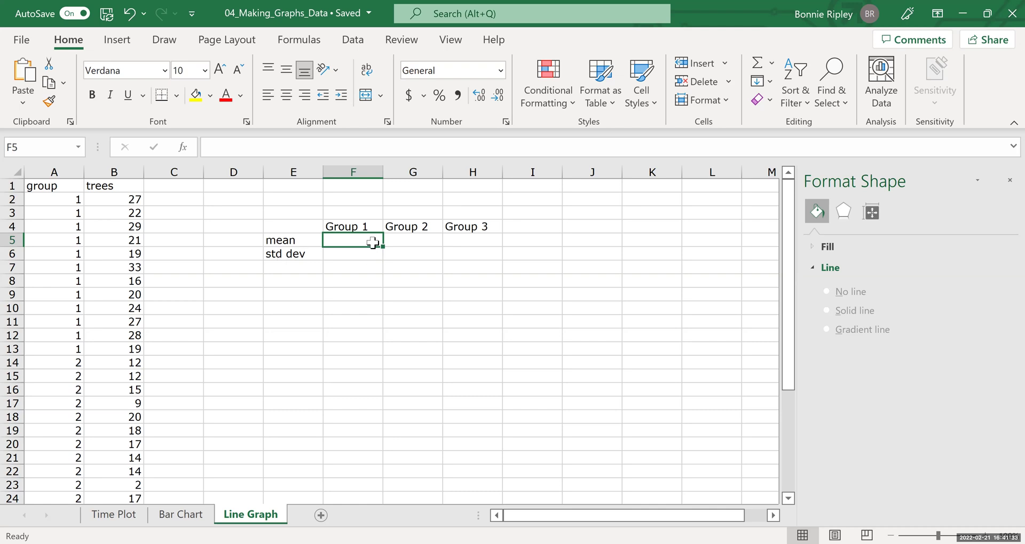
type("=")
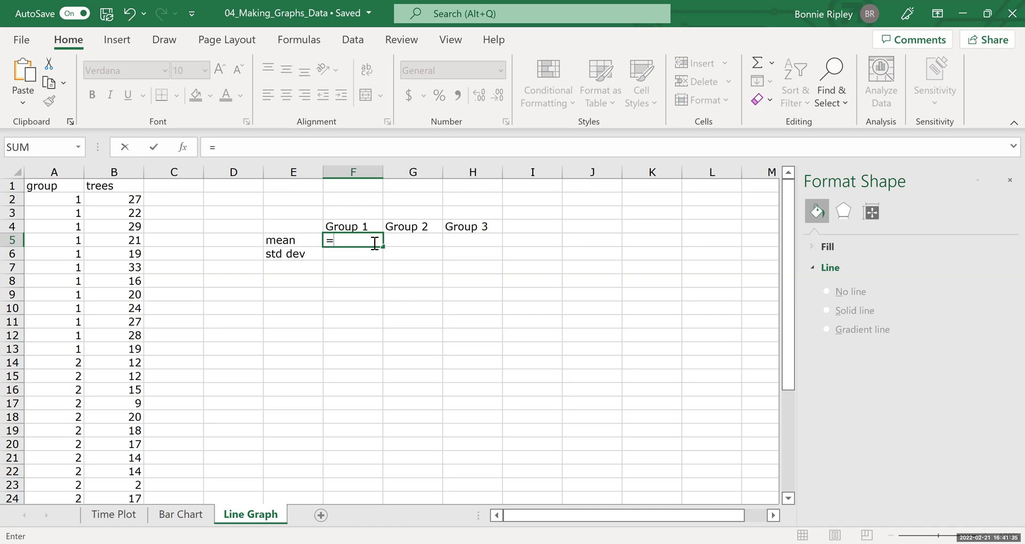
type("average(")
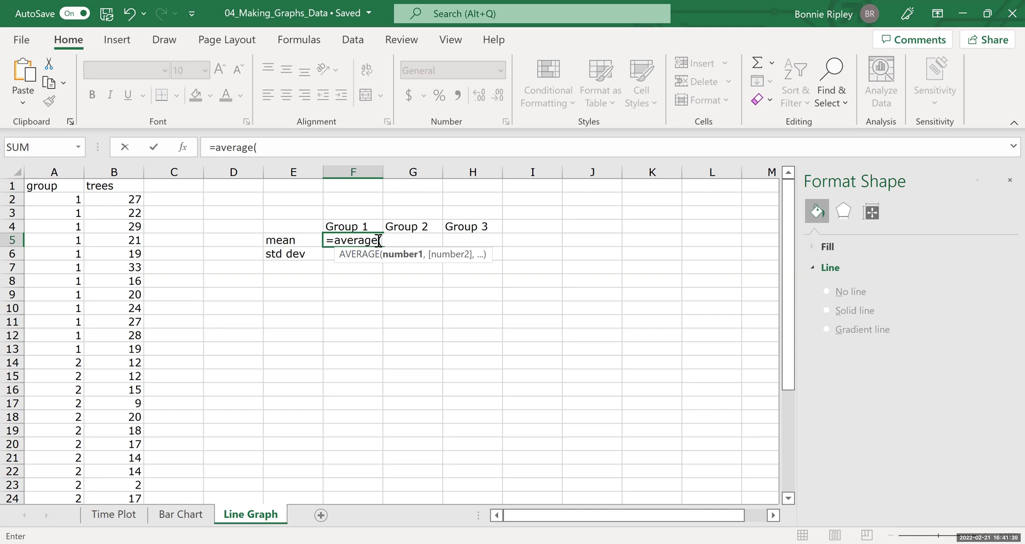
left_click(97, 201)
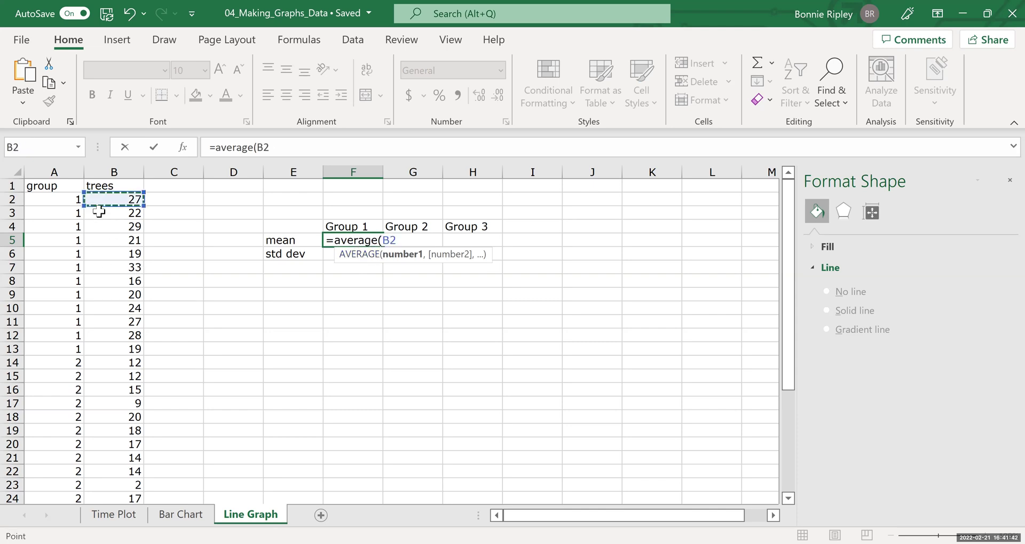
left_click(107, 350, "shift")
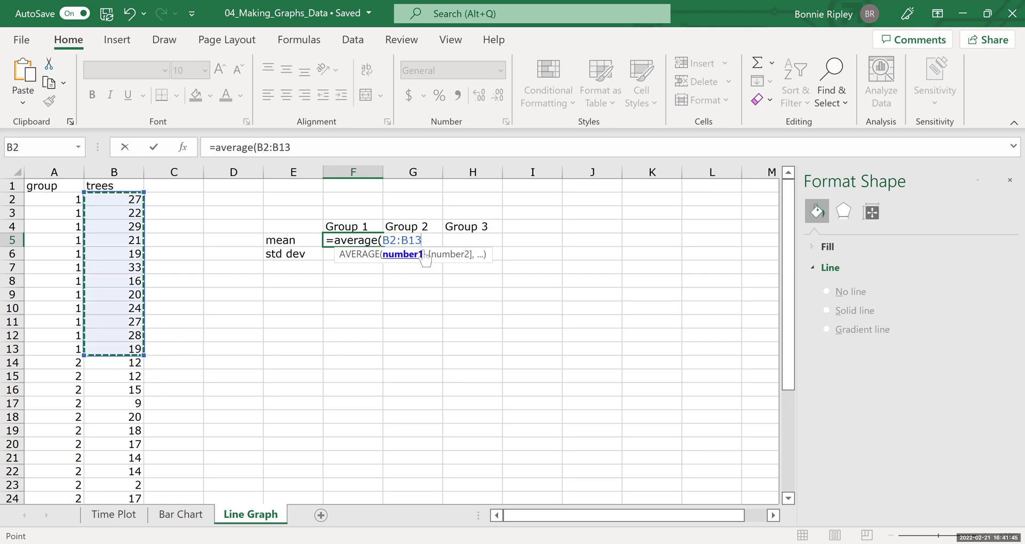
type(")")
key("Return")
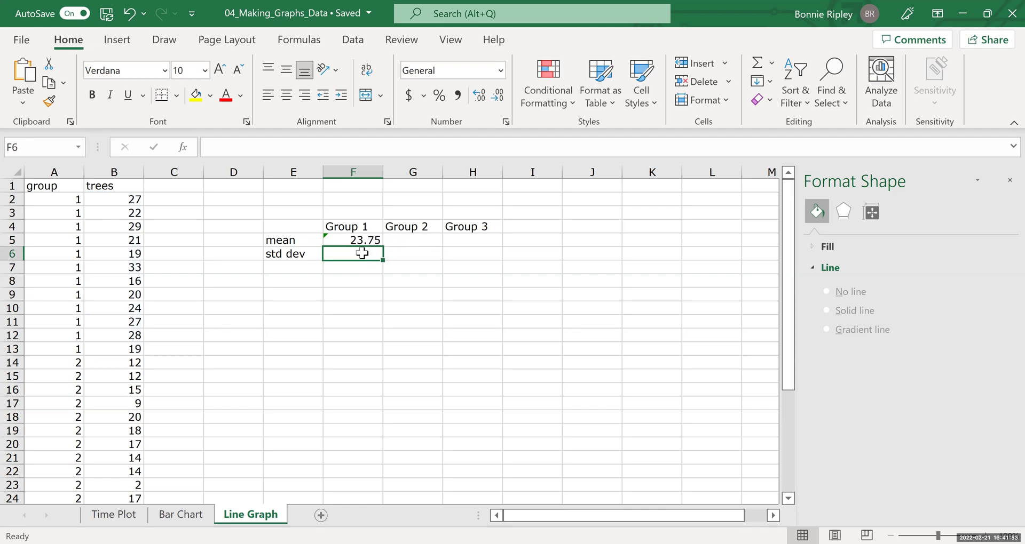
- Calculate the Group 1 sample standard deviation in F6 with STDEV.S over B2:B13
type("=")
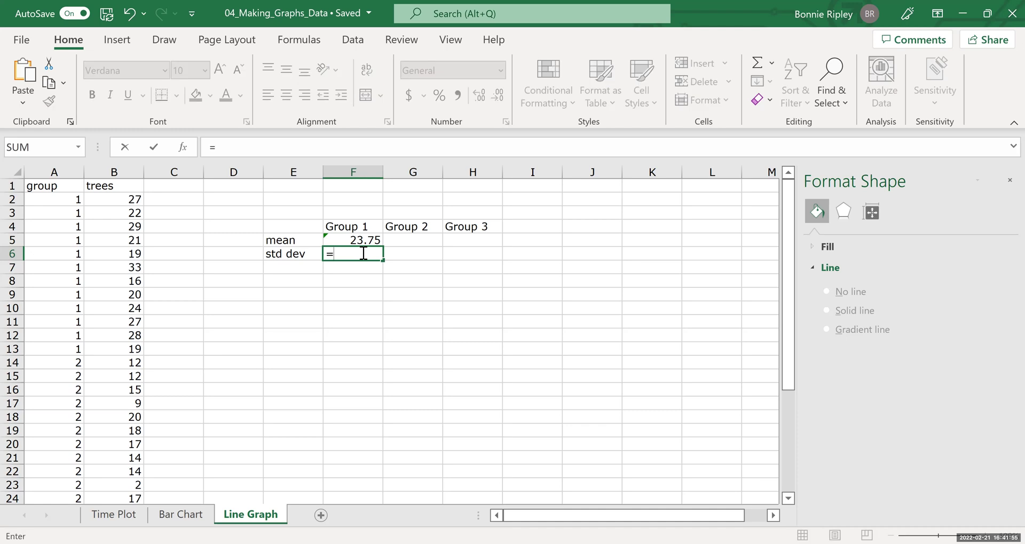
type("s")
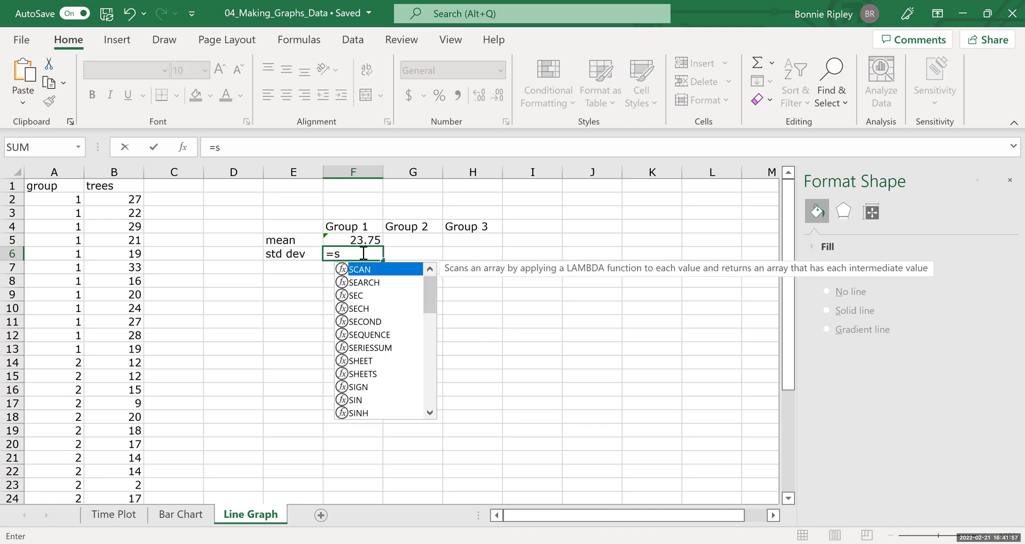
type("tdev")
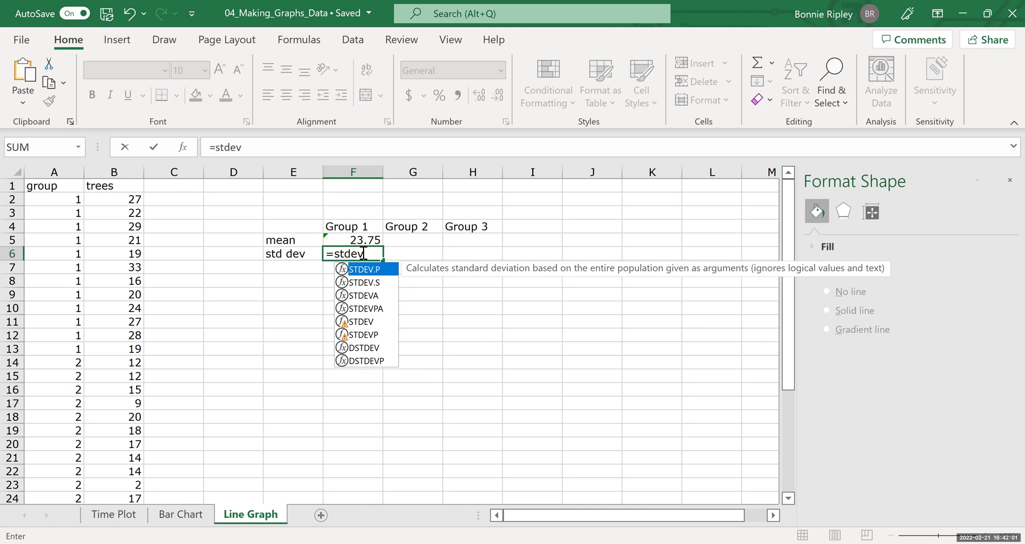
type(".s")
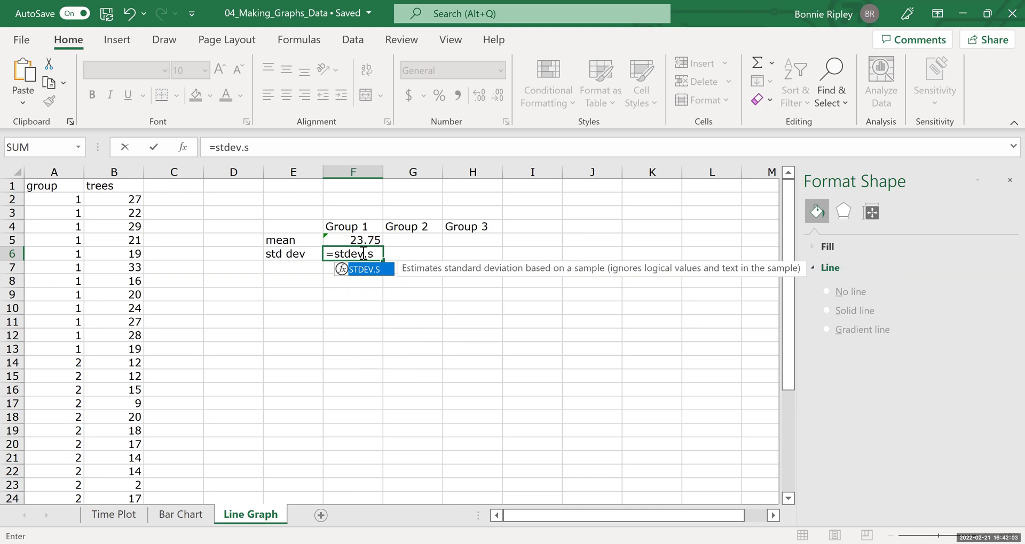
type("(")
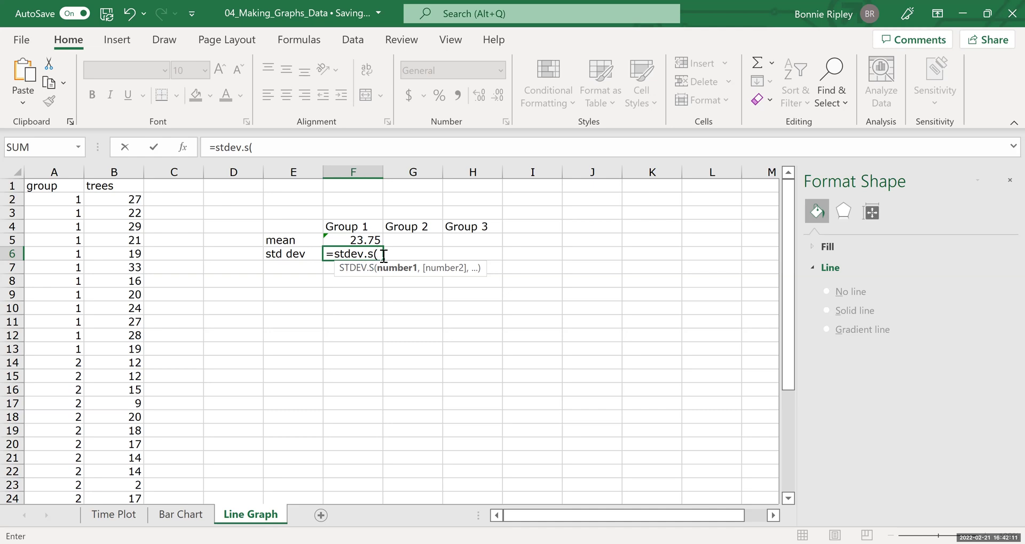
left_click(131, 199)
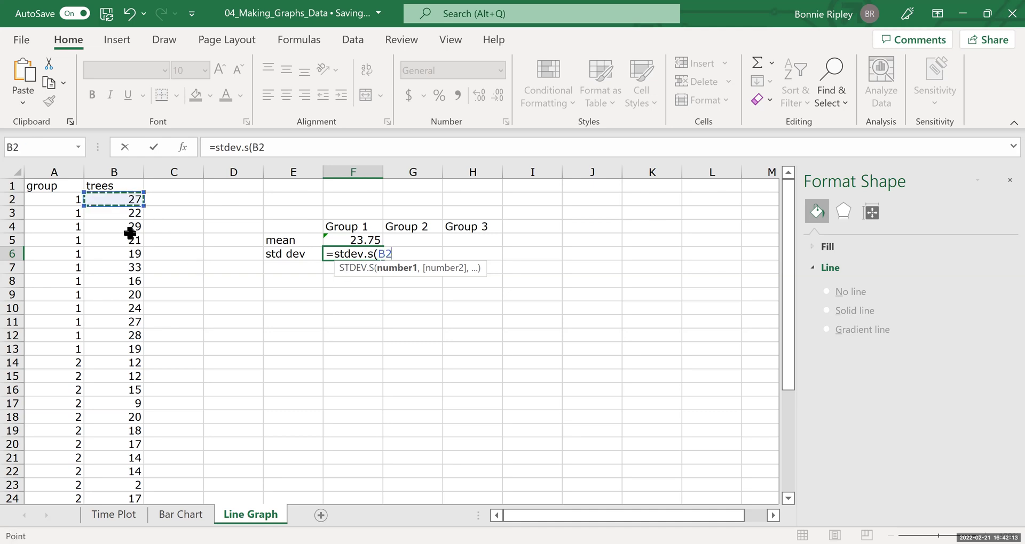
left_click_drag(130, 233, 123, 353)
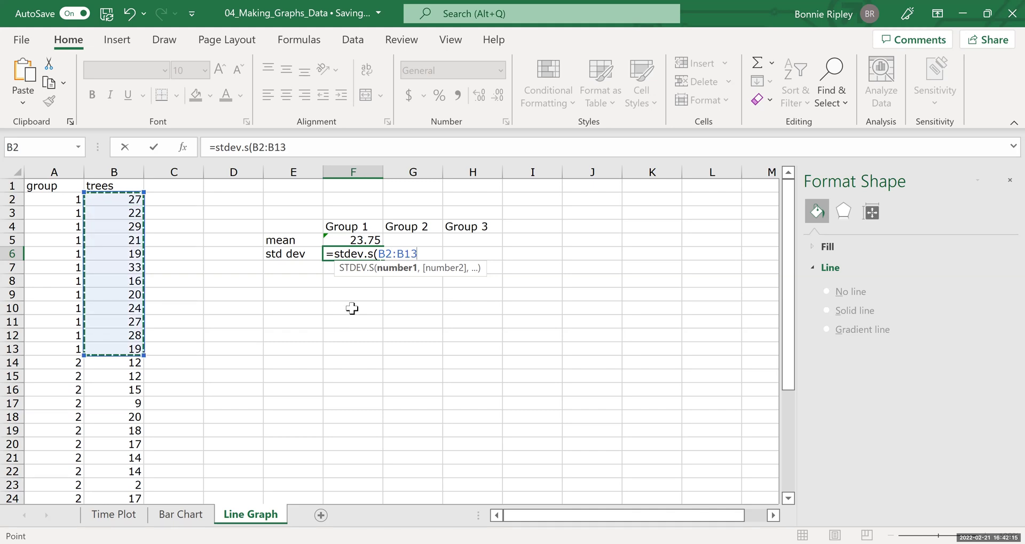
type(")")
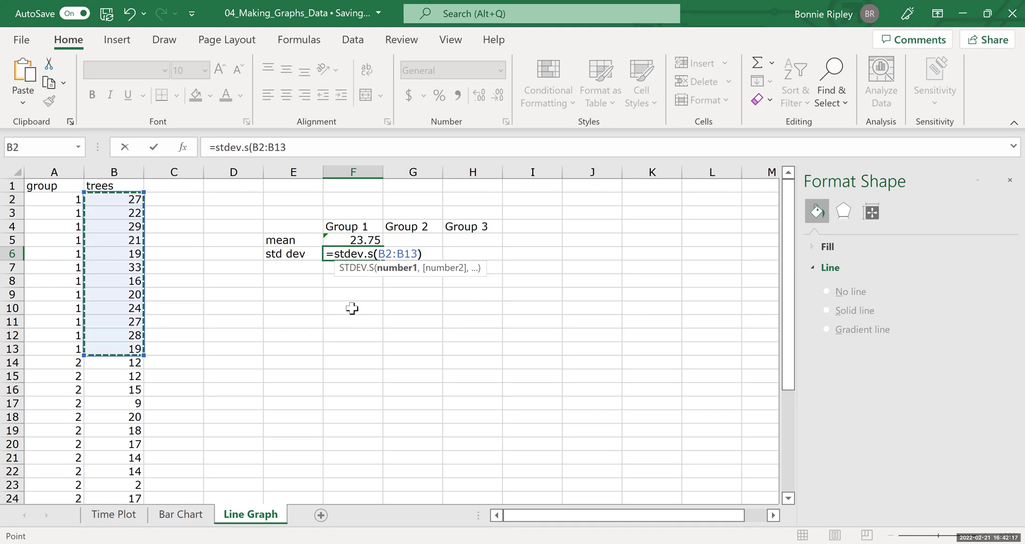
key("Return")
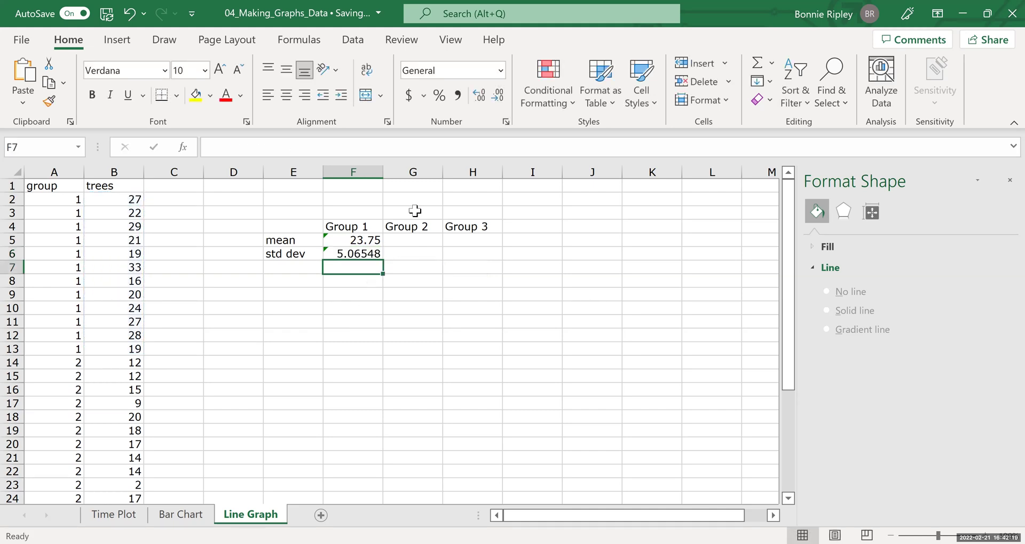
- Calculate the Group 2 mean in G5 with an AVERAGE formula over the tree counts in B14:B25
left_click(417, 242)
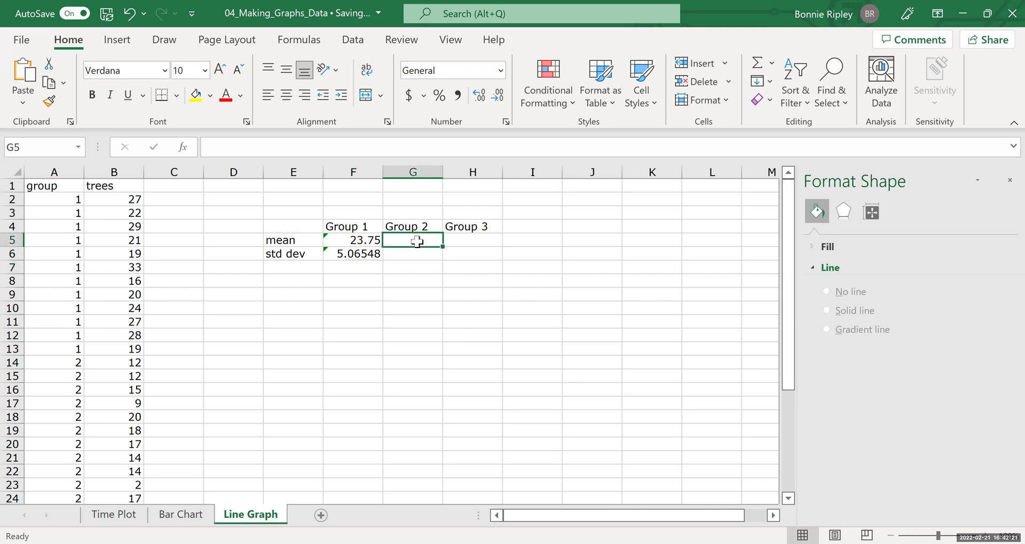
type("=")
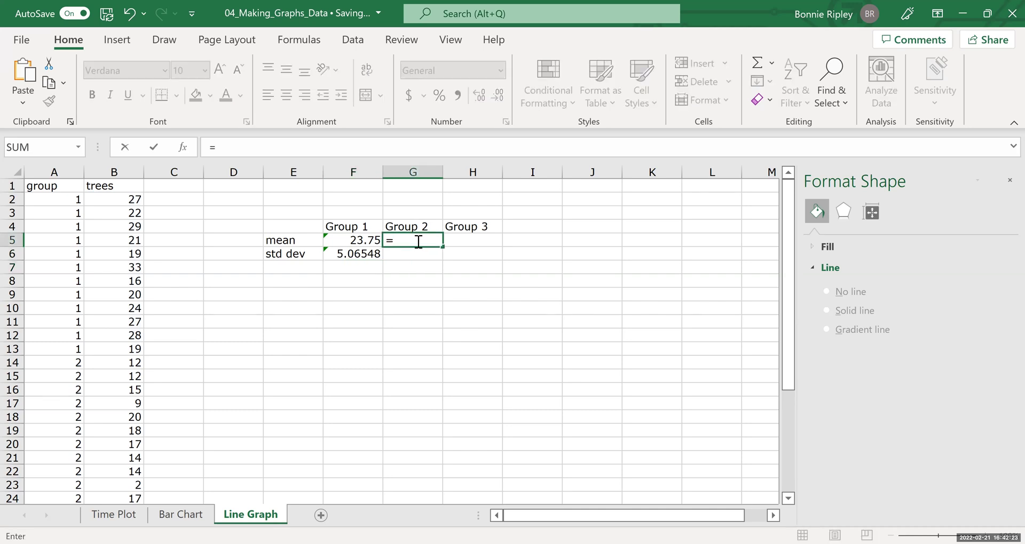
type("avera")
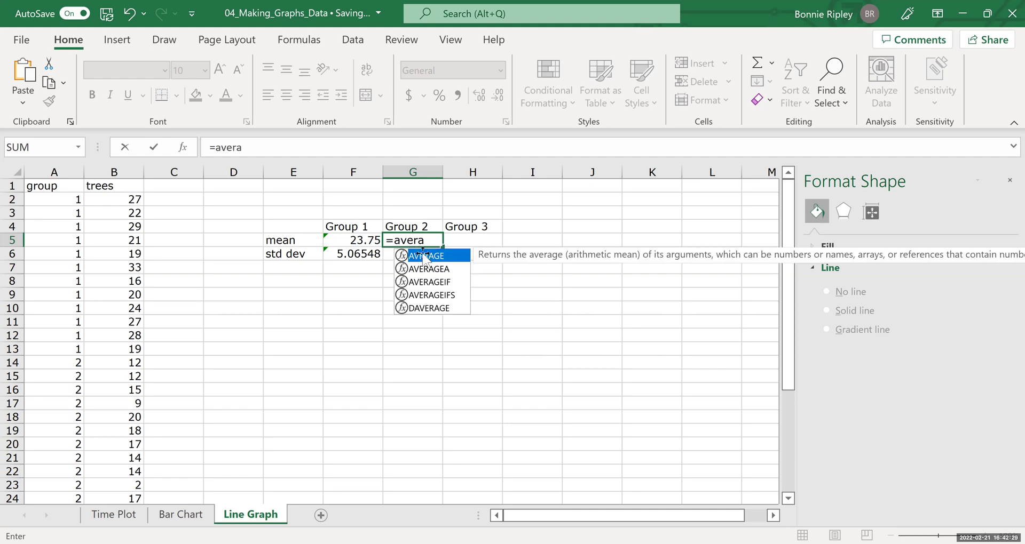
left_click(442, 240)
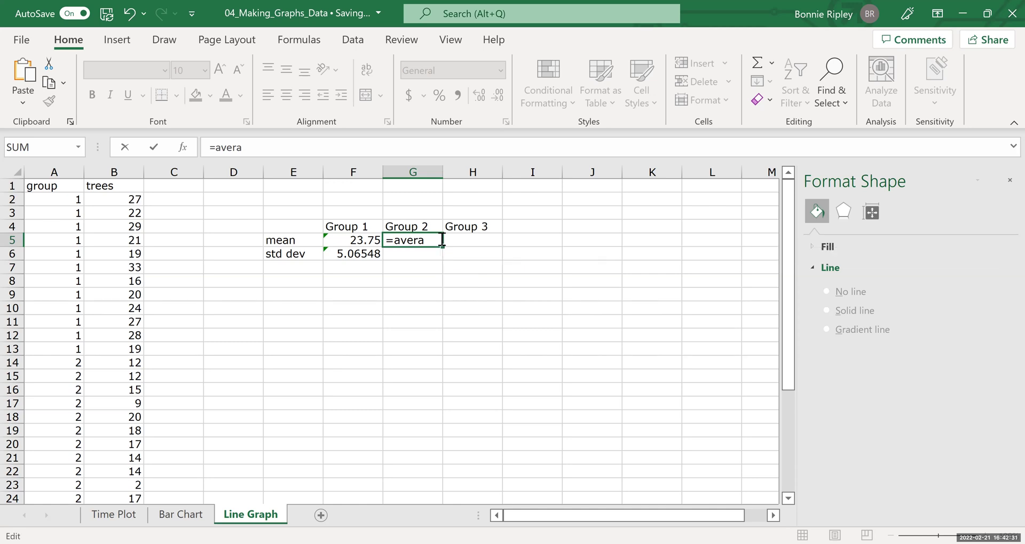
type("ge(")
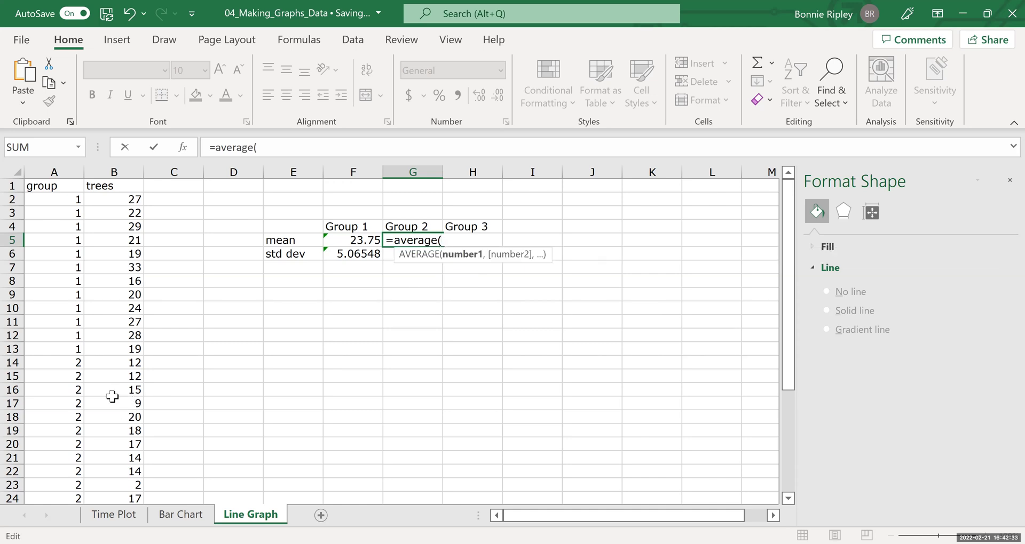
left_click(116, 364)
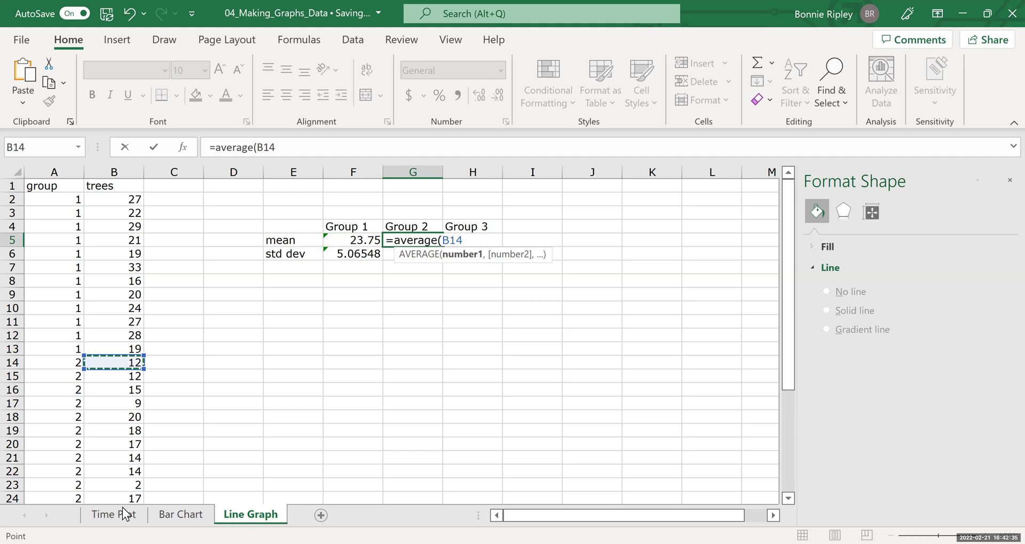
left_click_drag(122, 506, 125, 435)
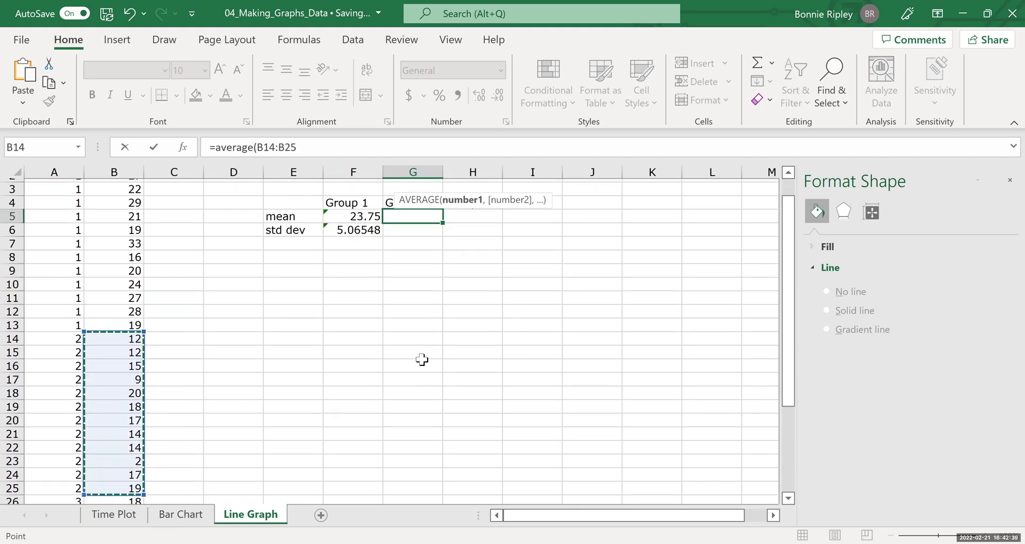
type(")")
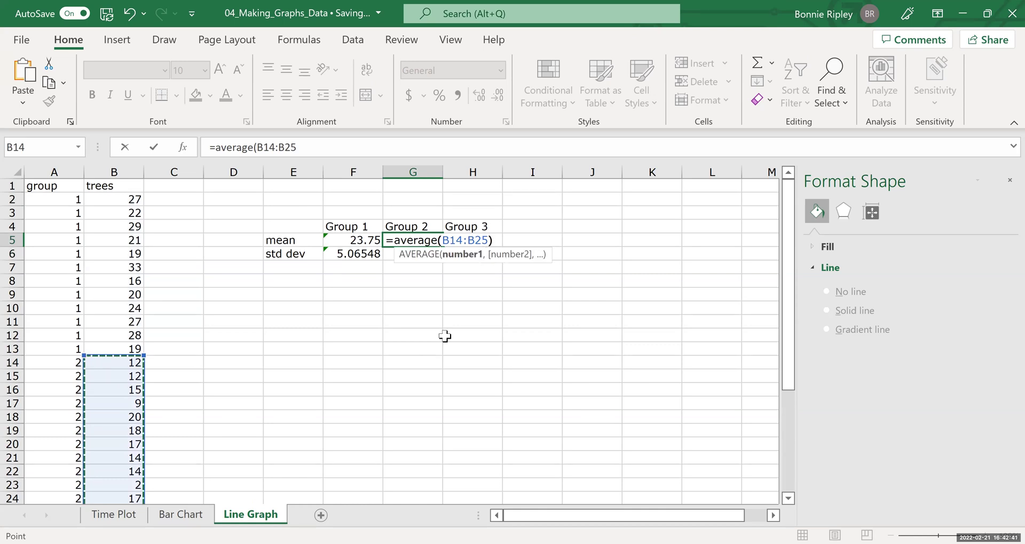
key("Return")
- Calculate the Group 2 sample standard deviation in G6 with STDEV.S over B14:B25
type("=st")
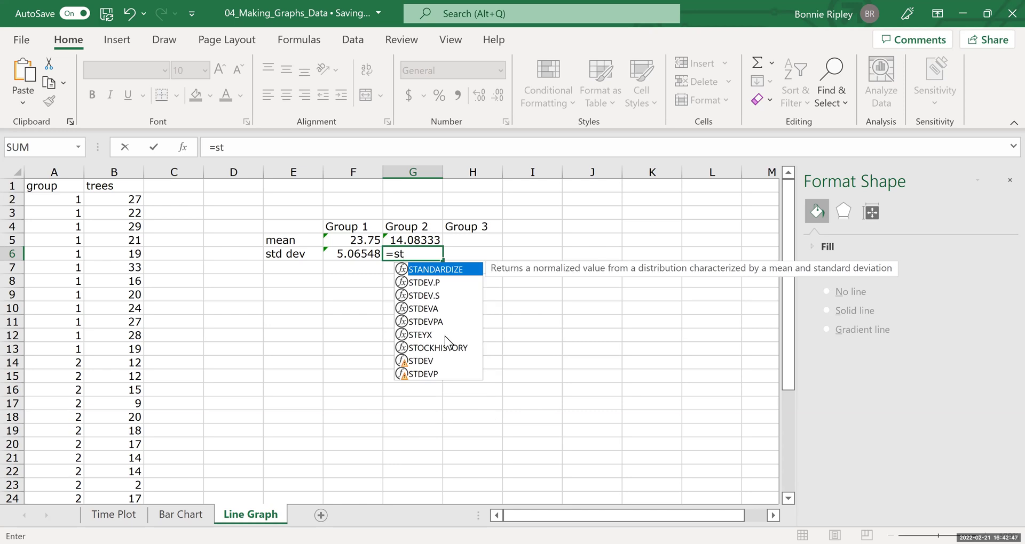
type("dev.s")
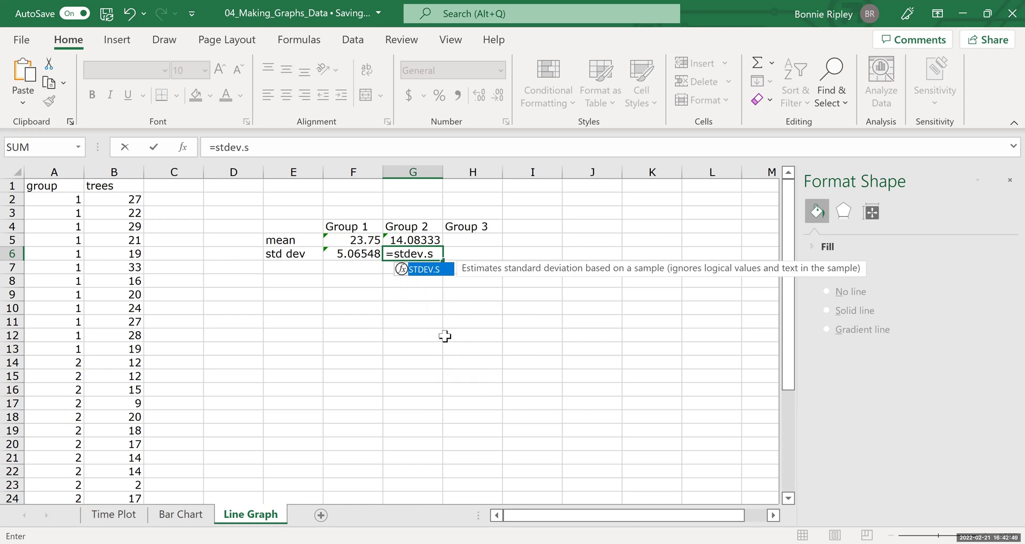
type("(")
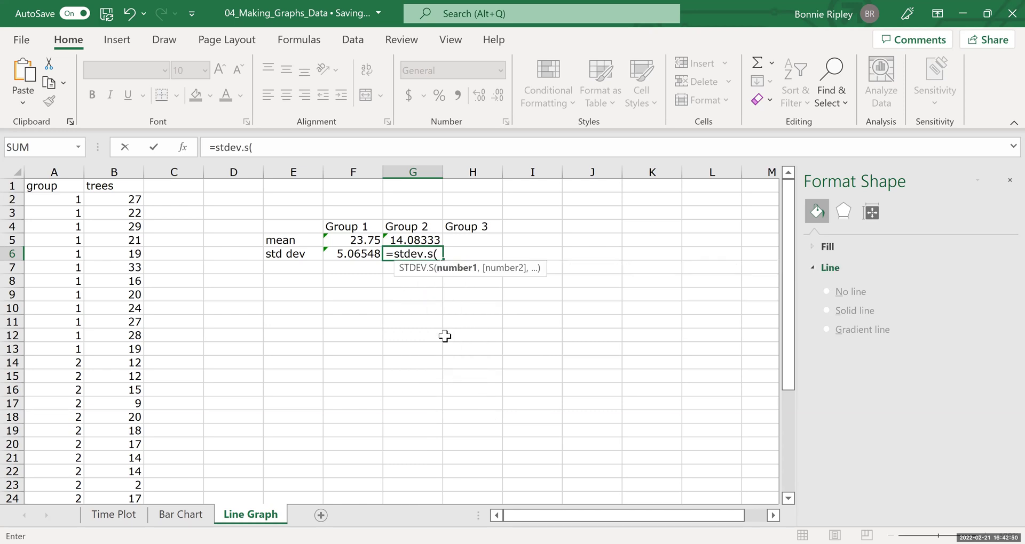
left_click(117, 365)
left_click_drag(117, 507, 114, 427)
type(")")
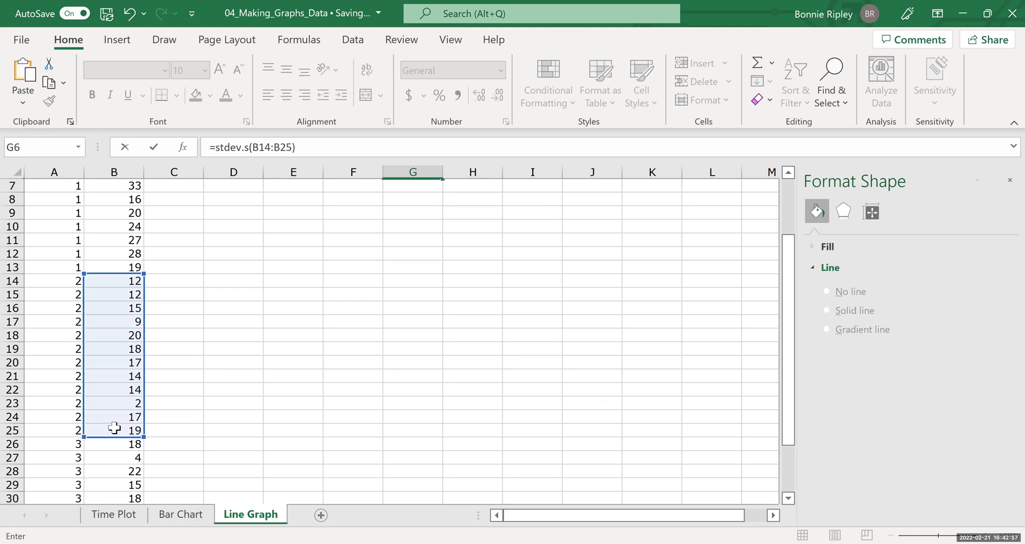
key("Return")
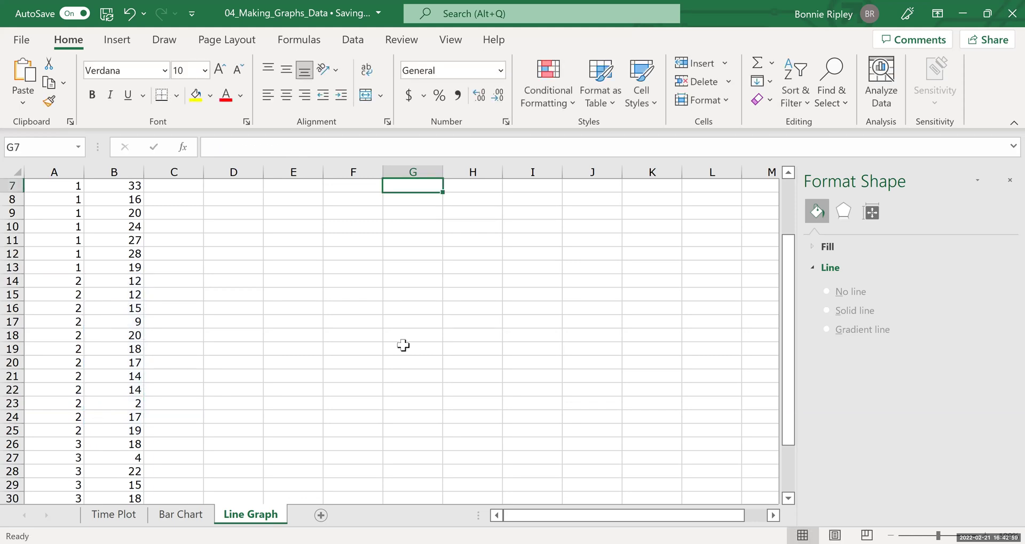
scroll(449, 331, "up", 2)
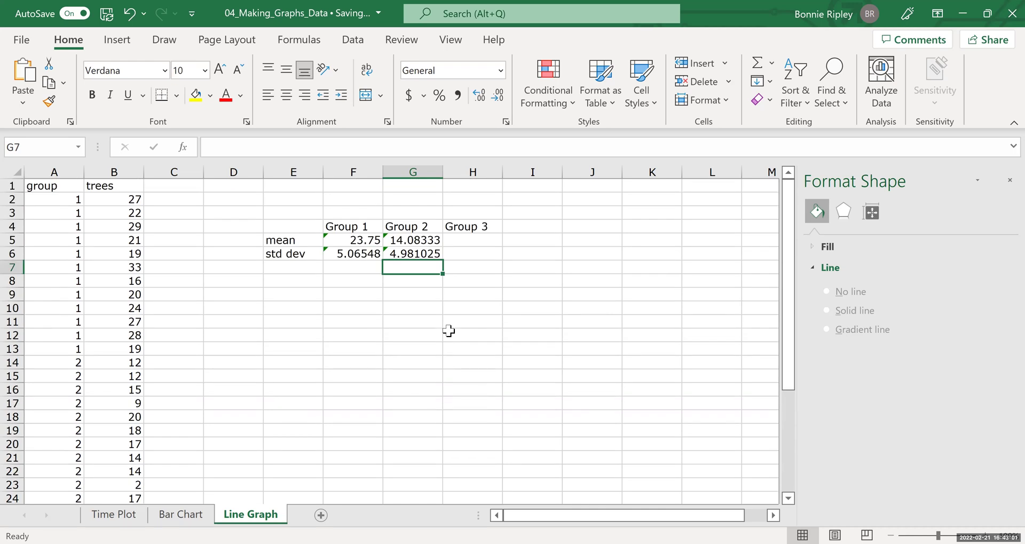
left_click(393, 253)
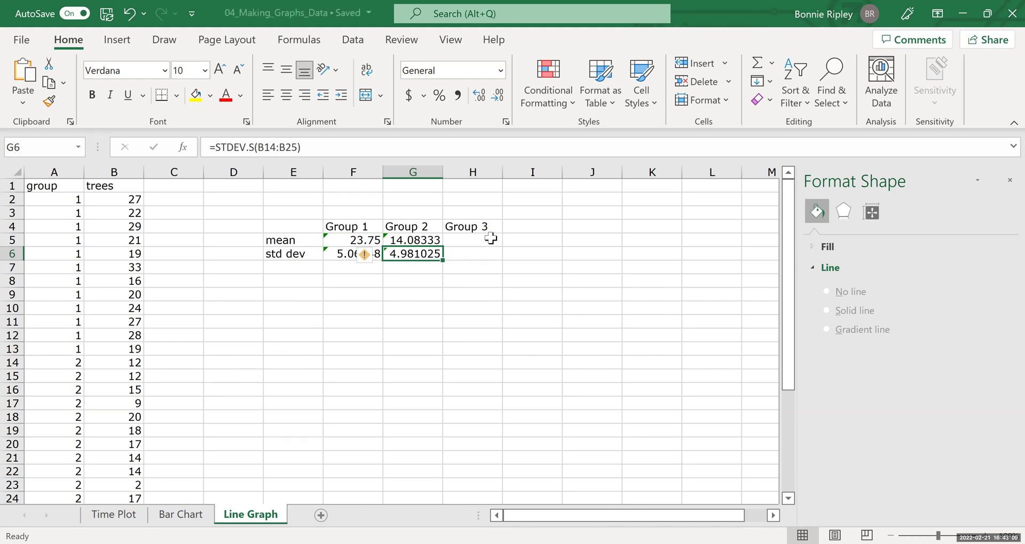
- Calculate the Group 3 mean in H5 with an AVERAGE formula over the tree counts in B26:B34
left_click(489, 239)
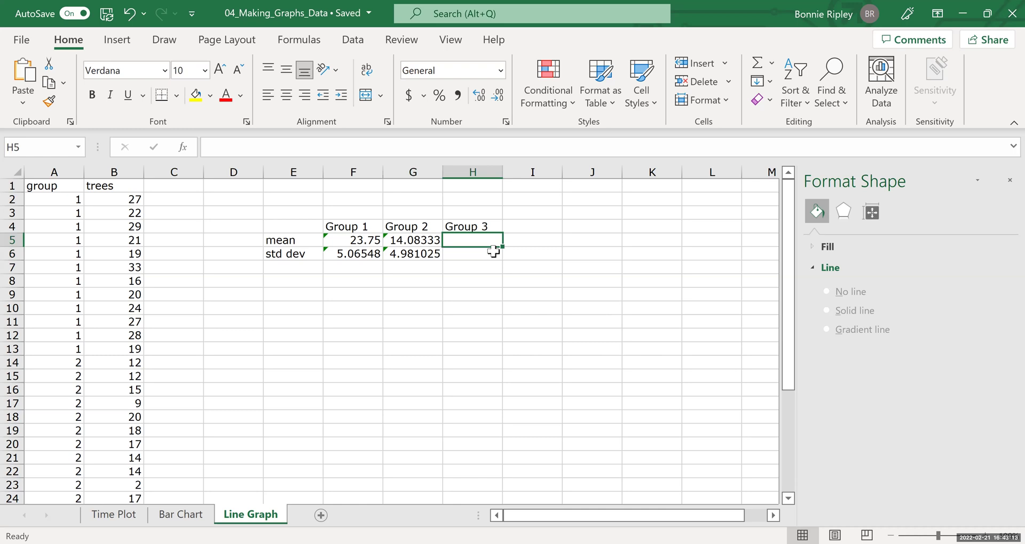
type("=a")
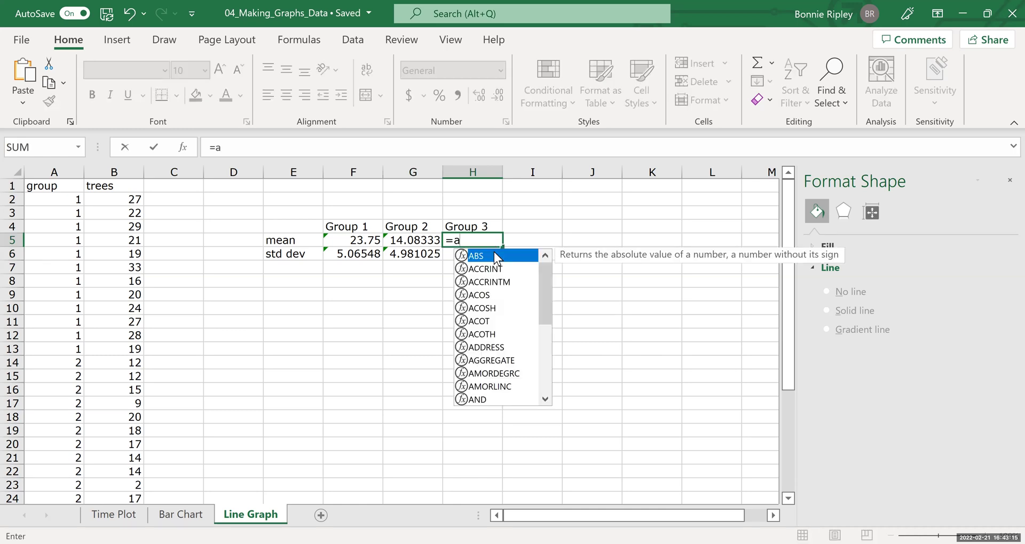
type("verage(")
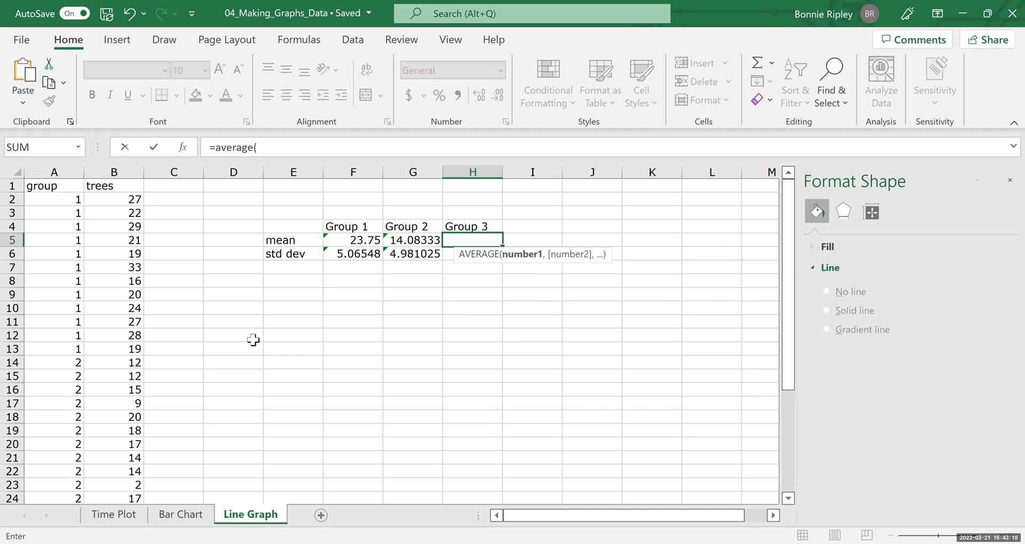
scroll(253, 340, "down", 1)
scroll(253, 340, "down", 6)
scroll(177, 256, "up", 1)
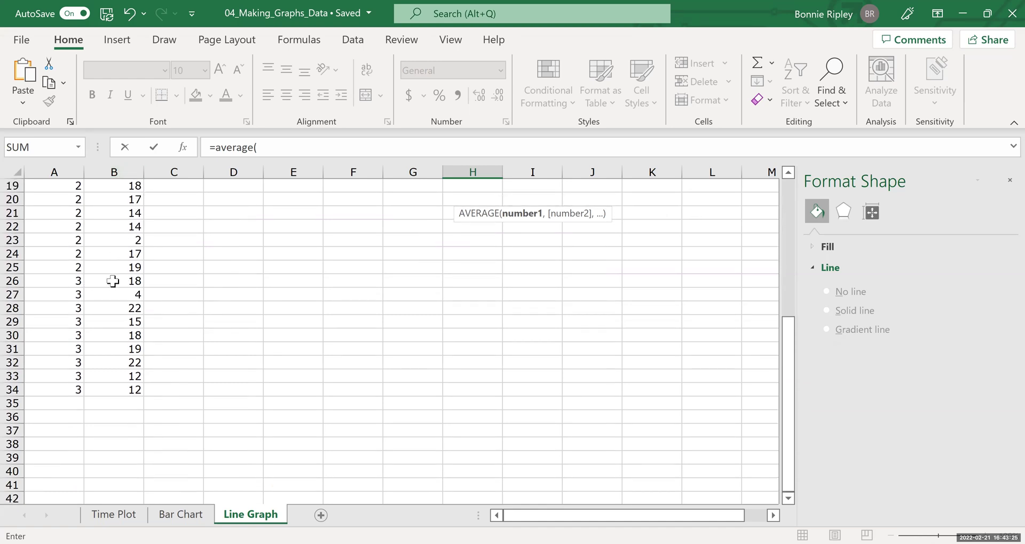
scroll(496, 368, "up", 6)
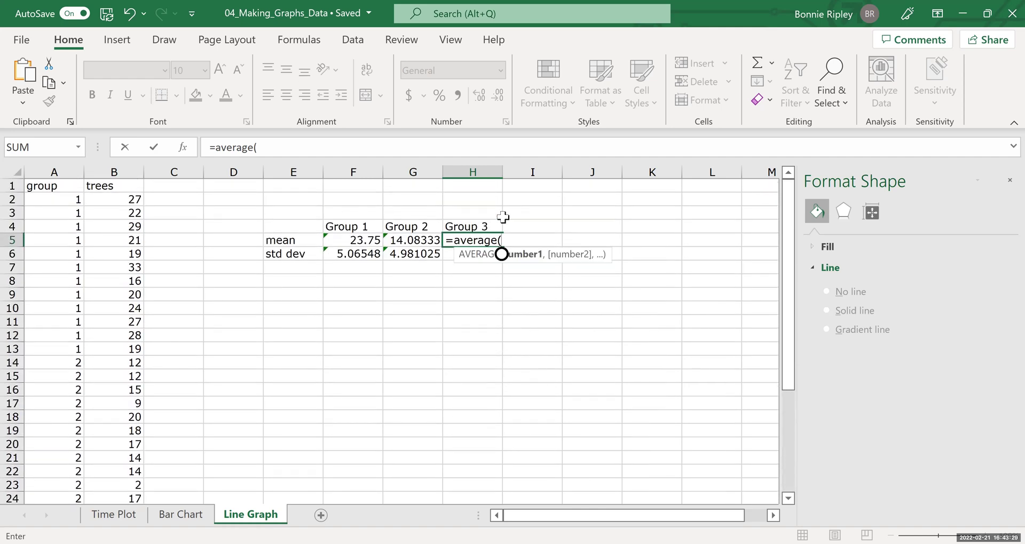
type("b")
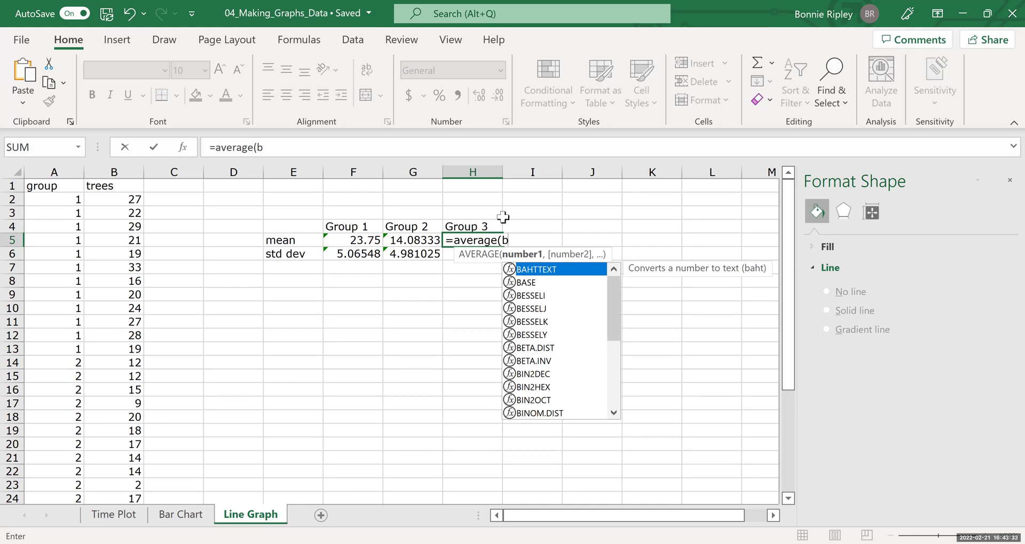
type("26")
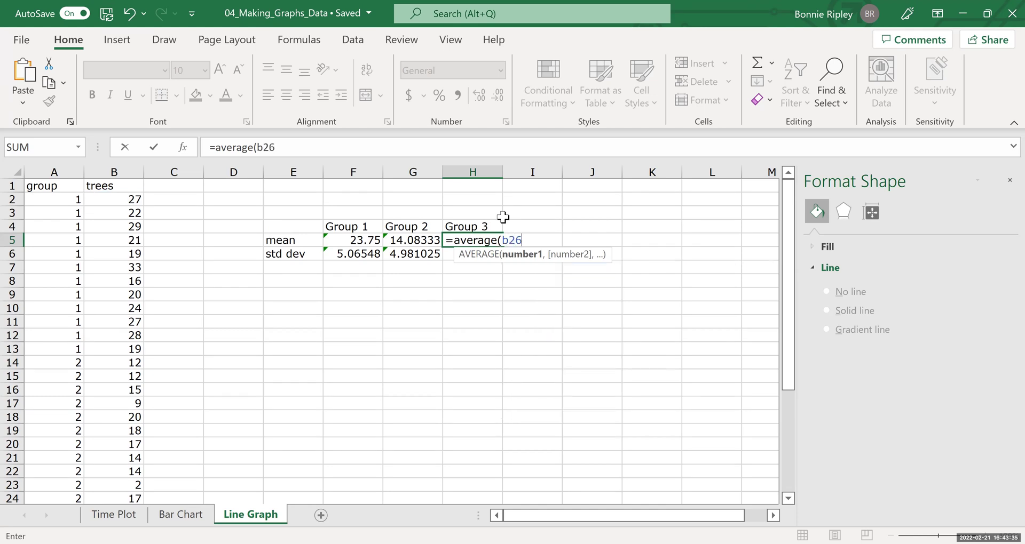
type(":b")
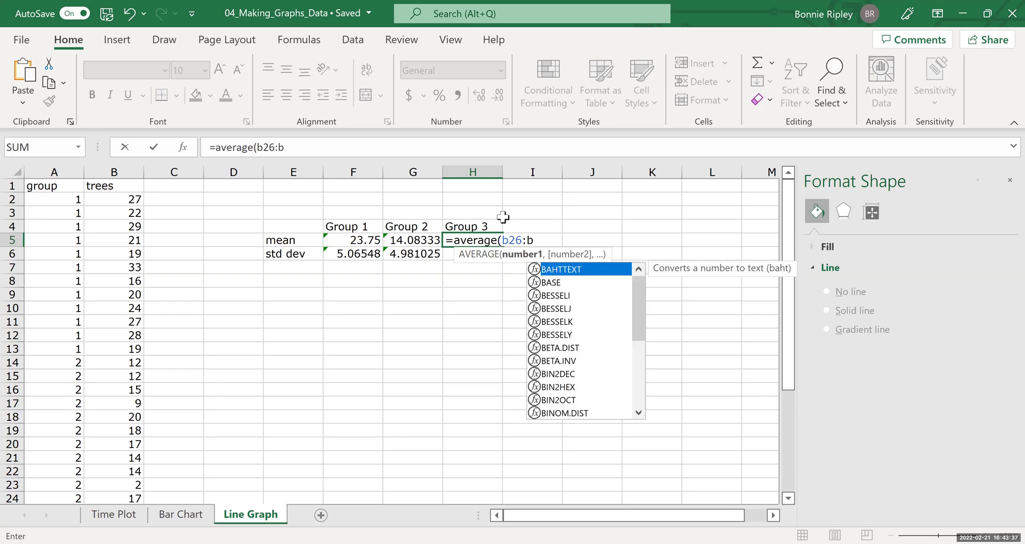
type("34)")
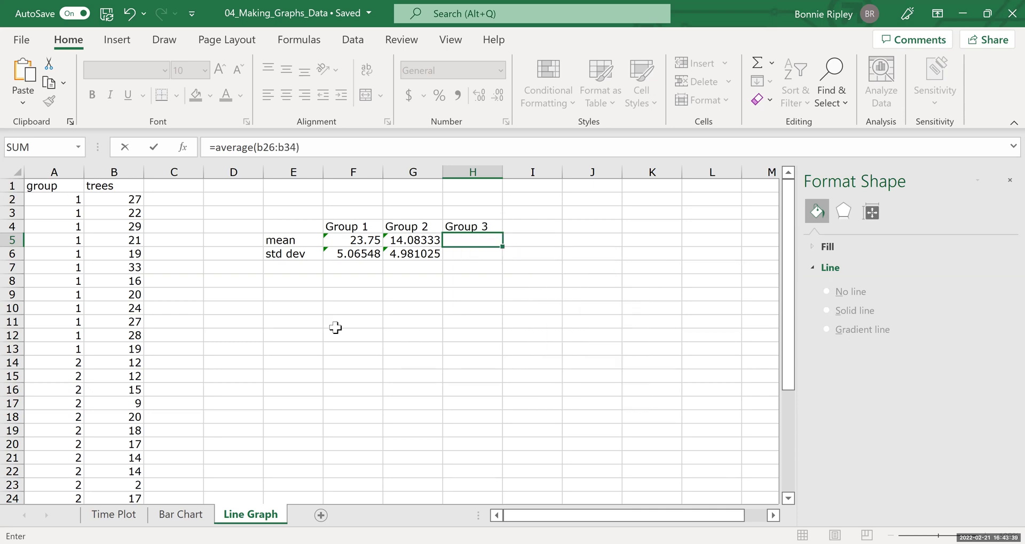
scroll(335, 324, "down", 5)
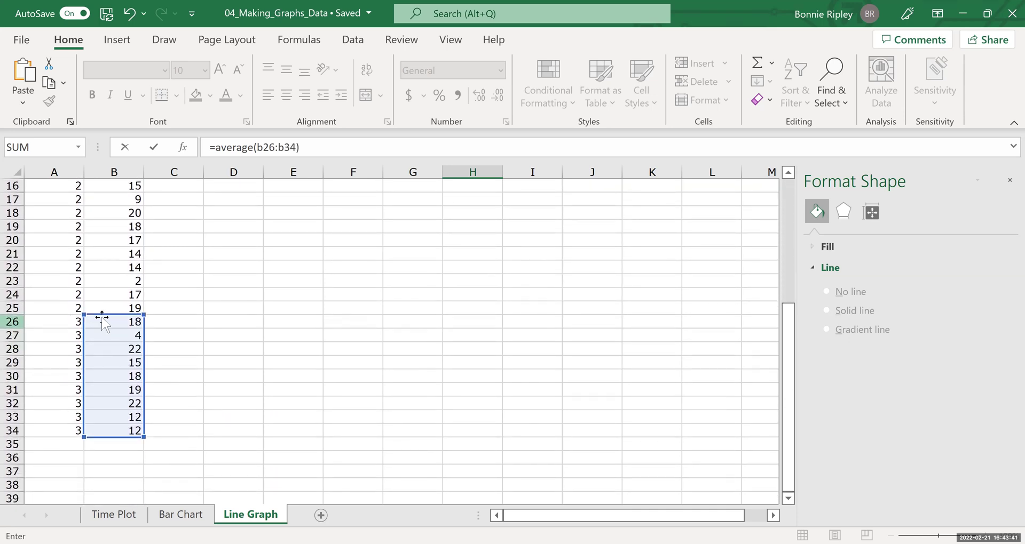
scroll(506, 354, "up", 5)
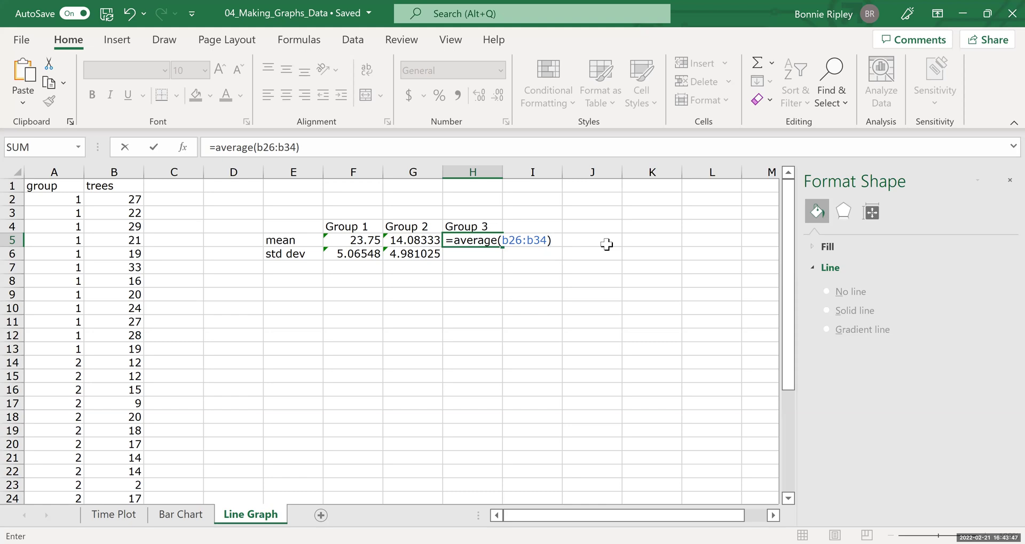
key("Return")
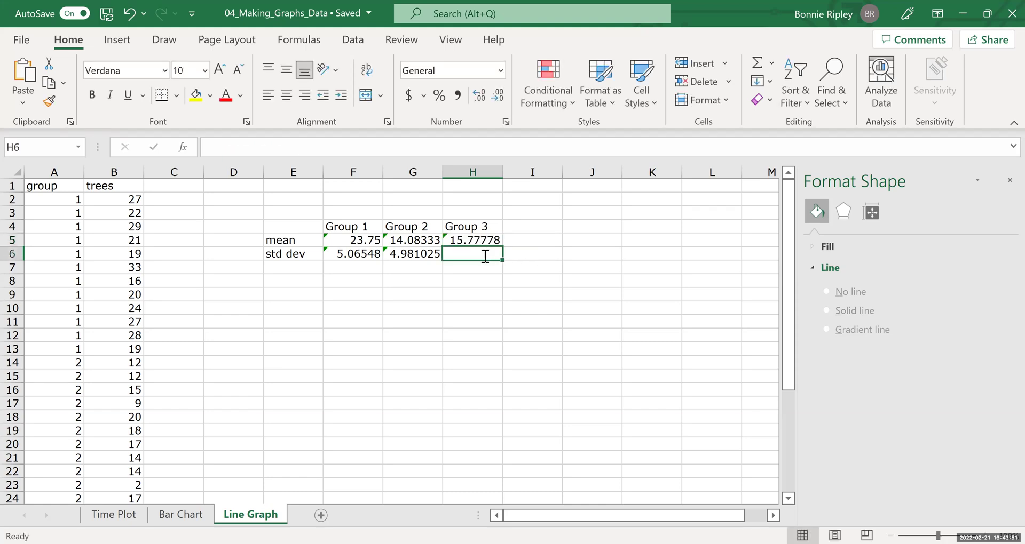
- Calculate the Group 3 sample standard deviation in H6 with STDEV.S over B26:B34
type("=")
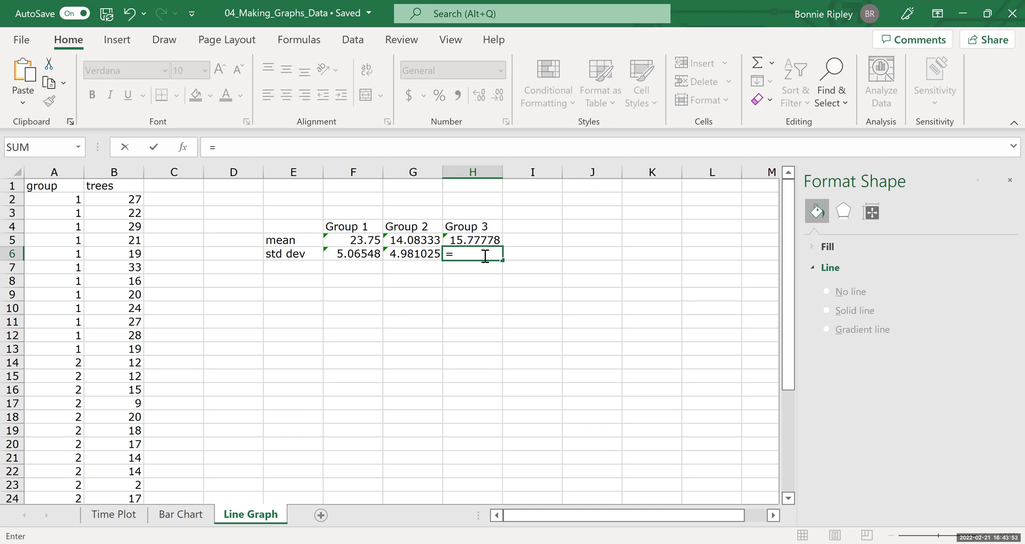
type("stdev")
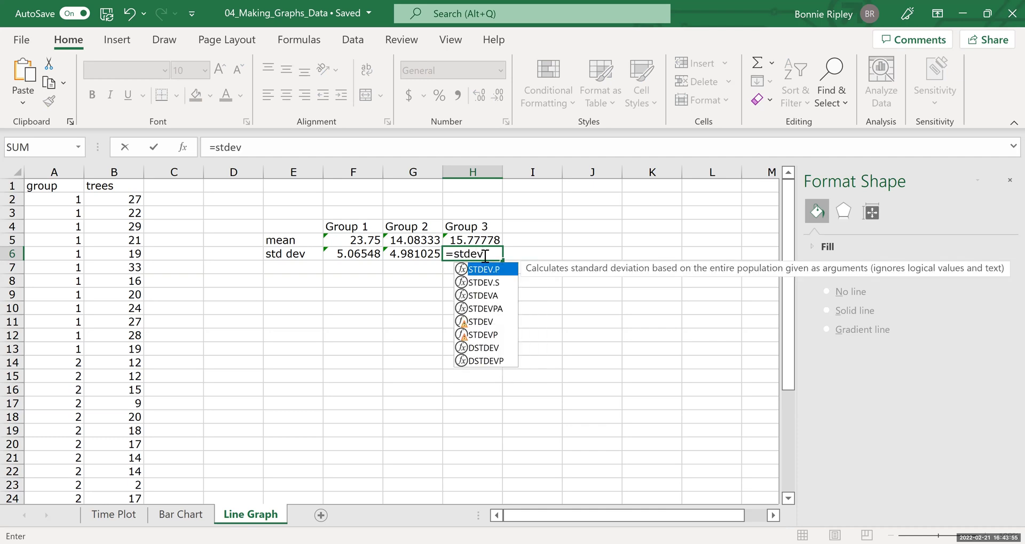
type(".s(")
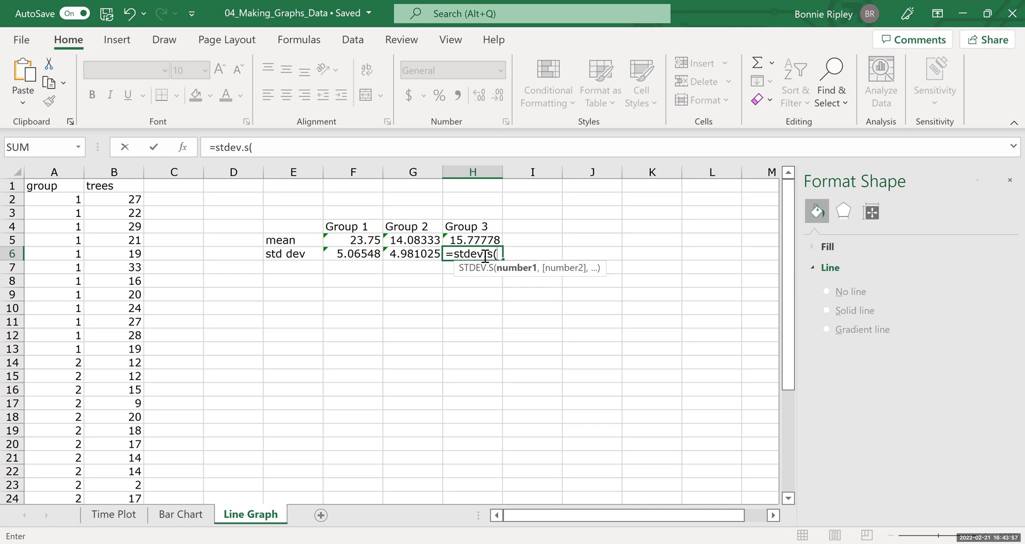
type("b26:b3")
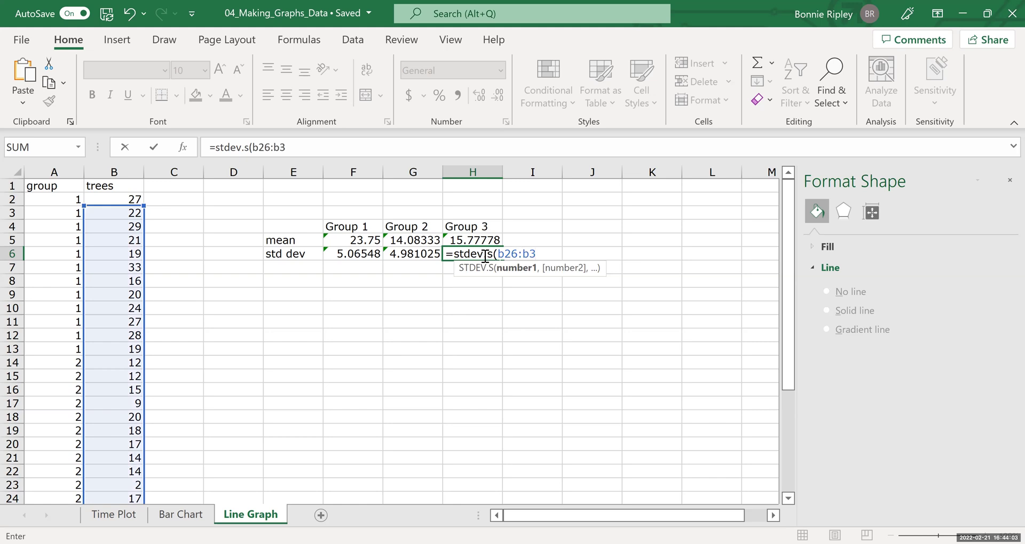
type("4)")
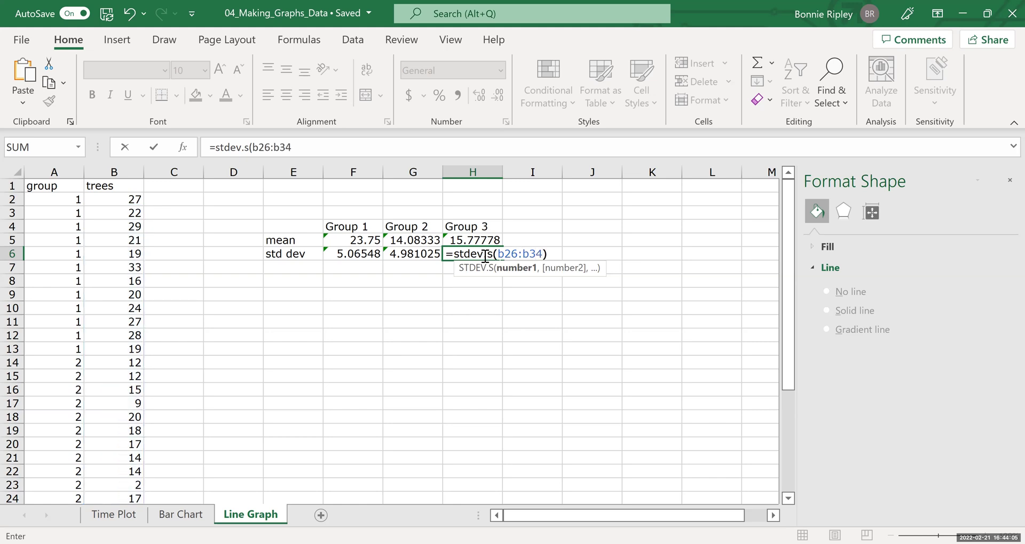
key("Return")
left_click(485, 255)
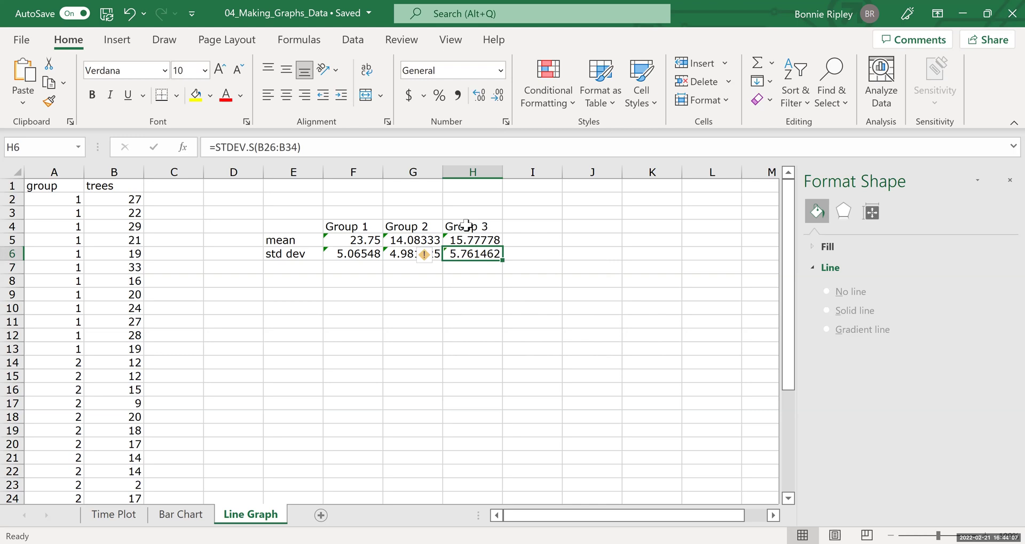
- Ignore the formula error flags on the means and standard deviations in F5:H6
left_click_drag(782, 222, 785, 299)
scroll(535, 352, "up", 4)
left_click(494, 239)
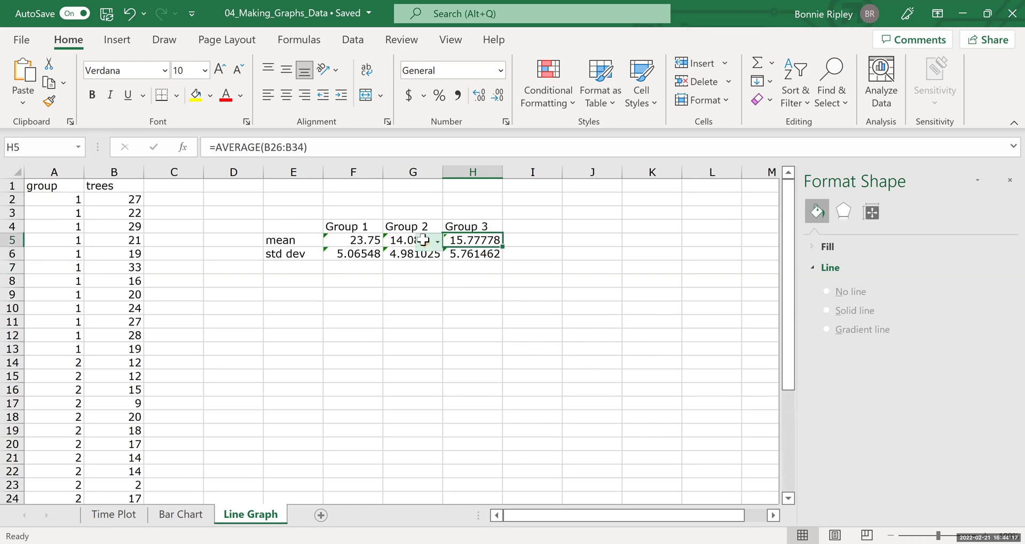
left_click_drag(355, 240, 464, 249)
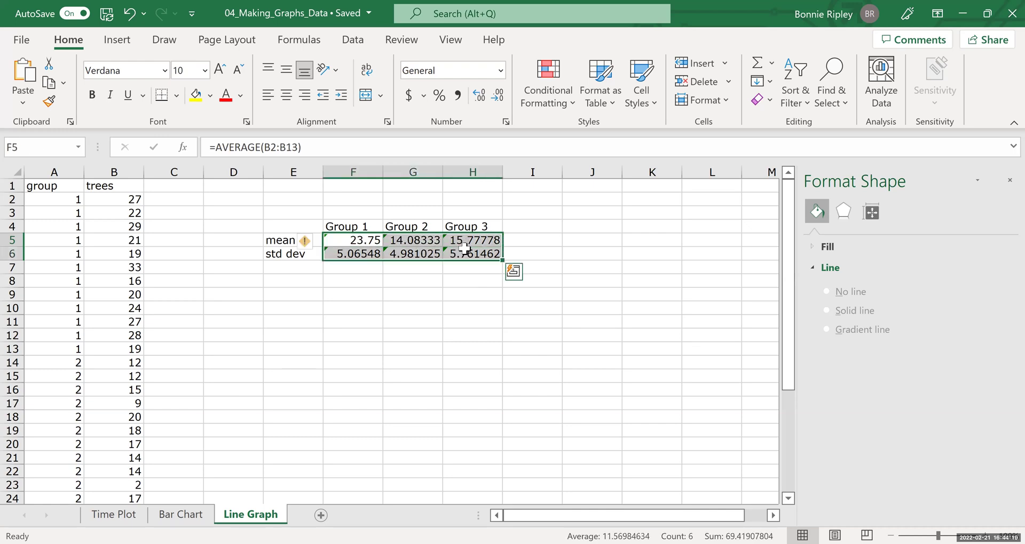
left_click(303, 242)
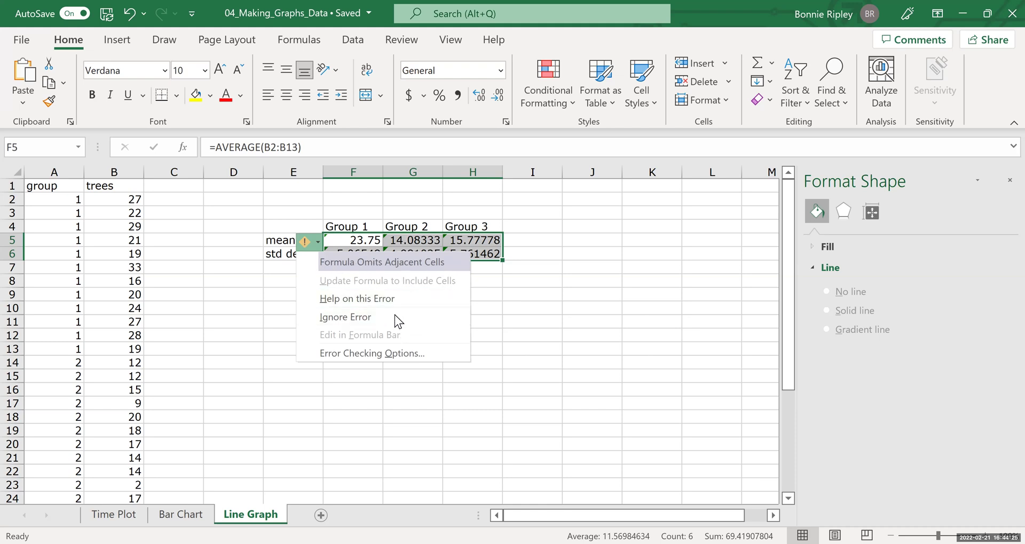
left_click(353, 317)
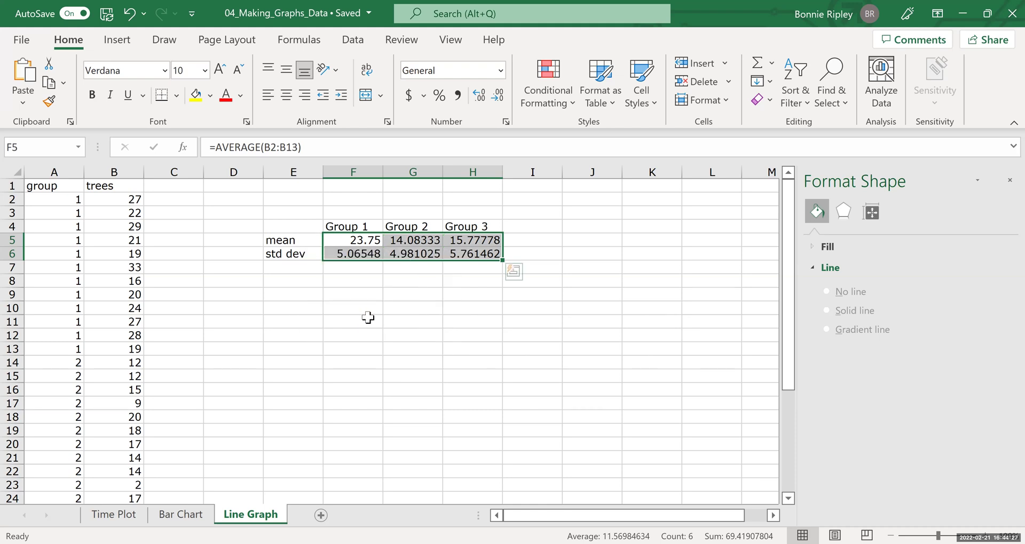
left_click(385, 319)
- Inspect which tree values the Group 3 standard deviation formula in H6 refers to
left_click(487, 253)
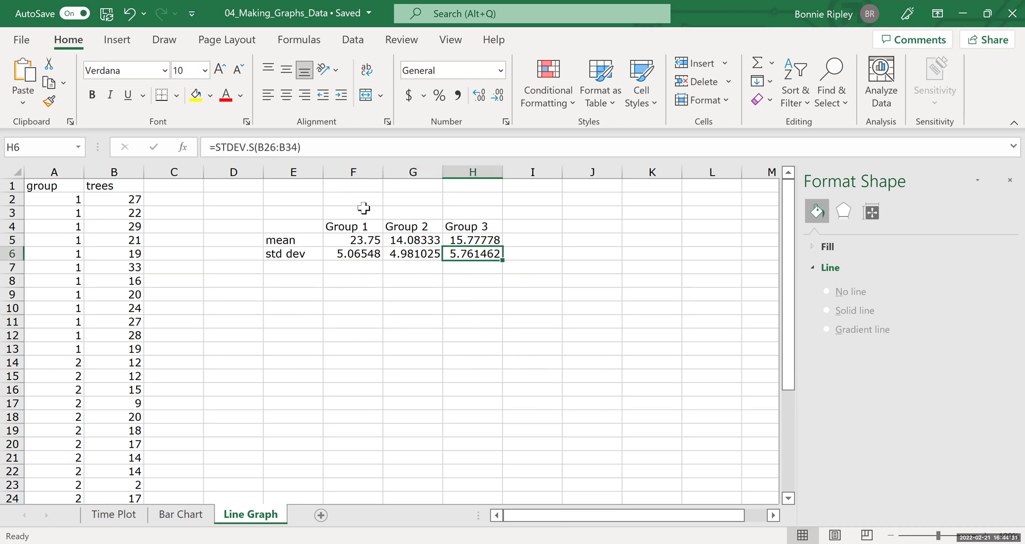
key("F2")
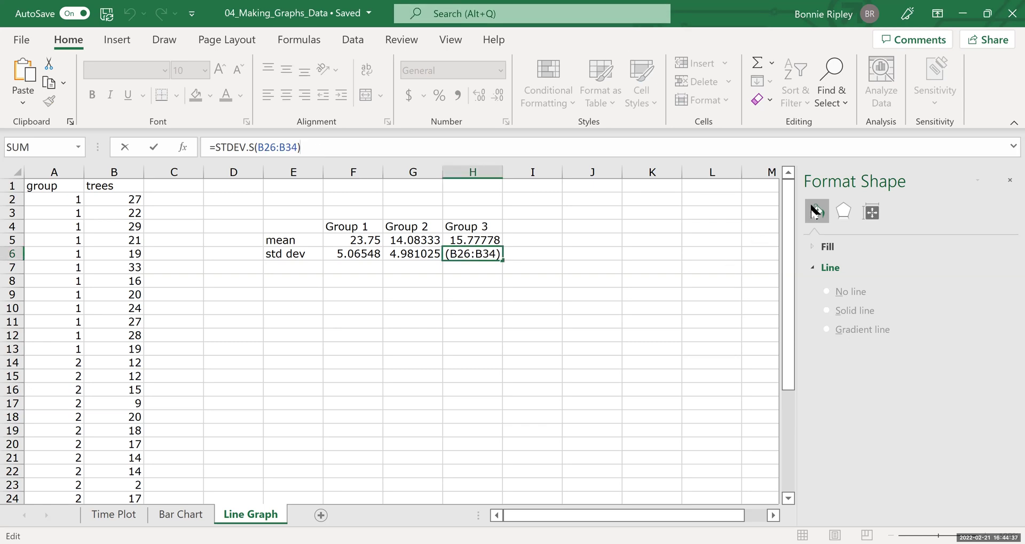
left_click_drag(783, 193, 784, 333)
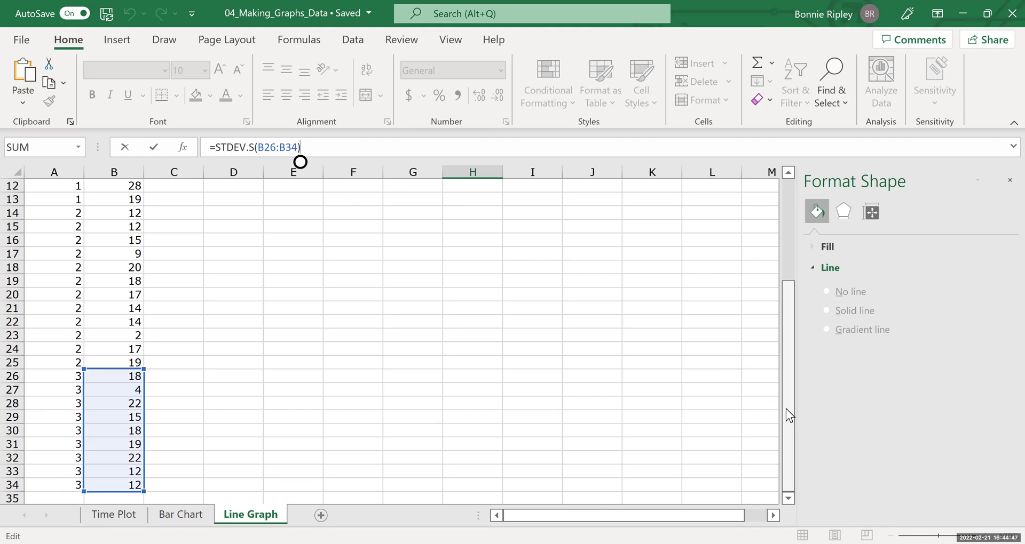
left_click_drag(789, 415, 785, 236)
left_click(470, 310)
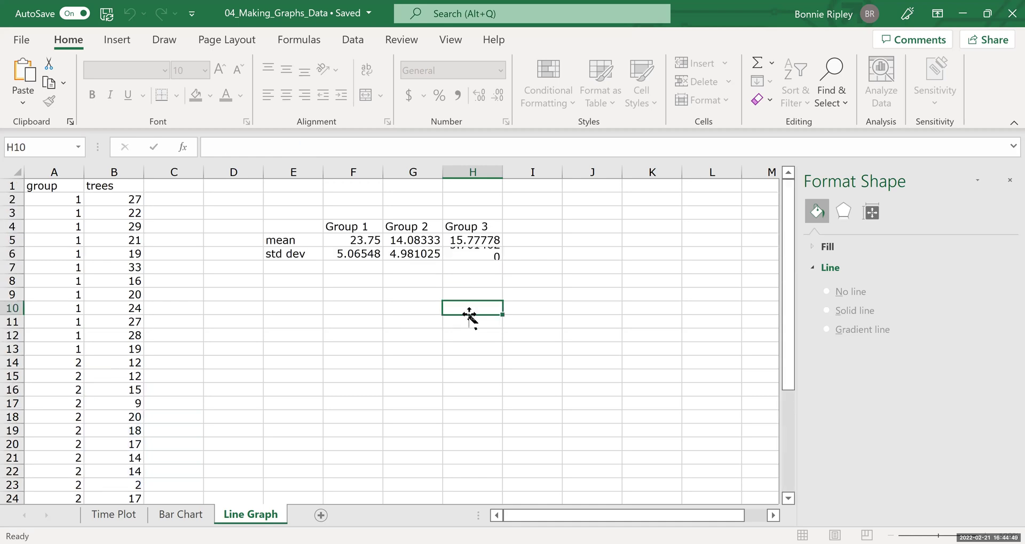
- Ignore the formula error flag on the Group 3 standard deviation in H6
left_click(462, 256)
left_click(425, 255)
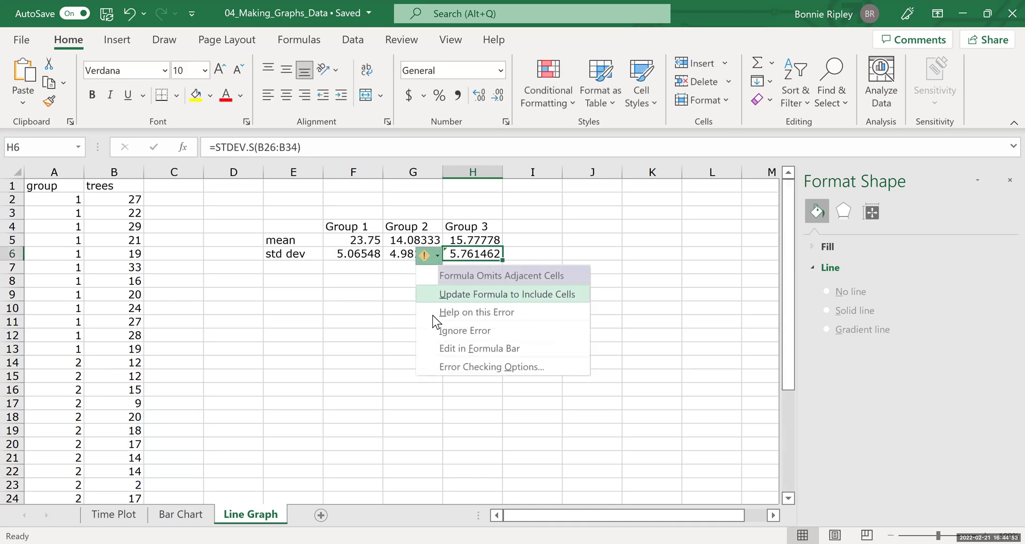
left_click(434, 331)
left_click(435, 347)
left_click(483, 343)
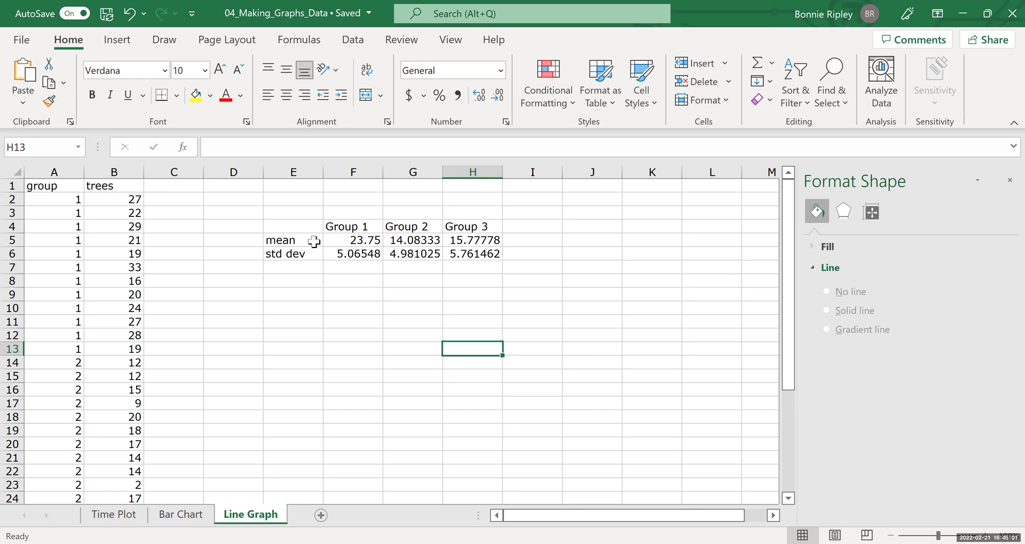
- Insert a 2-D line chart with markers from the group labels and means in E4:H5
left_click_drag(304, 226, 471, 242)
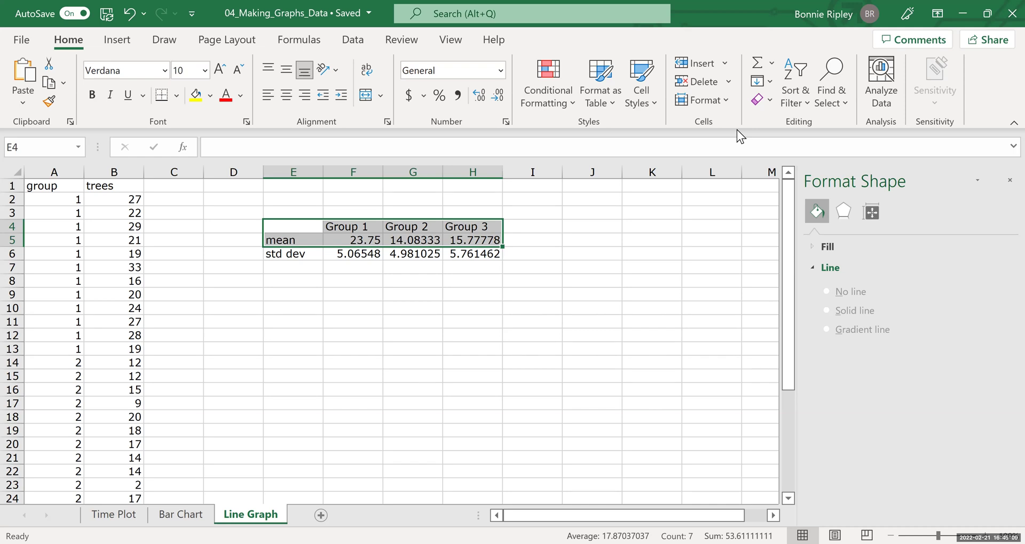
left_click(288, 214)
left_click(127, 38)
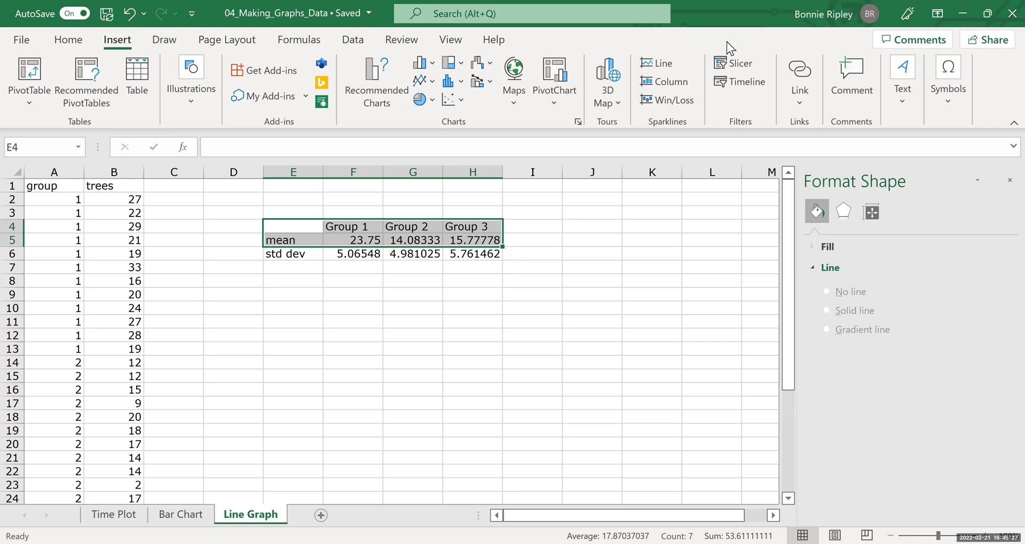
left_click(432, 83)
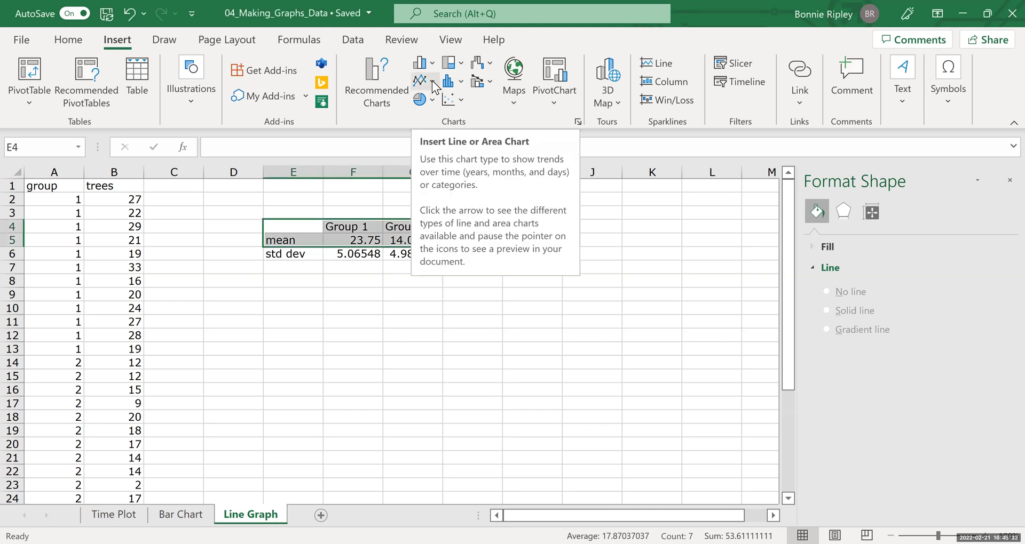
left_click(434, 83)
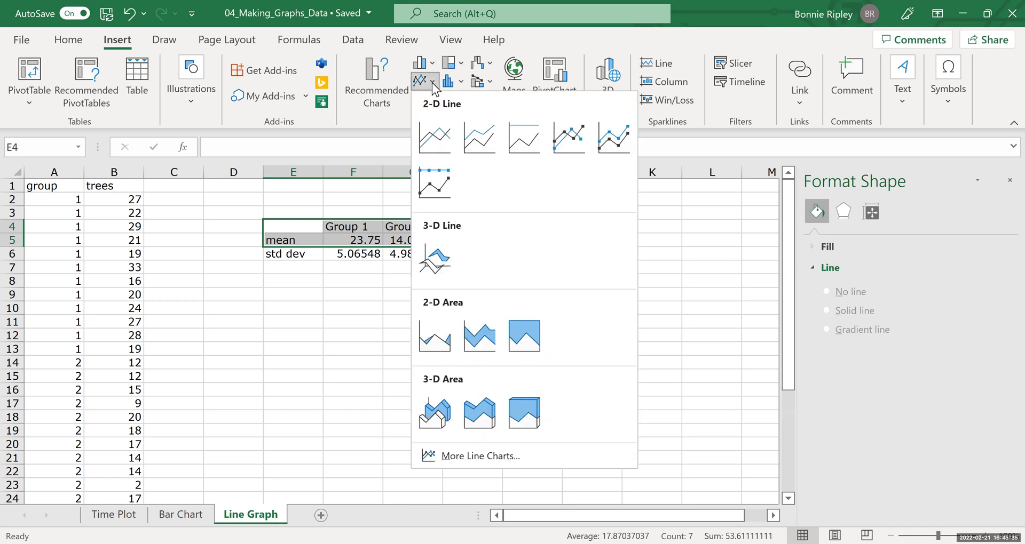
left_click(566, 145)
mouse_move(405, 338)
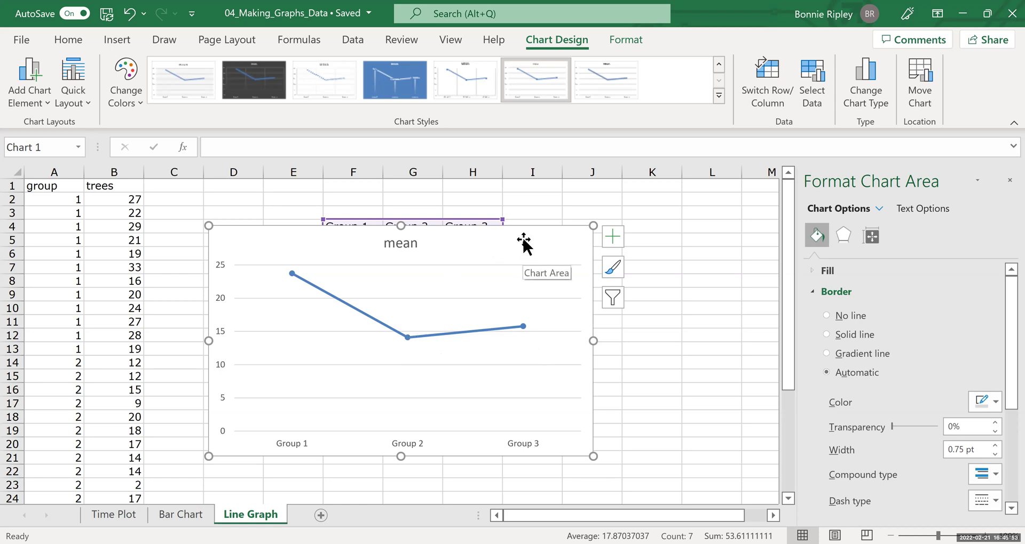
- Move the line chart below the mean and standard deviation table and delete its chart title
left_click_drag(523, 243, 520, 283)
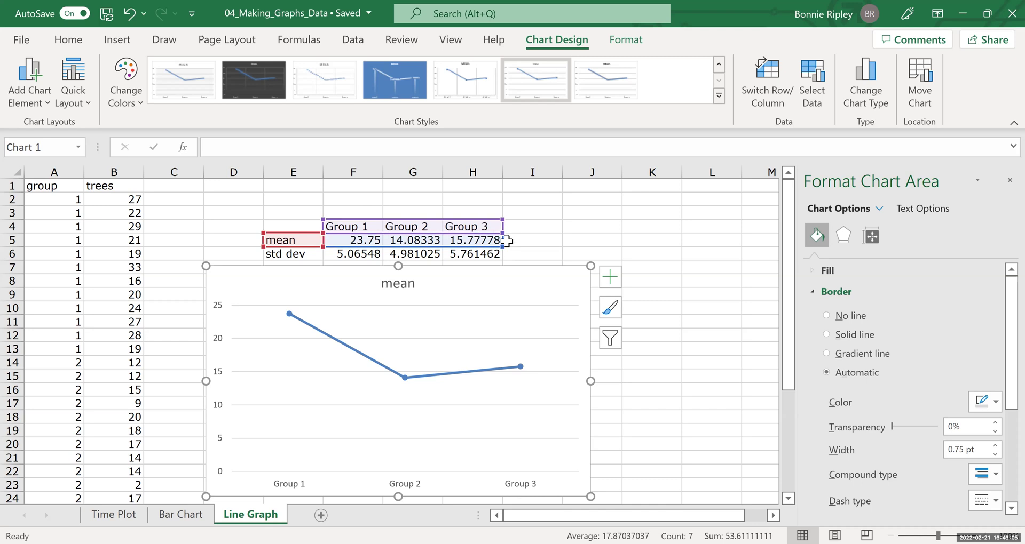
left_click(399, 287)
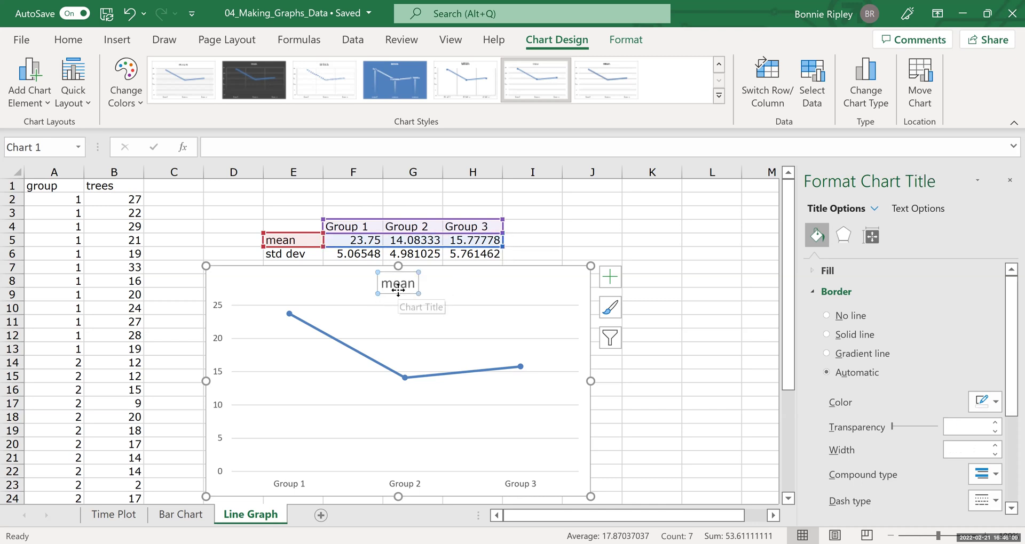
key("Delete")
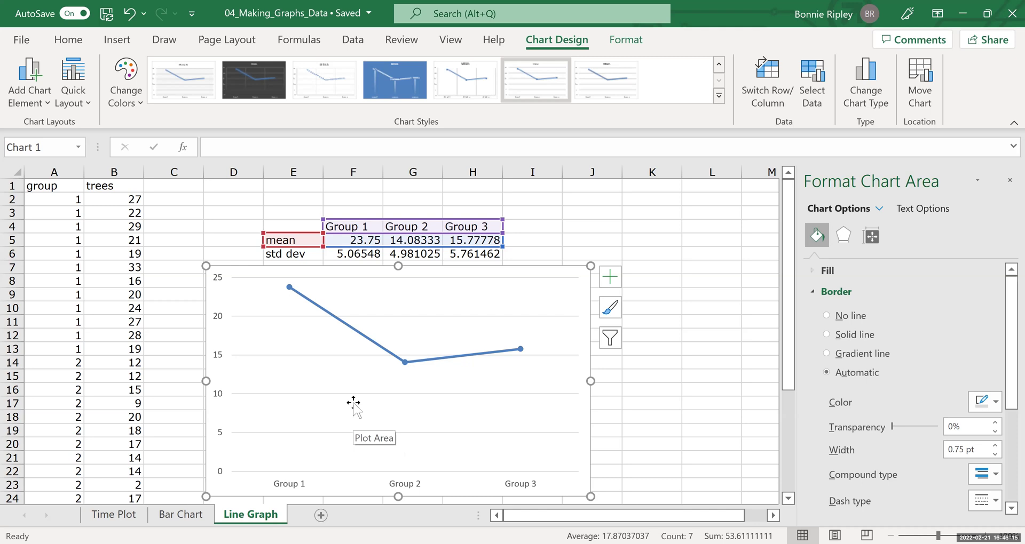
- Add a primary horizontal axis title reading "Tree History Group" to the line chart
left_click(38, 92)
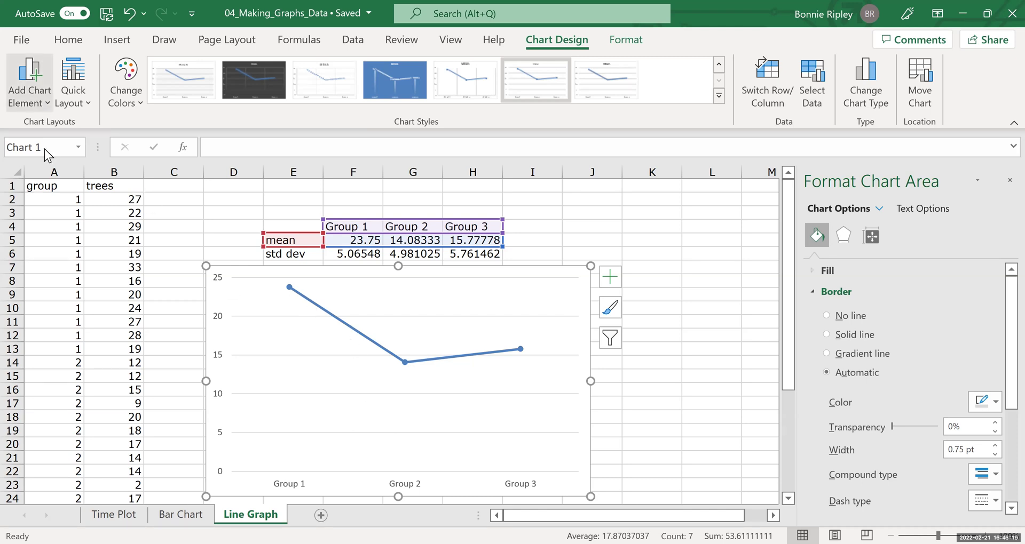
mouse_move(58, 149)
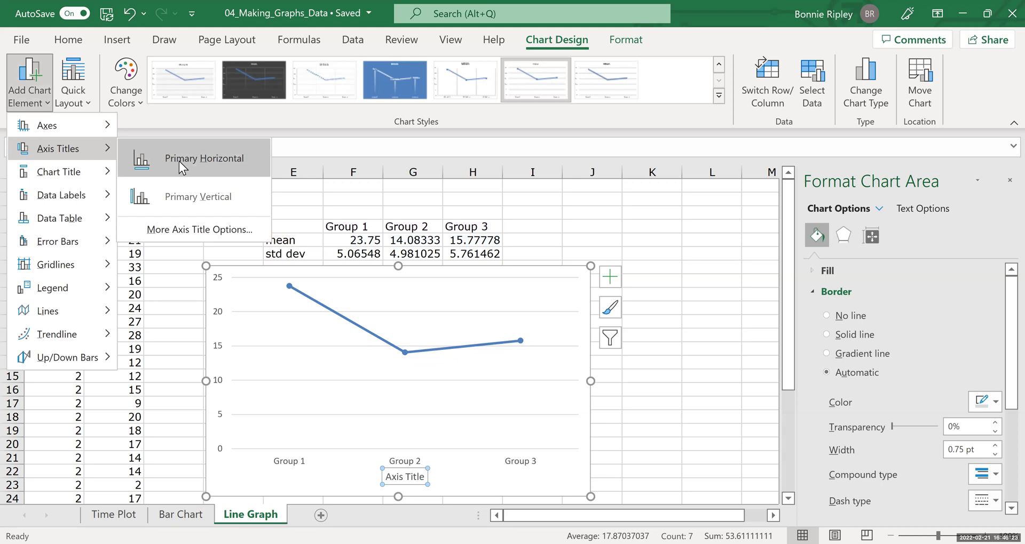
left_click(178, 161)
left_click(262, 152)
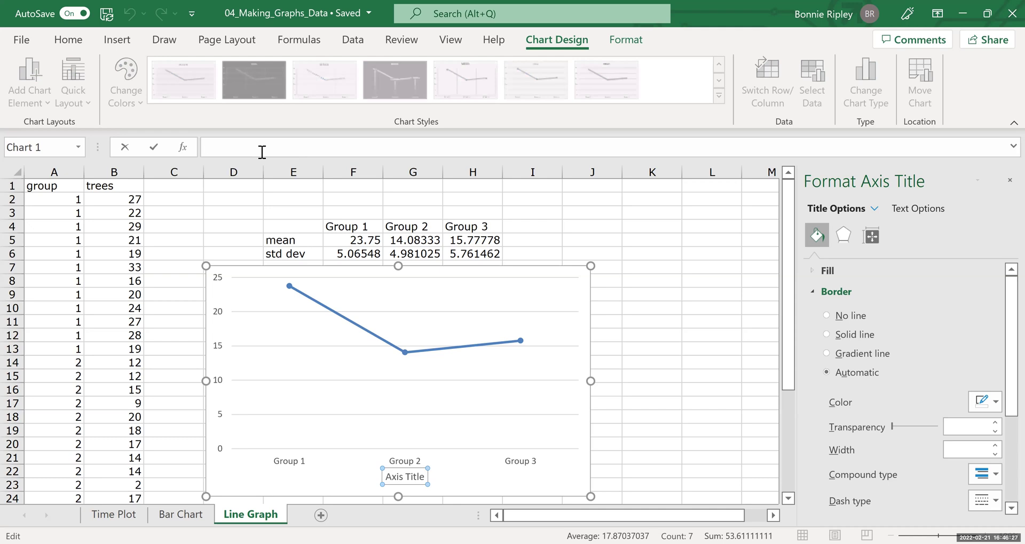
type("Tree History Group")
key("Return")
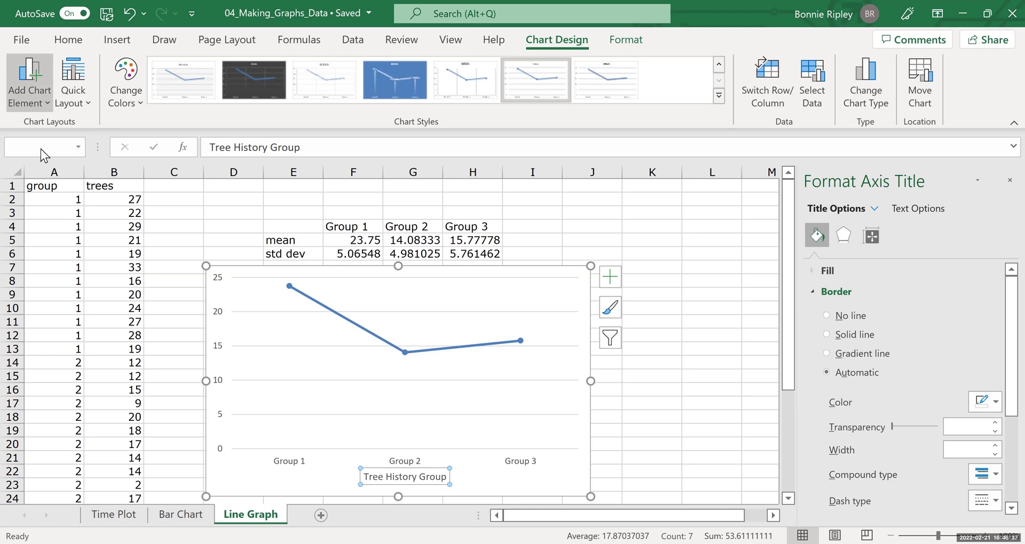
- Add a primary vertical axis title reading "Tree Diameter at Breast Height (cm)" to the line chart
left_click(29, 83)
mouse_move(58, 149)
left_click(176, 198)
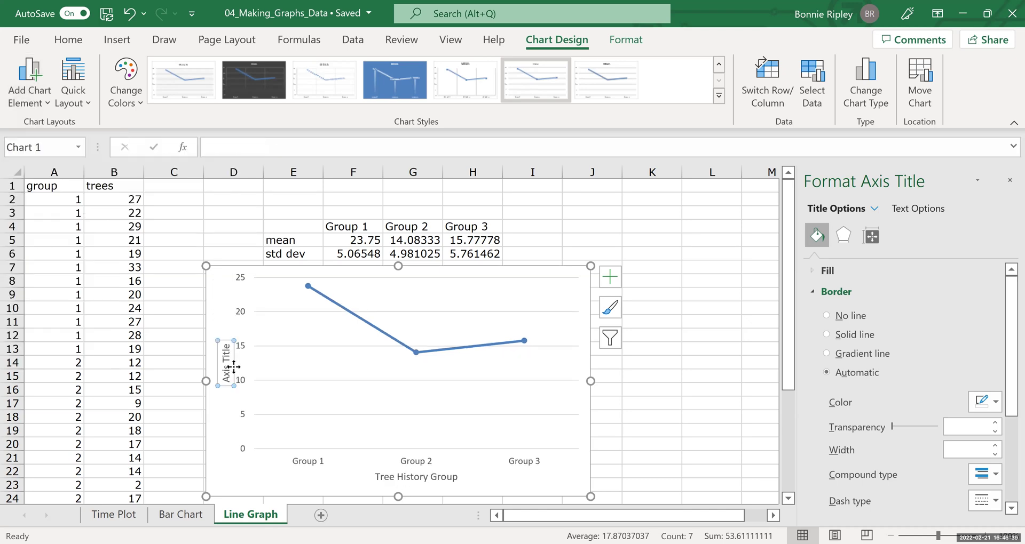
left_click(243, 150)
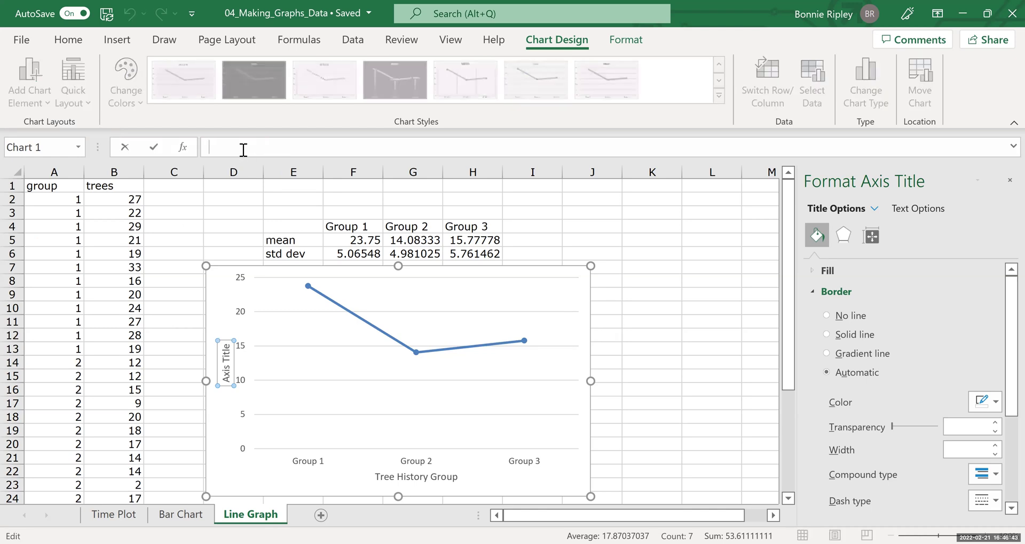
type("Tree Diameter at Breast ")
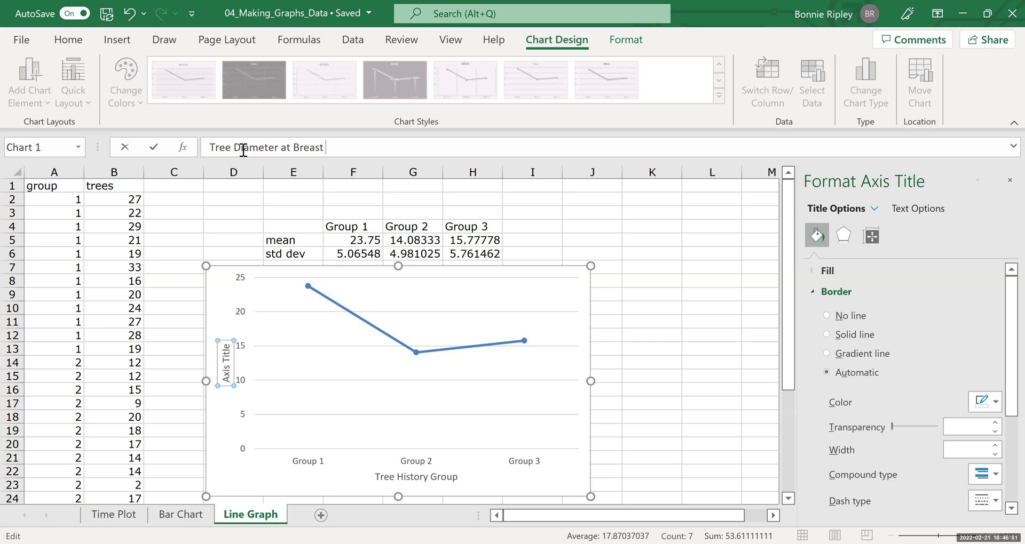
type("Height (cm)")
key("Return")
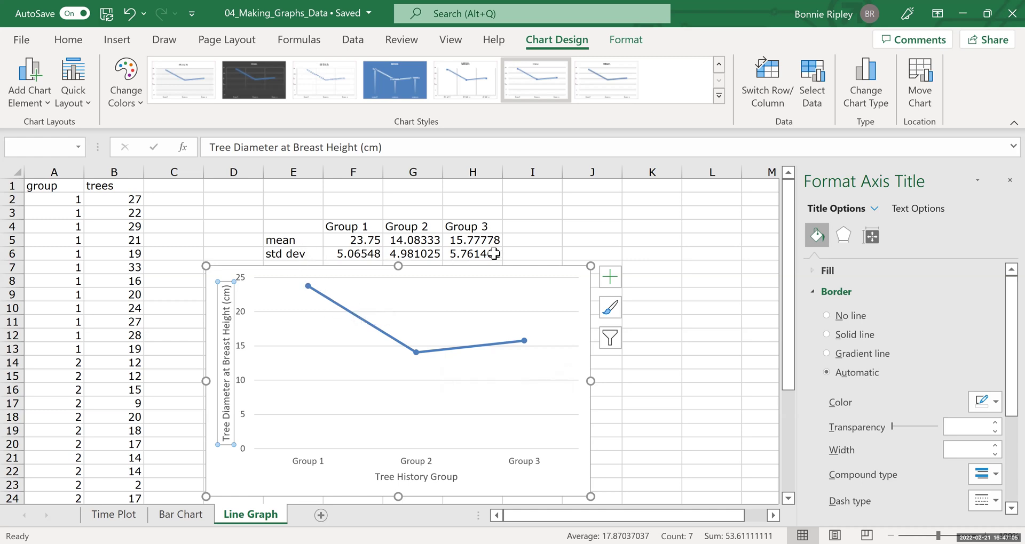
- Shift the chart slightly further below the std dev row and add error bars through their detailed options
left_click_drag(490, 276, 490, 284)
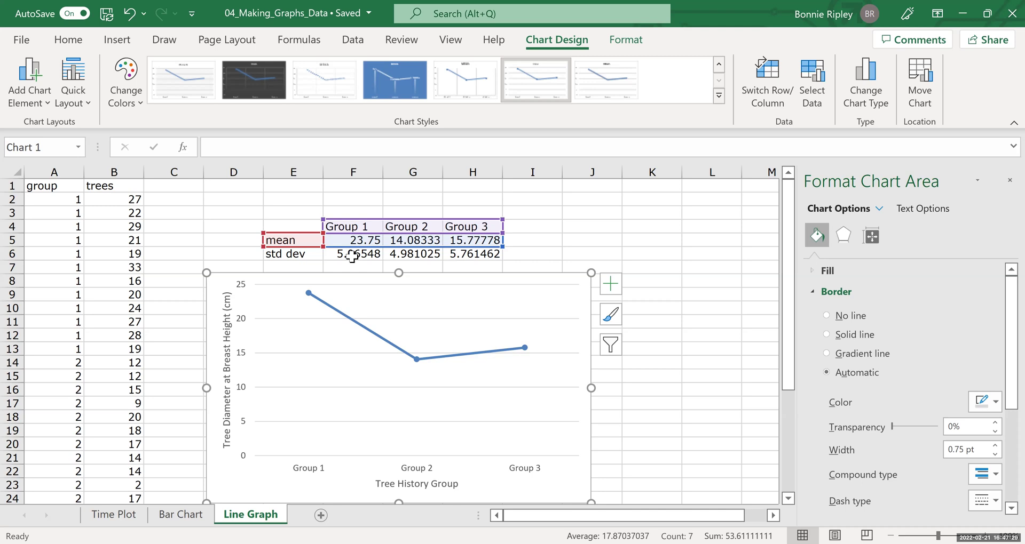
left_click(30, 100)
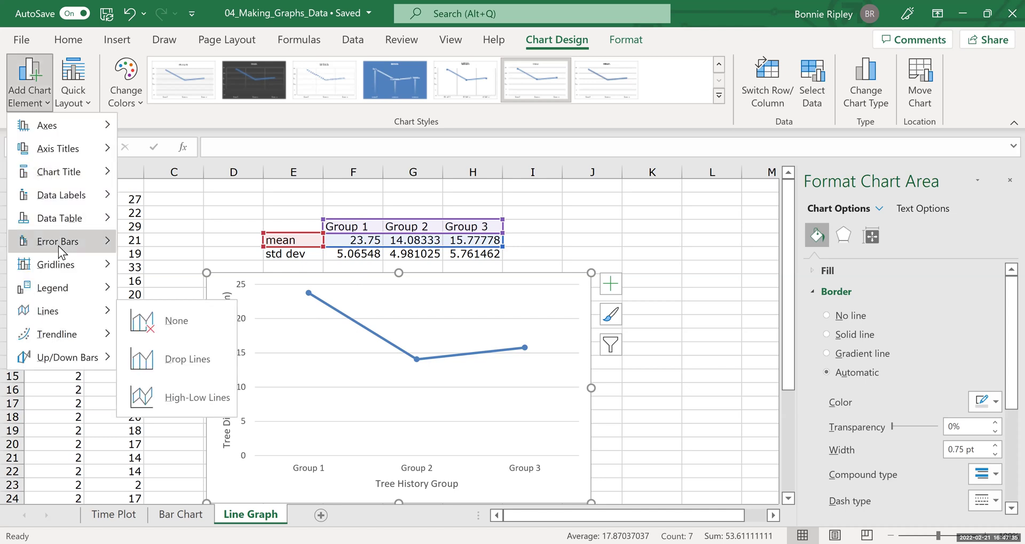
mouse_move(58, 246)
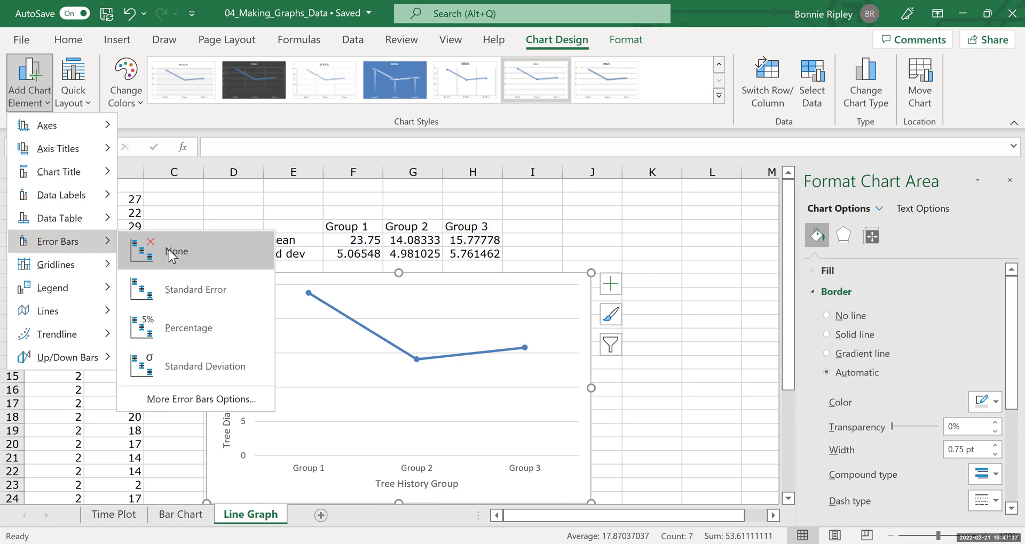
left_click(174, 399)
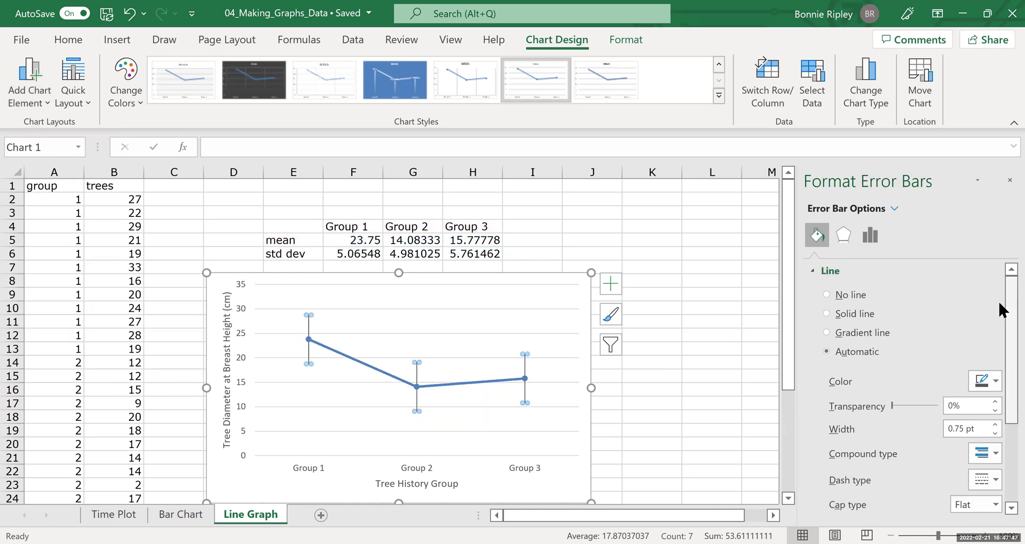
- Set the line chart's error amount to Custom and open the dialog for specifying its values
scroll(999, 310, "down", 5)
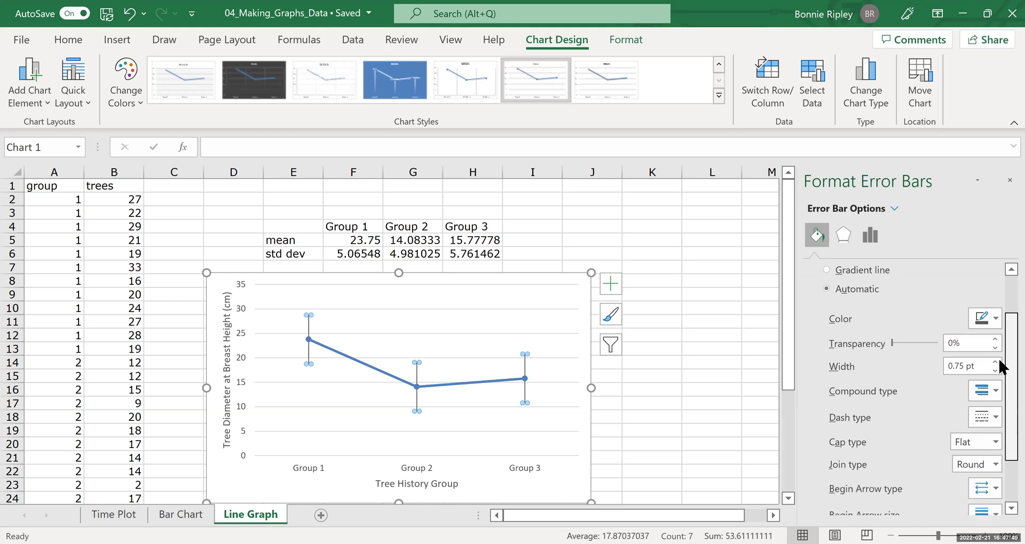
left_click(870, 235)
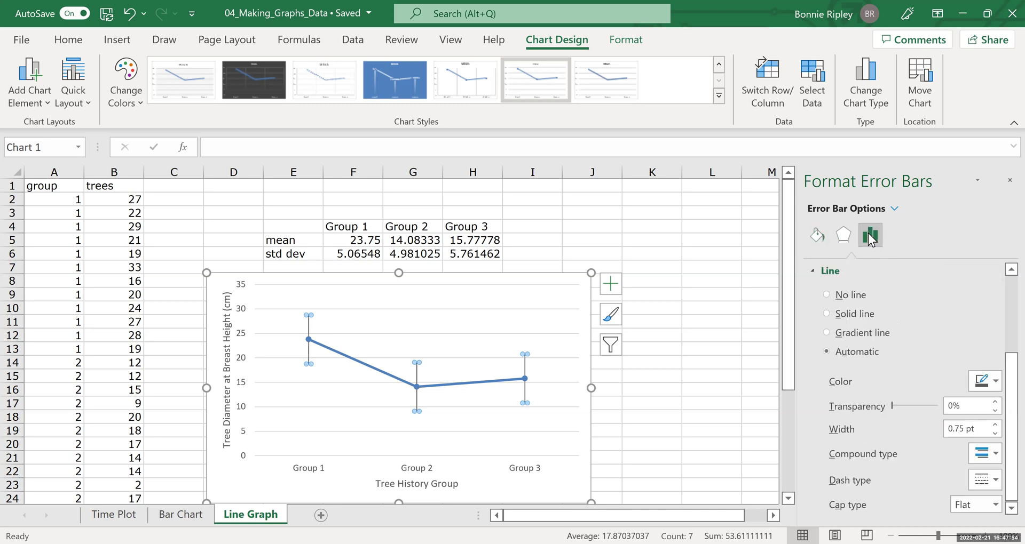
left_click(818, 238)
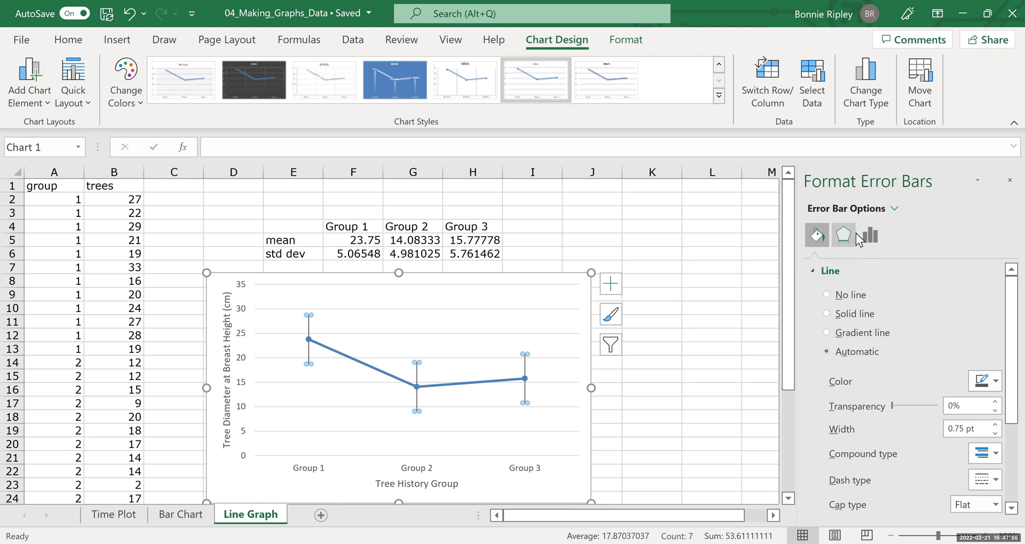
left_click(871, 236)
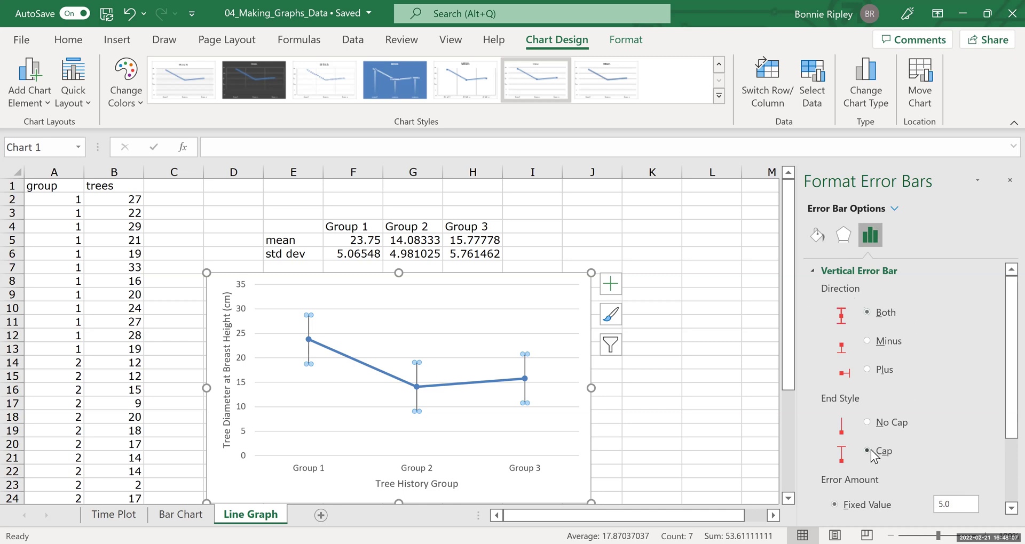
left_click_drag(999, 307, 999, 433)
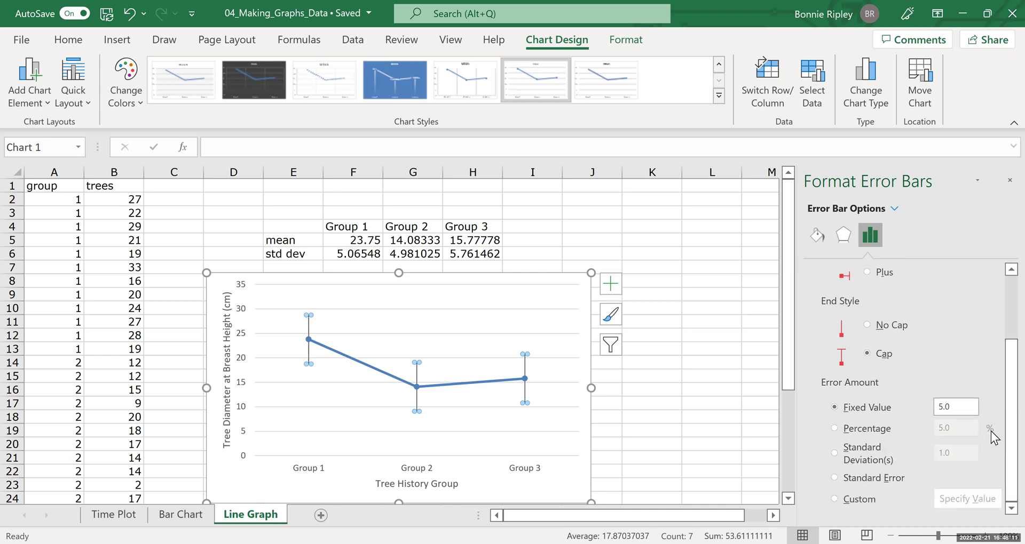
left_click(834, 500)
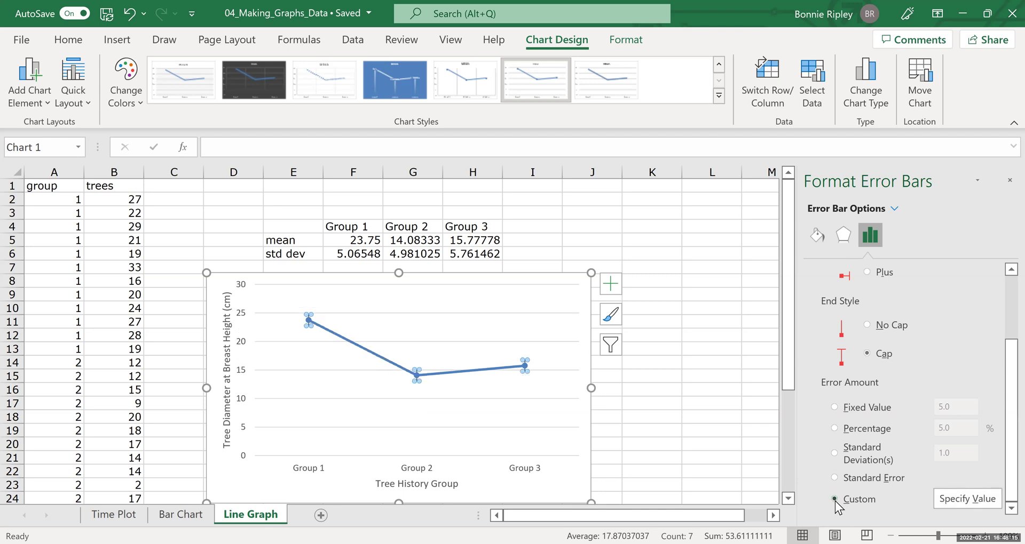
left_click(947, 502)
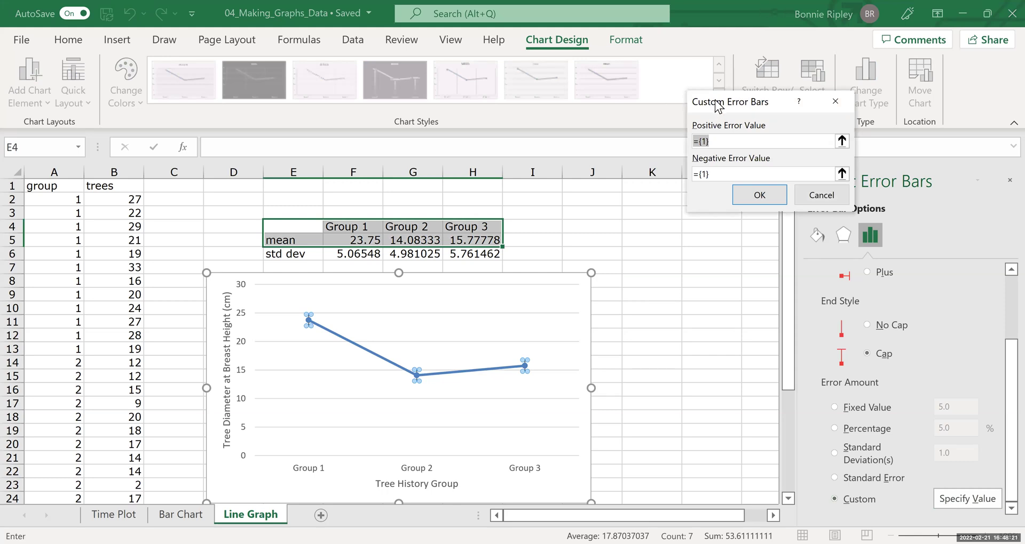
- Set the positive error value to the three groups' standard deviations in F6:H6
left_click_drag(718, 105, 599, 231)
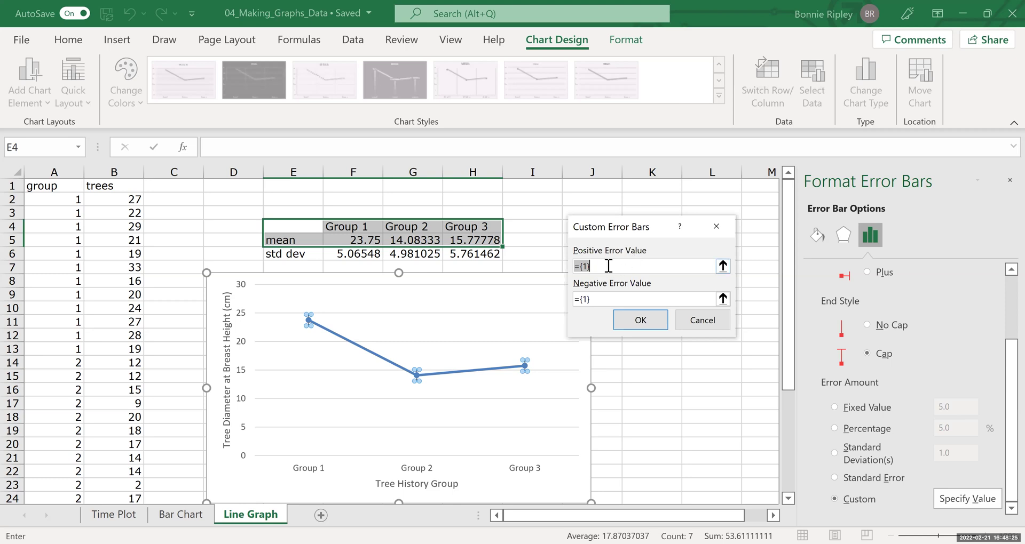
key("BackSpace")
left_click(368, 254)
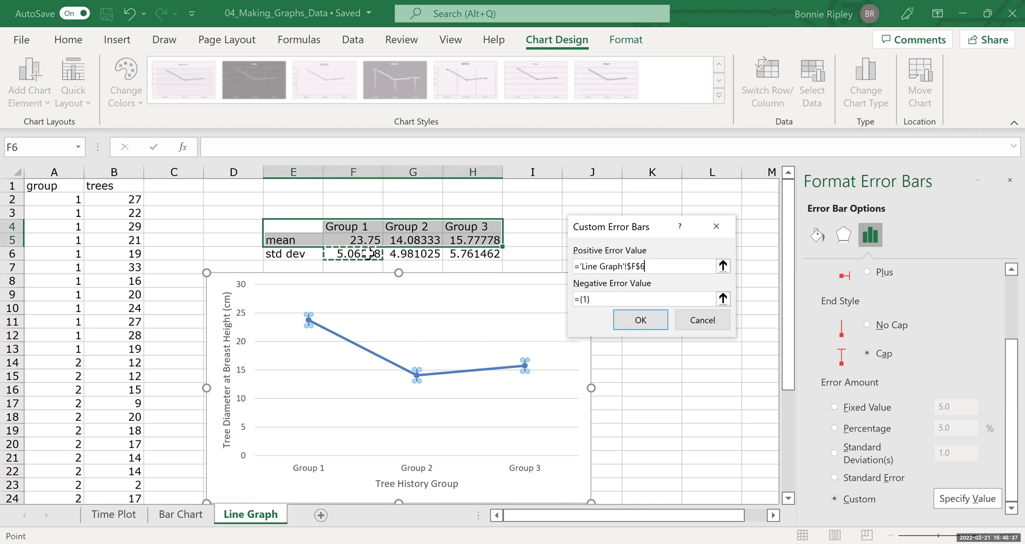
left_click(450, 254, "shift")
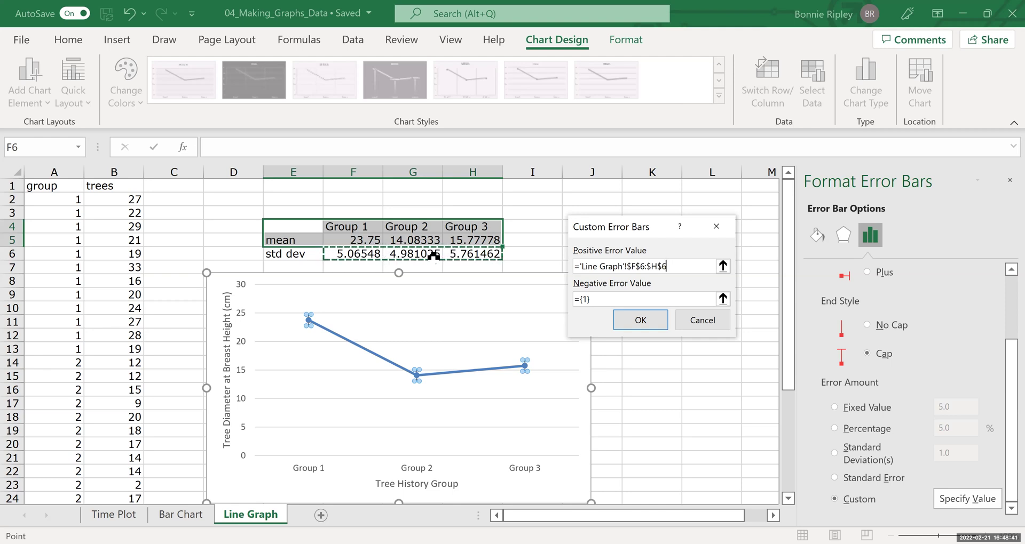
- Set the negative error value to F6:H6 as well and apply the custom error bars
left_click(599, 298)
left_click_drag(601, 297, 554, 297)
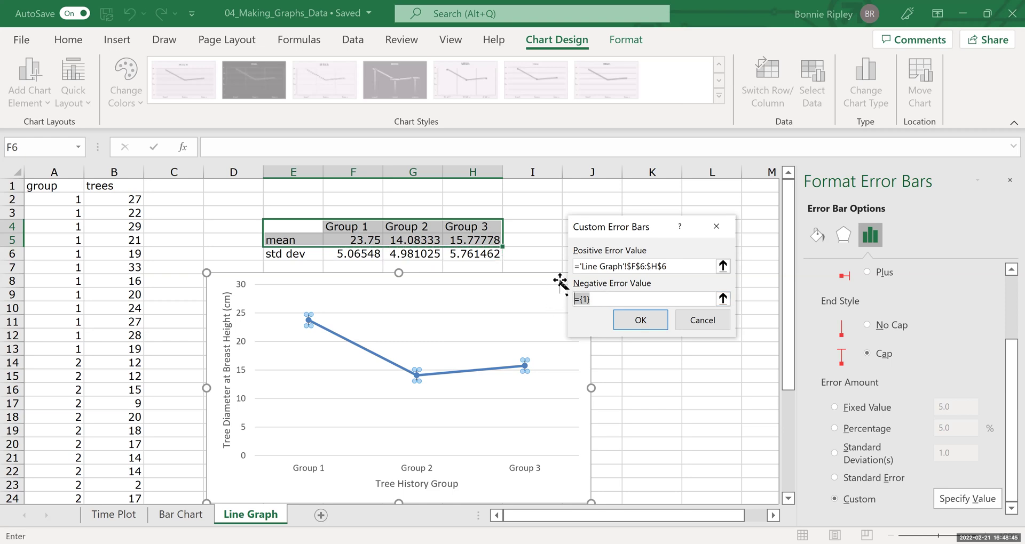
key("BackSpace")
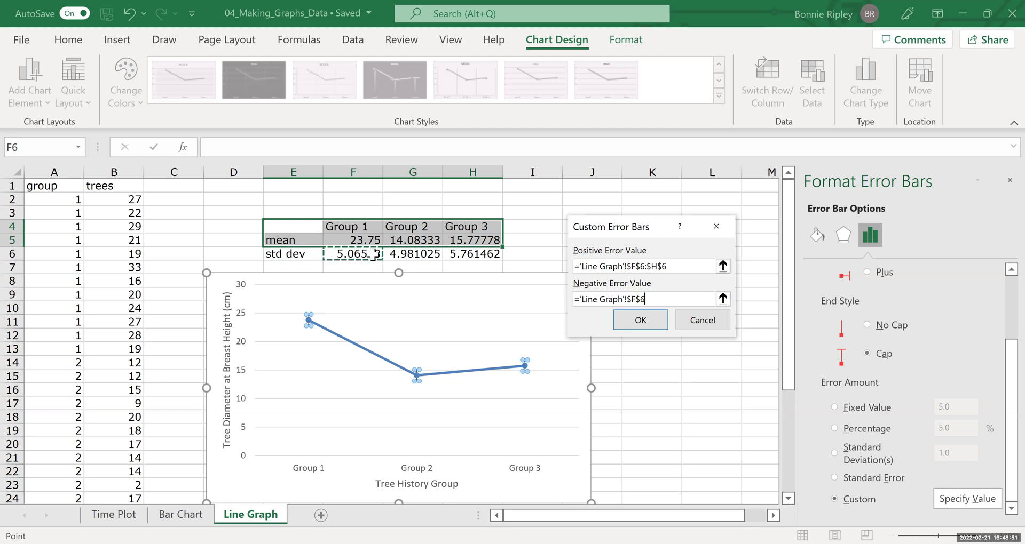
left_click_drag(476, 256, 476, 257)
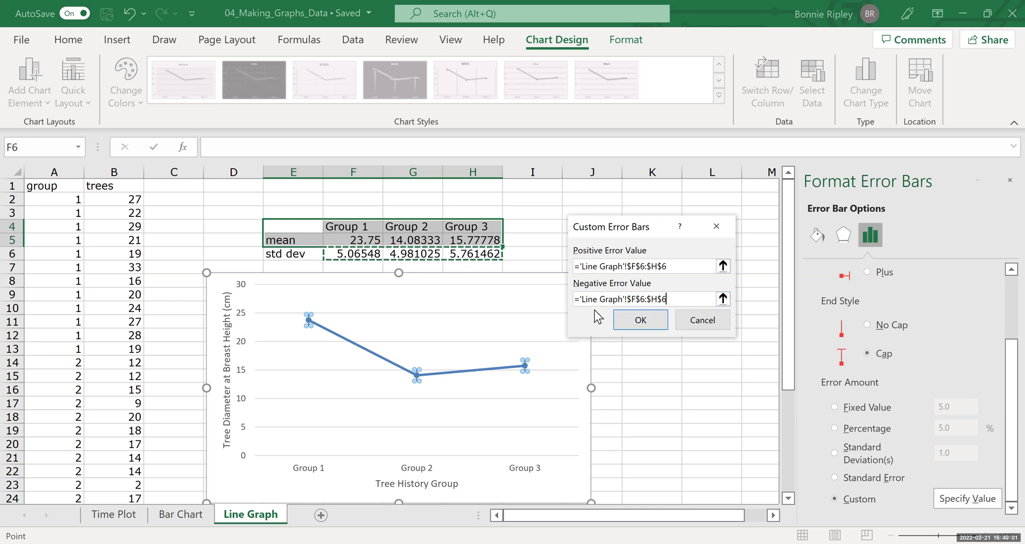
left_click(632, 318)
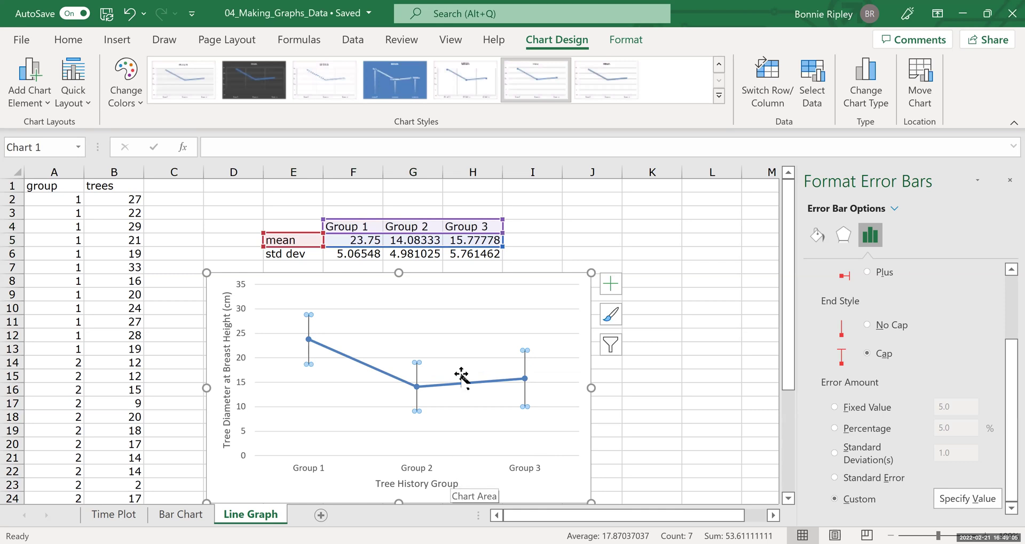
left_click(474, 283)
left_click_drag(474, 283, 474, 284)
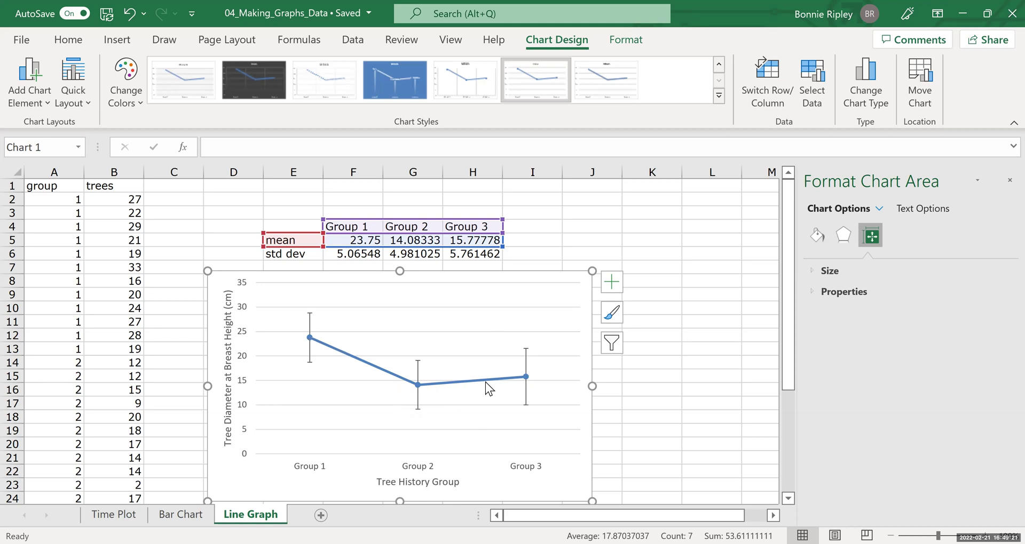
- Remove the line connecting the group means by setting the mean series to No line
mouse_move(405, 385)
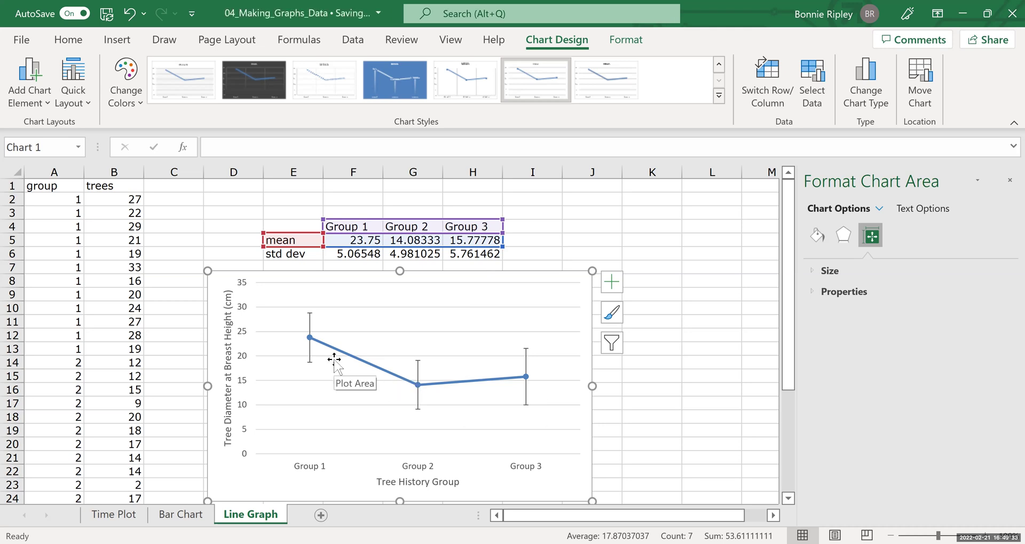
left_click(419, 365)
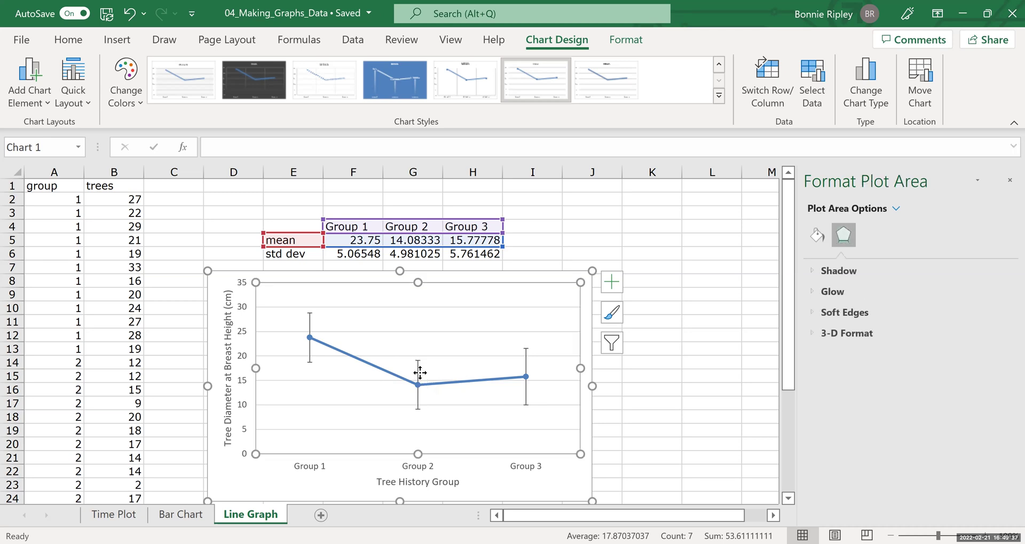
left_click(308, 333)
left_click(310, 323)
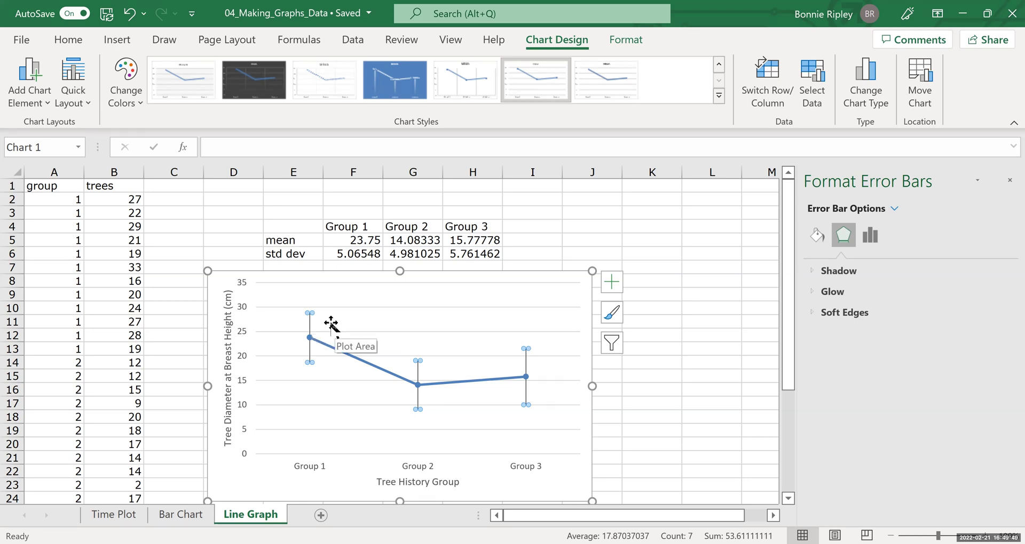
left_click(346, 359)
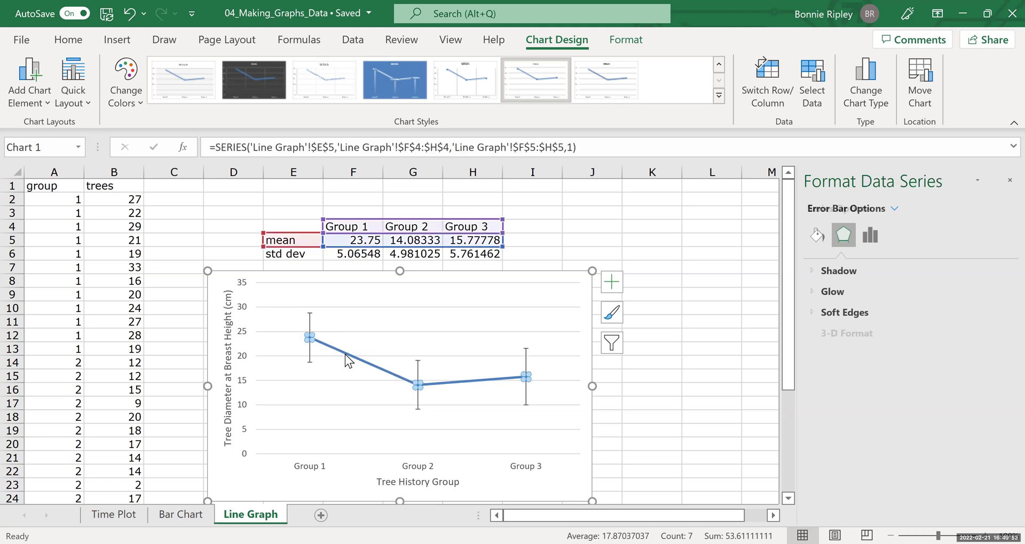
right_click(345, 354)
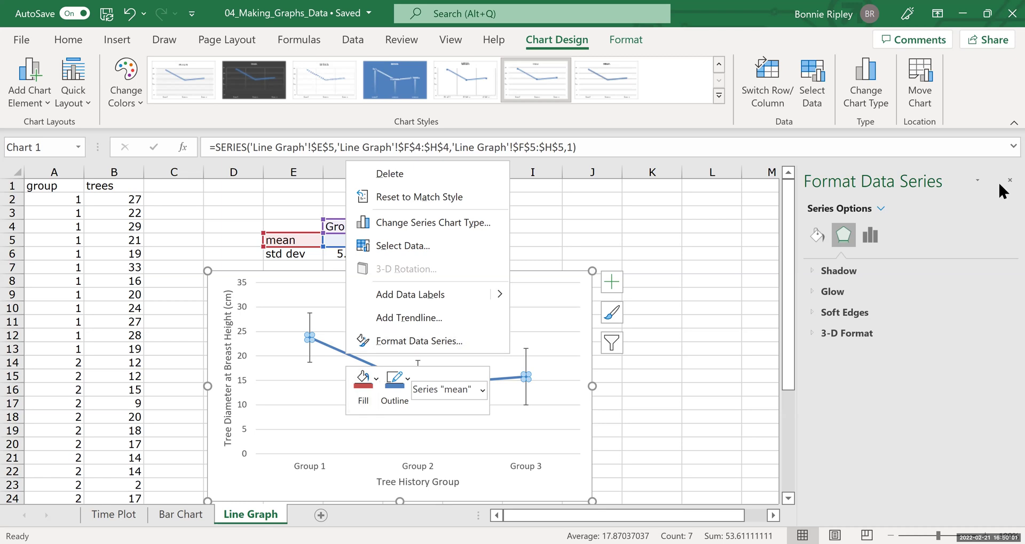
left_click(830, 340)
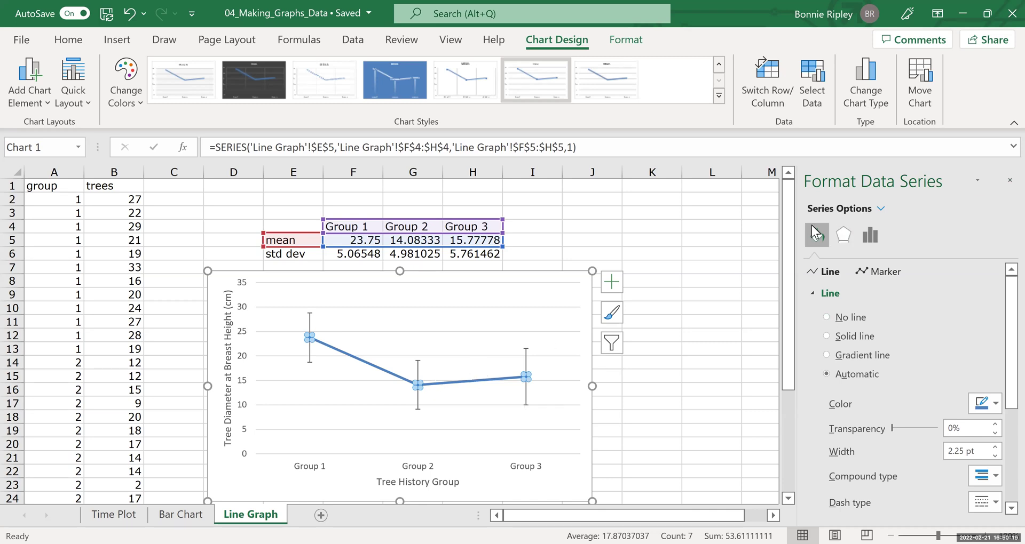
left_click(827, 317)
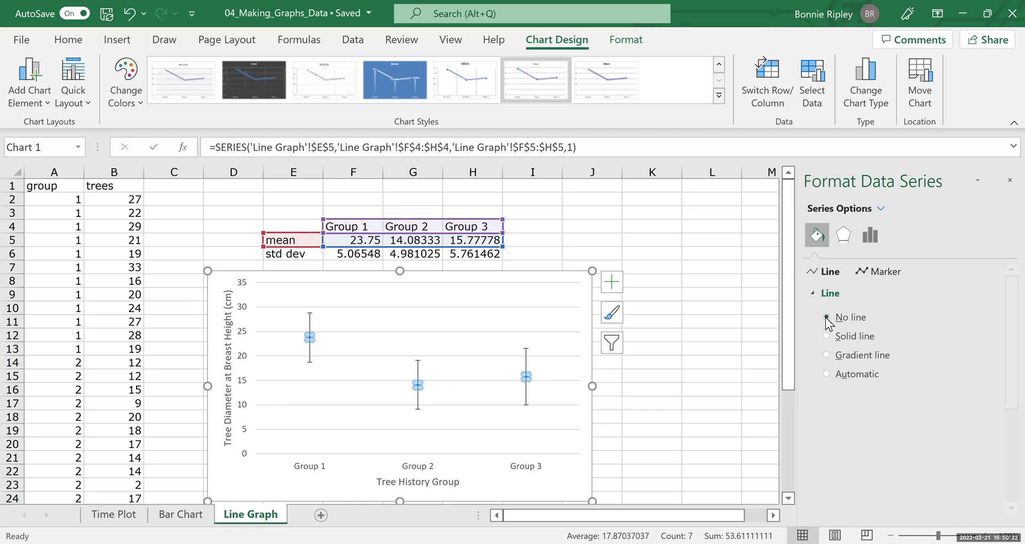
left_click(463, 425)
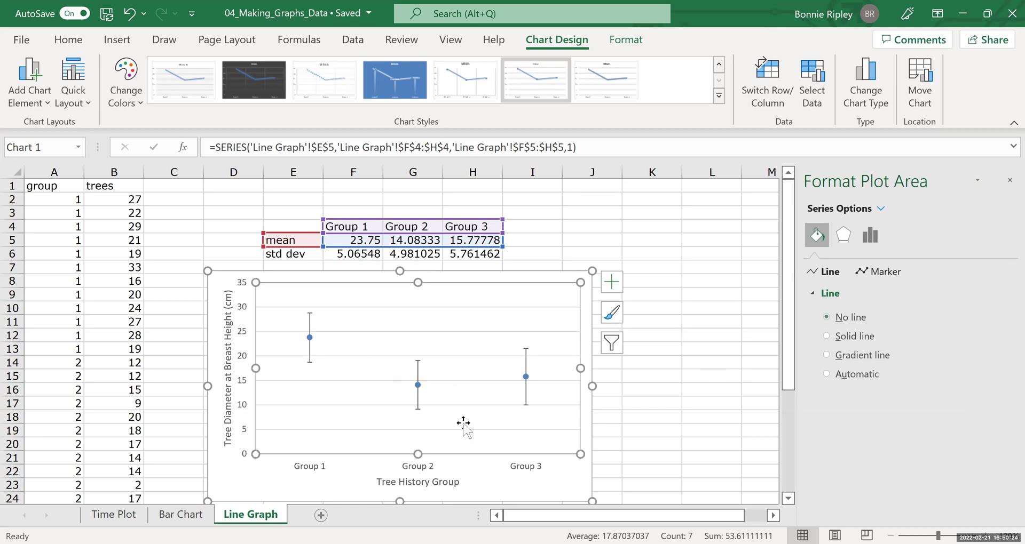
- Format the mean series' marker border in black with a width of 2 pt
left_click(418, 385)
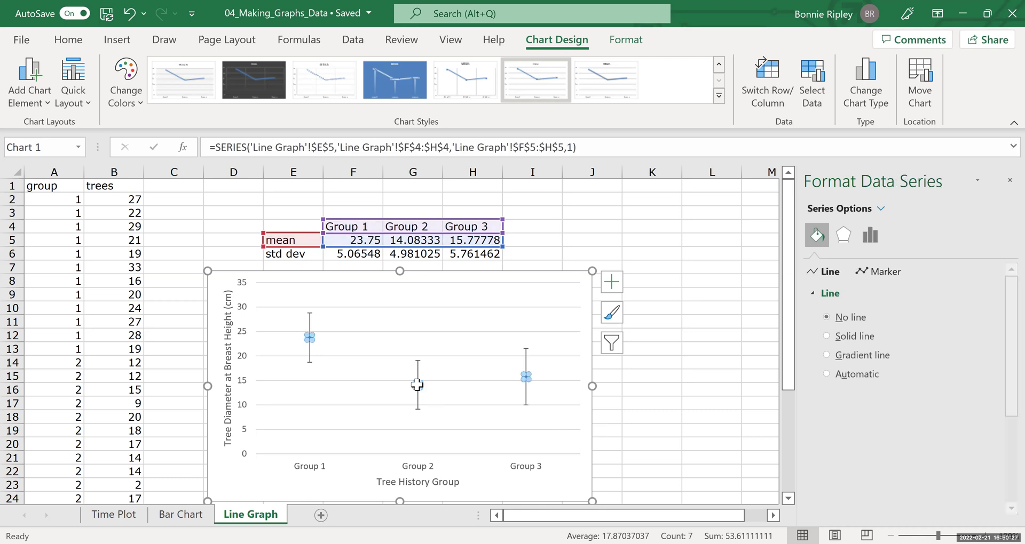
left_click(874, 270)
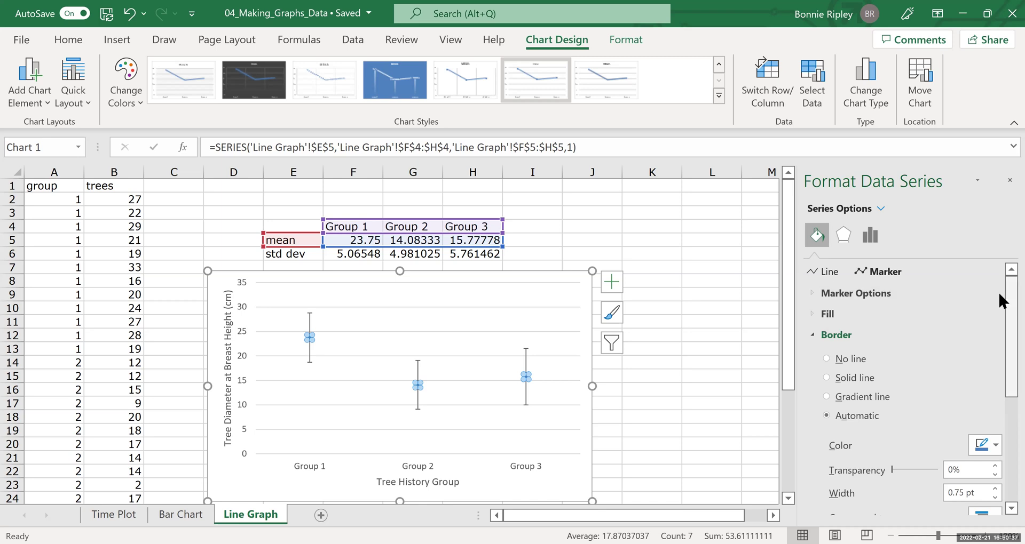
scroll(997, 290, "down", 2)
scroll(1000, 346, "down", 3)
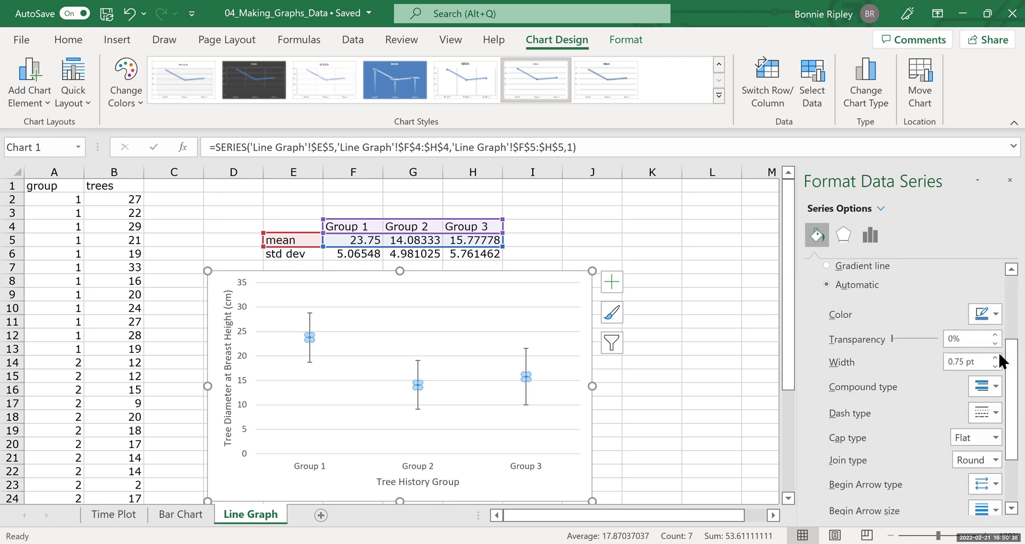
left_click(996, 315)
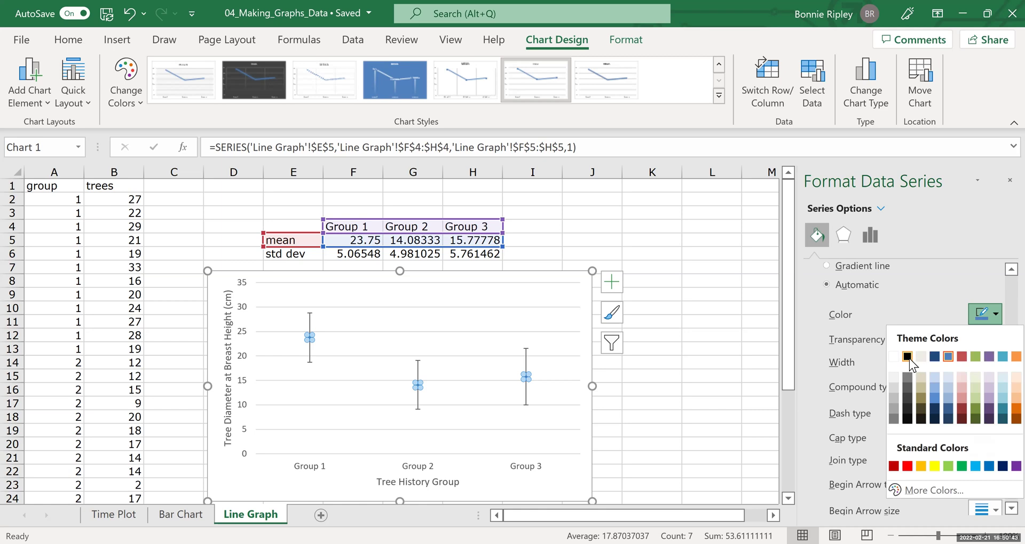
left_click(907, 357)
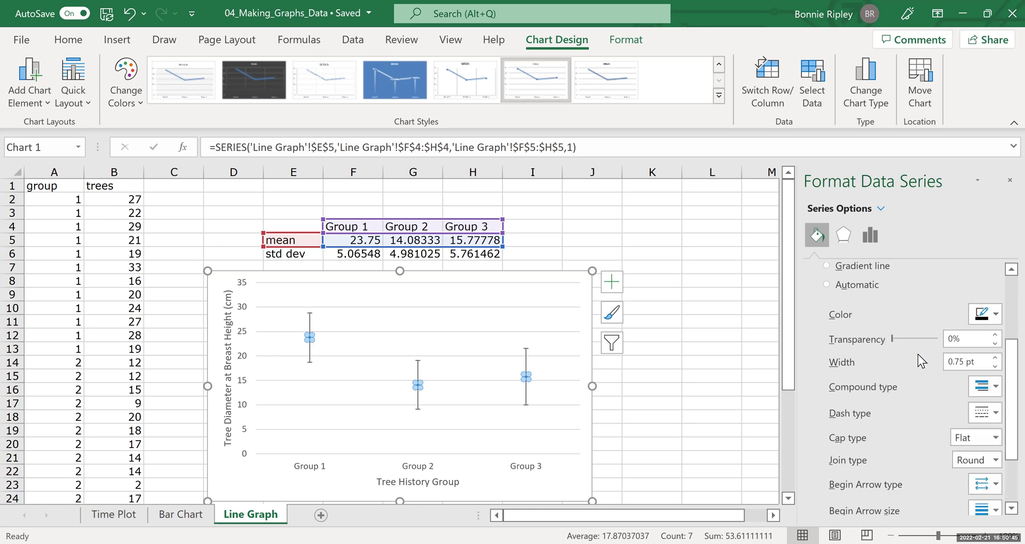
left_click(995, 358)
left_click(995, 358)
left_click(995, 358)
left_click(995, 358)
left_click(995, 359)
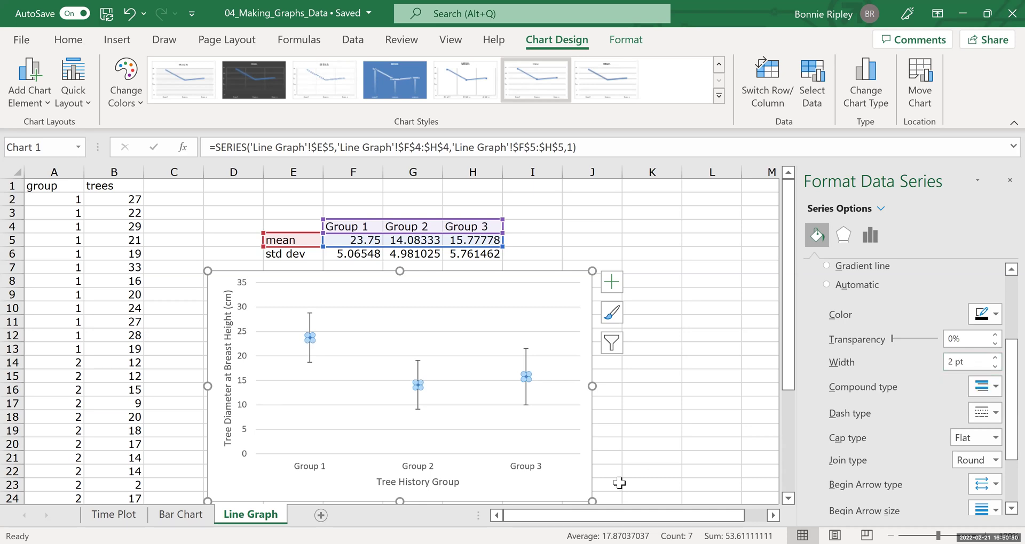
left_click(569, 435)
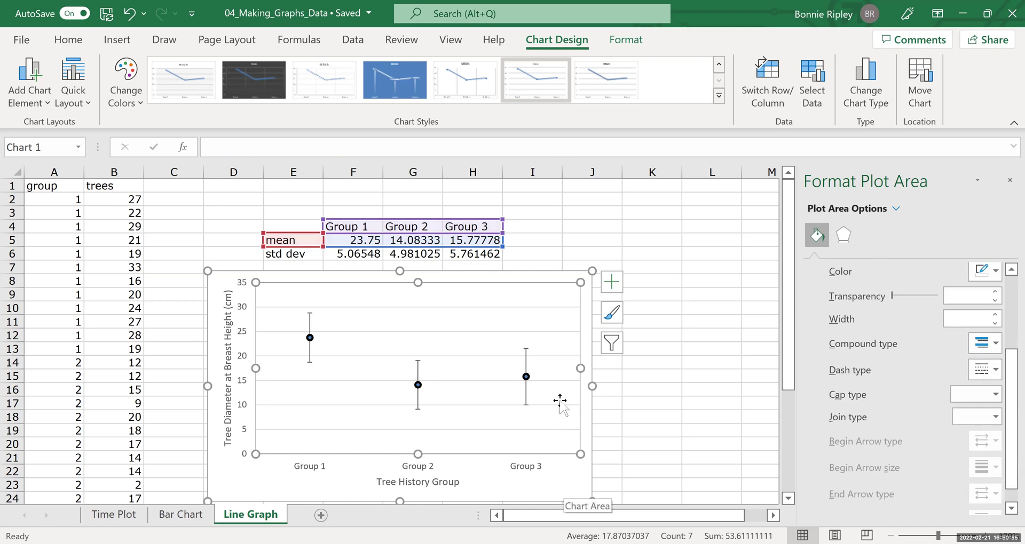
left_click(485, 490)
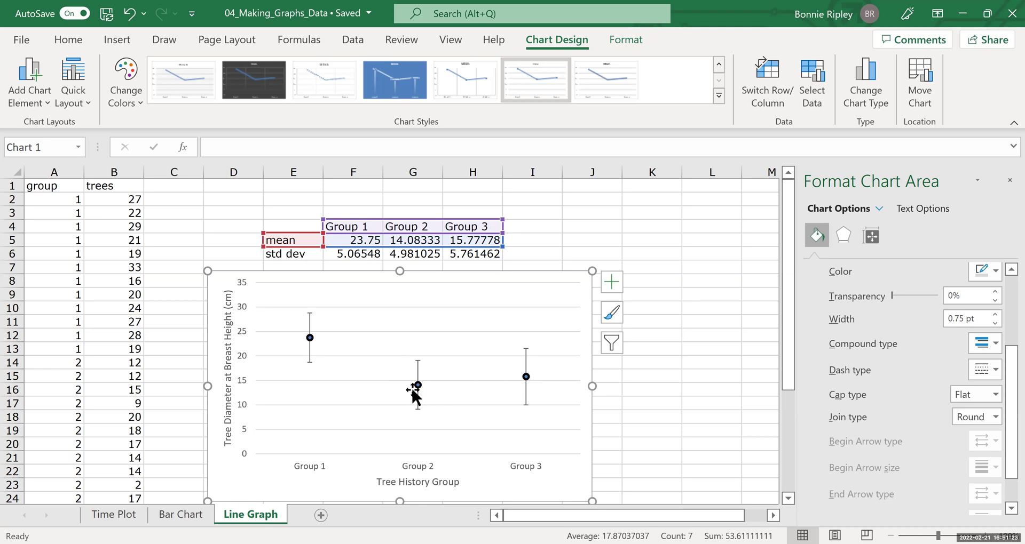
- Give the mean series' markers a solid black fill
mouse_move(416, 387)
left_click(526, 377)
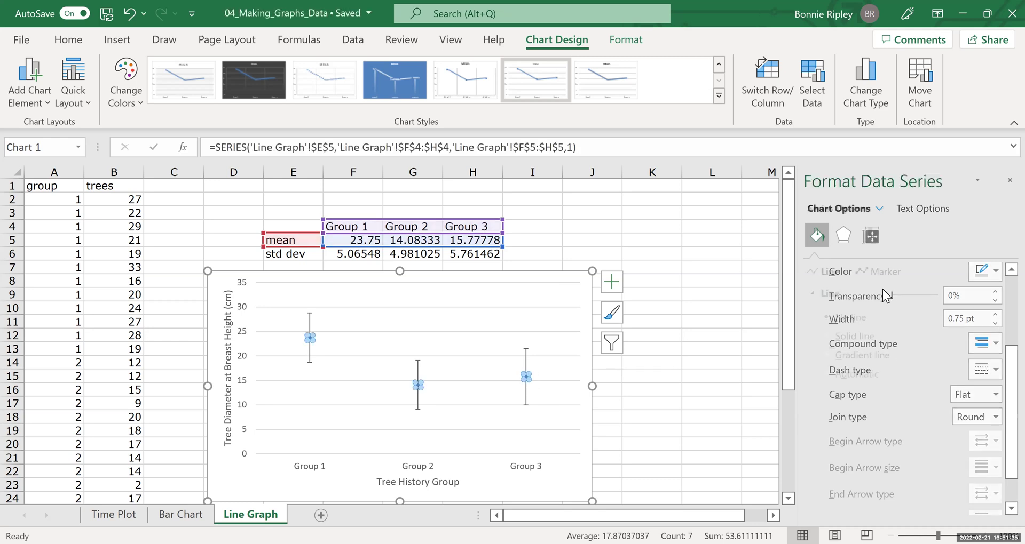
left_click(886, 271)
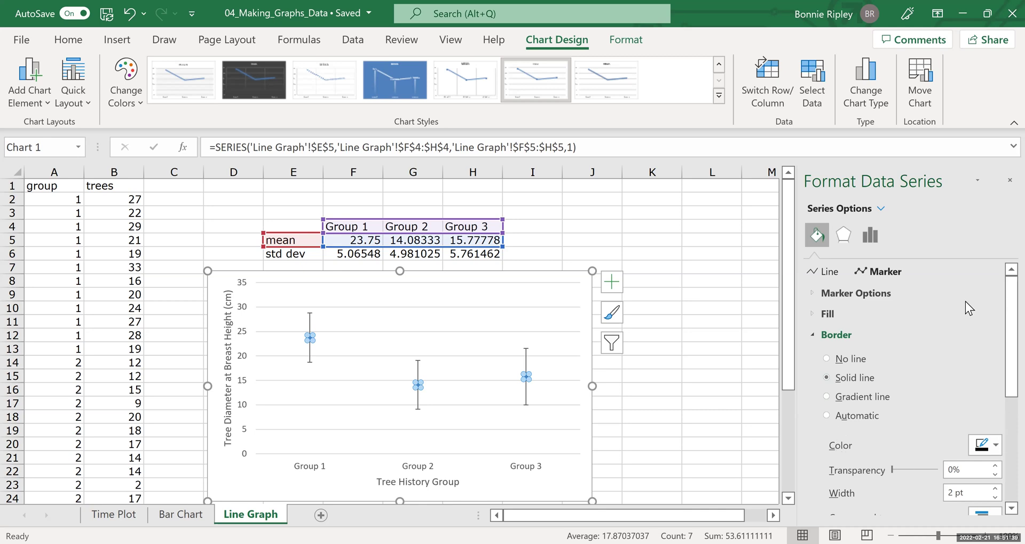
left_click(827, 317)
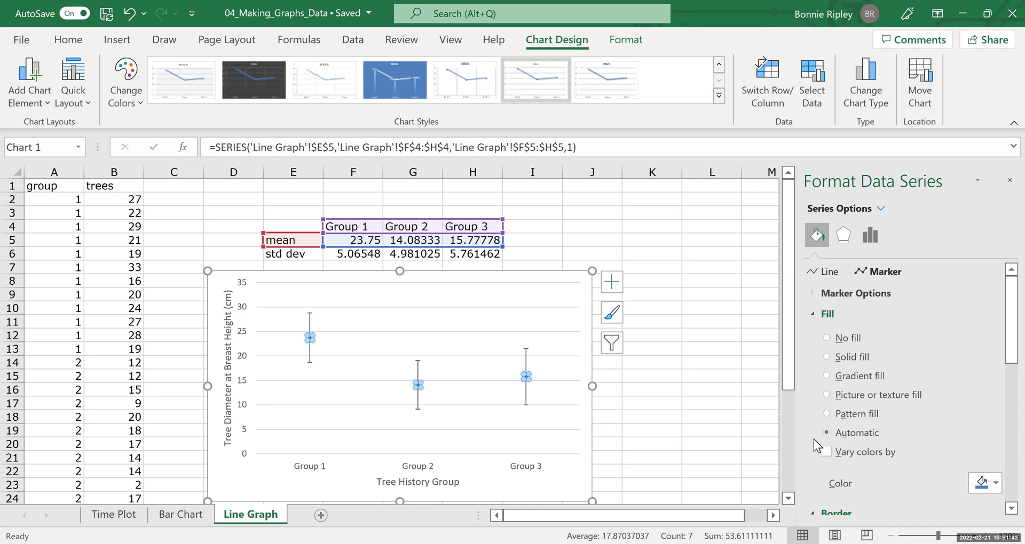
left_click(827, 356)
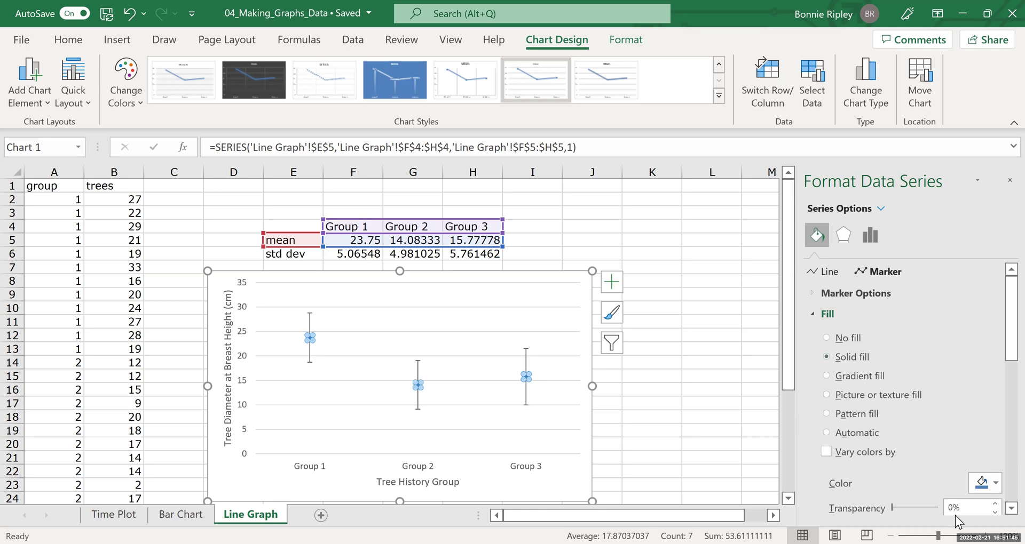
left_click(996, 486)
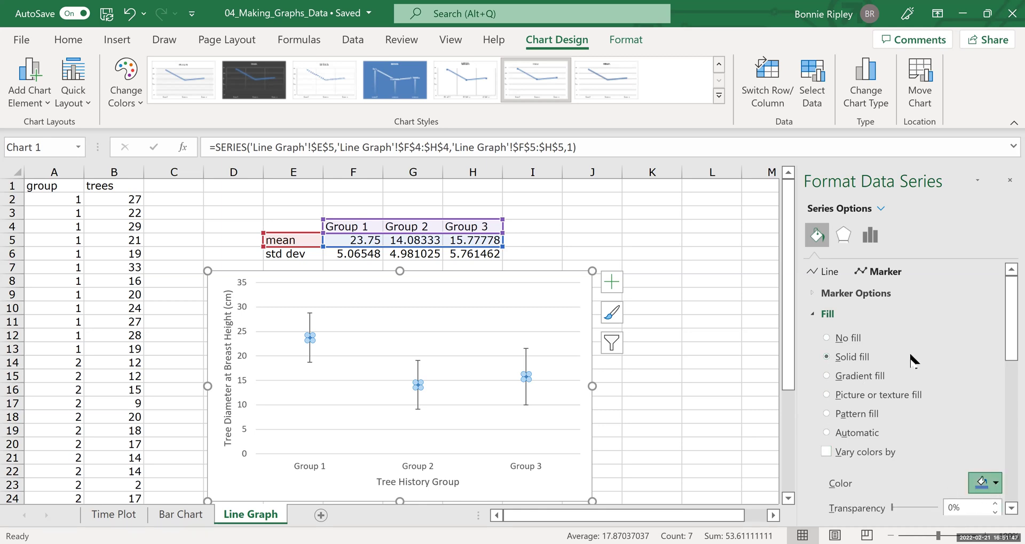
left_click(908, 330)
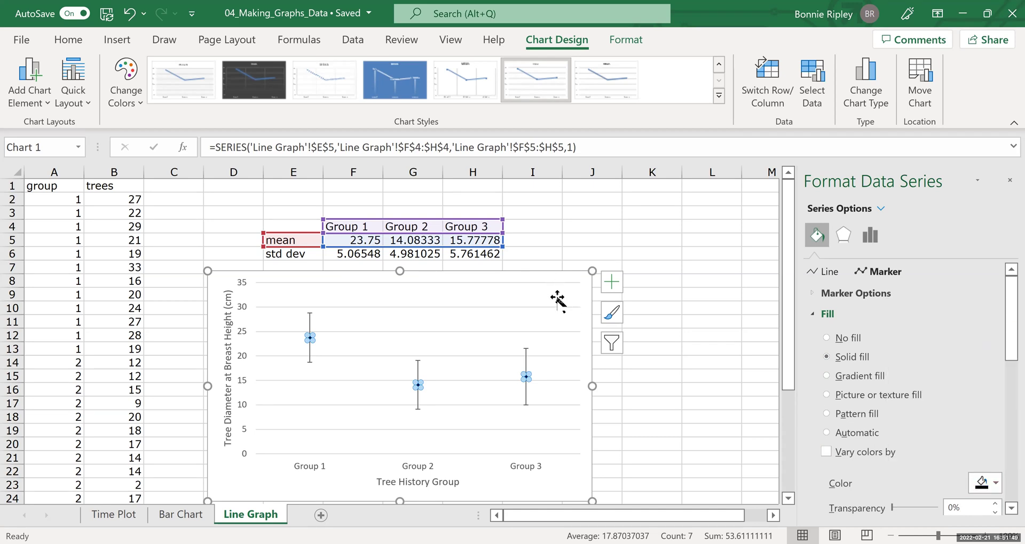
left_click(559, 294)
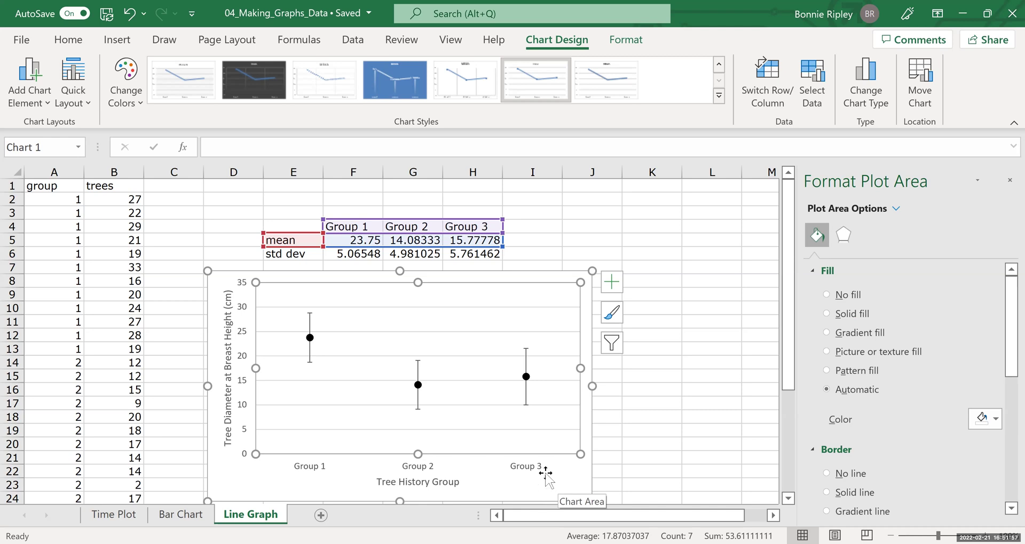
left_click(855, 101)
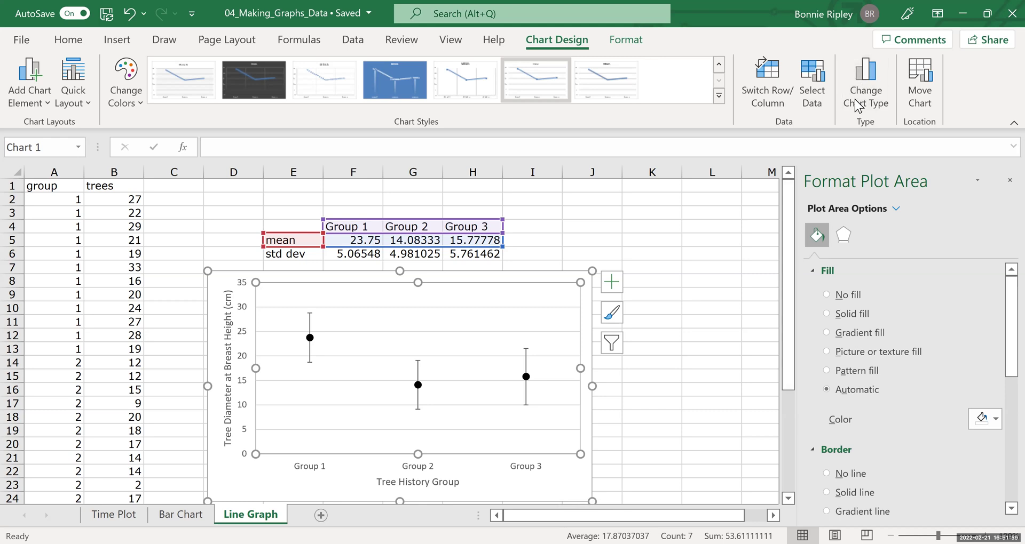